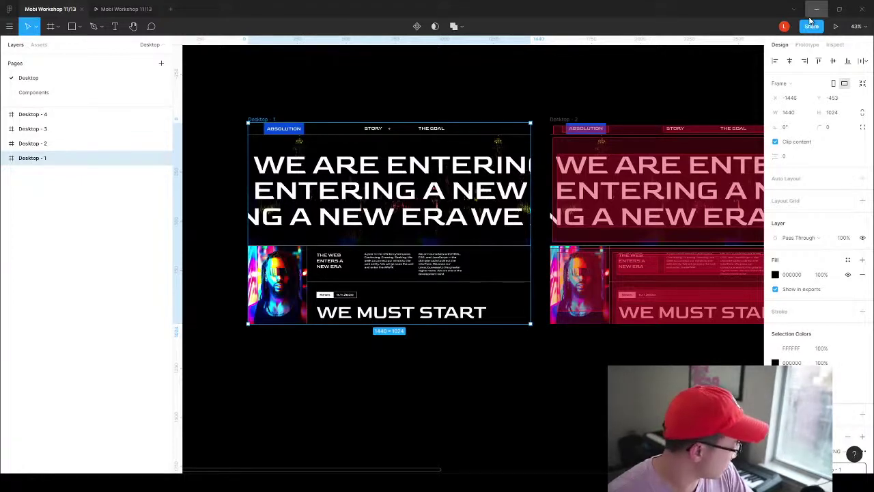
Switch to the Glitch project's README and read its title and the workshop introduction with the date.
click(814, 11)
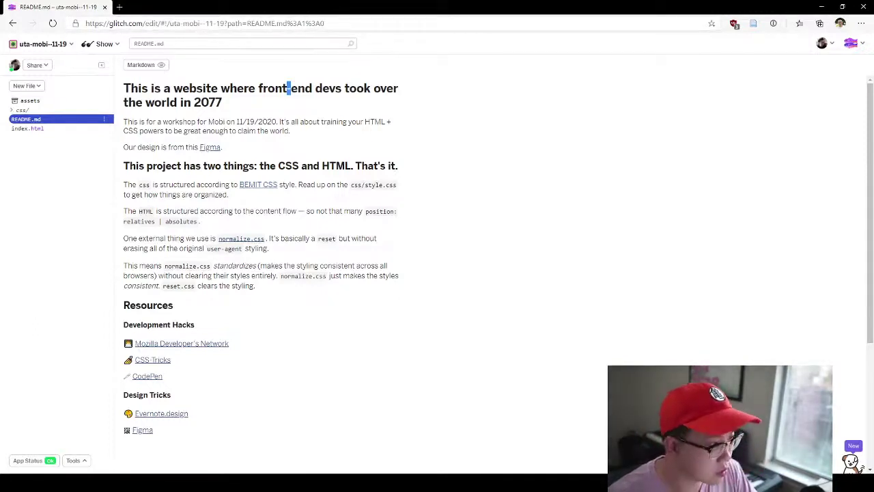
drag(153, 88, 213, 89)
click(213, 89)
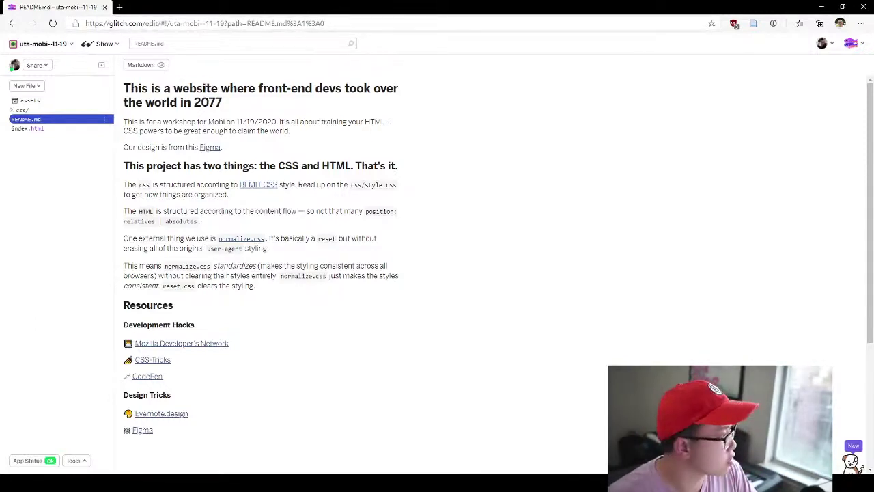
mouse_move(124, 89)
mouse_down()
mouse_move(213, 89)
mouse_move(223, 103)
mouse_move(123, 89)
mouse_up()
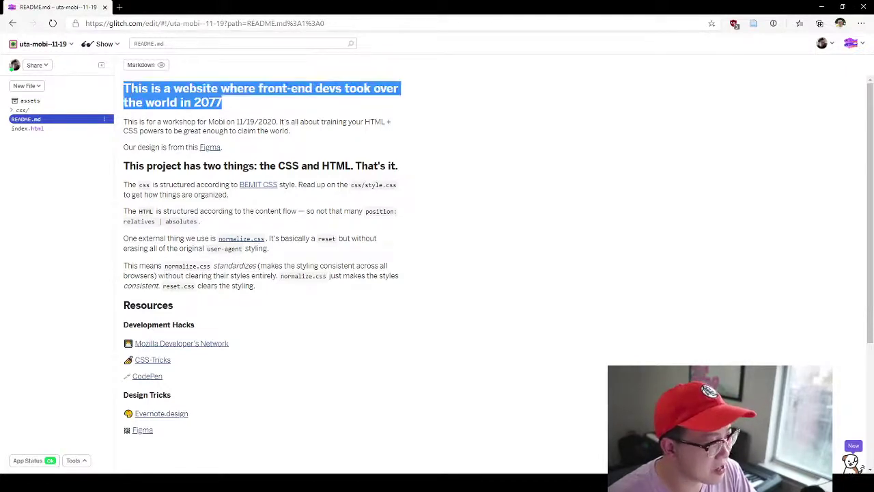
click(124, 88)
drag(147, 122, 290, 131)
click(290, 131)
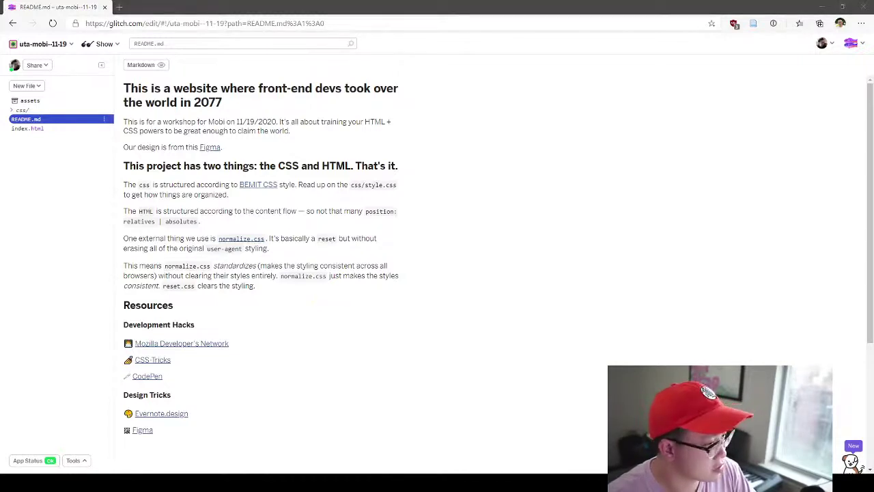
drag(235, 121, 267, 121)
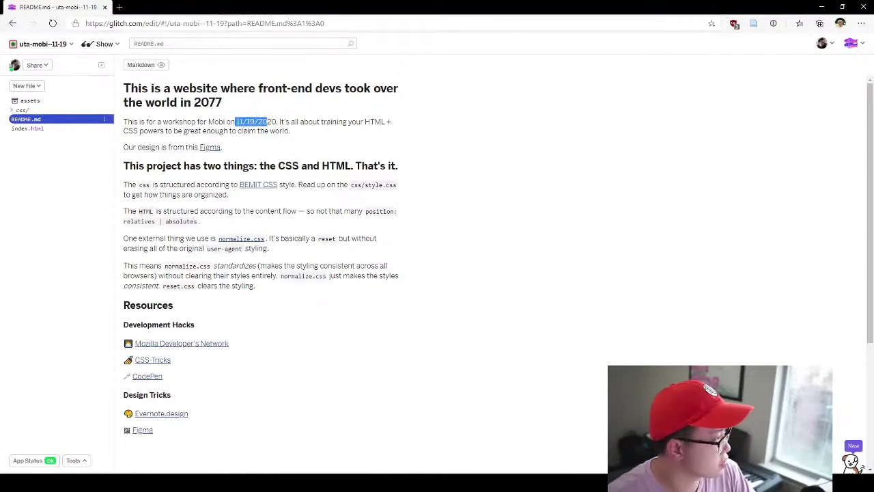
click(267, 122)
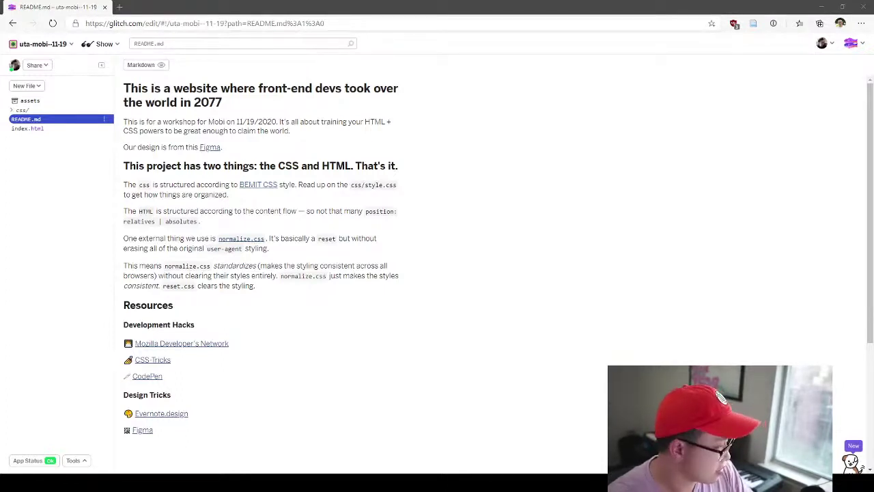
Switch to the Figma design file and delete all highlight rectangles and text inside the Desktop - 4 frame.
key(alt+Tab)
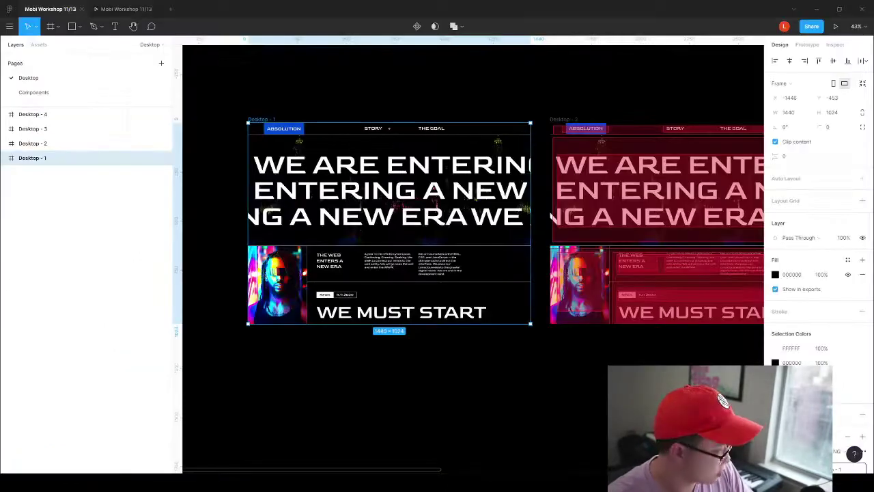
click(246, 78)
scroll(379, 114, up, 2)
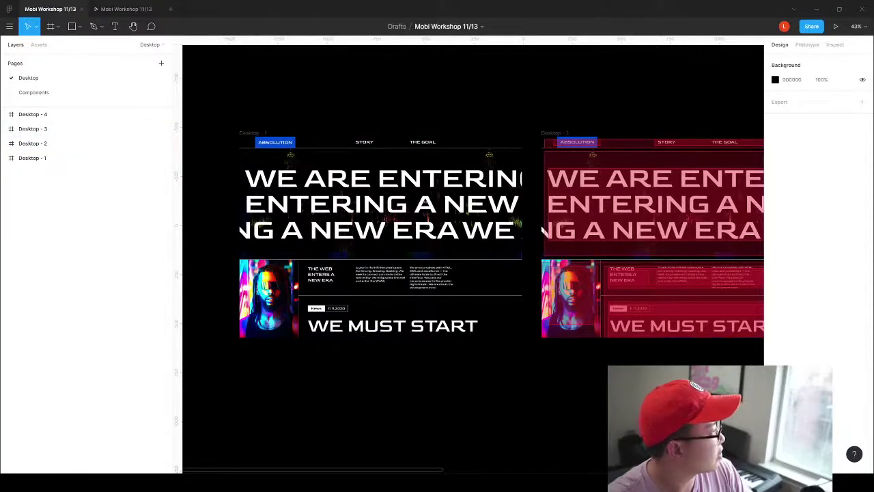
drag(444, 97, 404, 113)
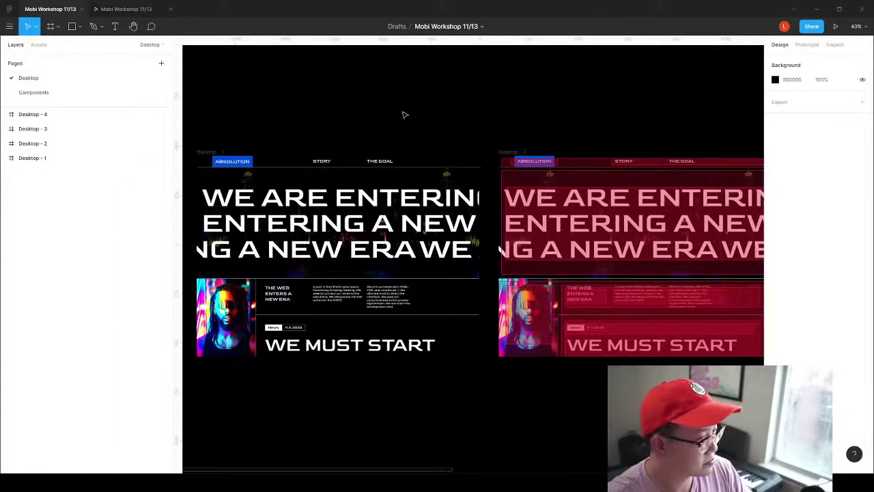
scroll(447, 101, right, 10)
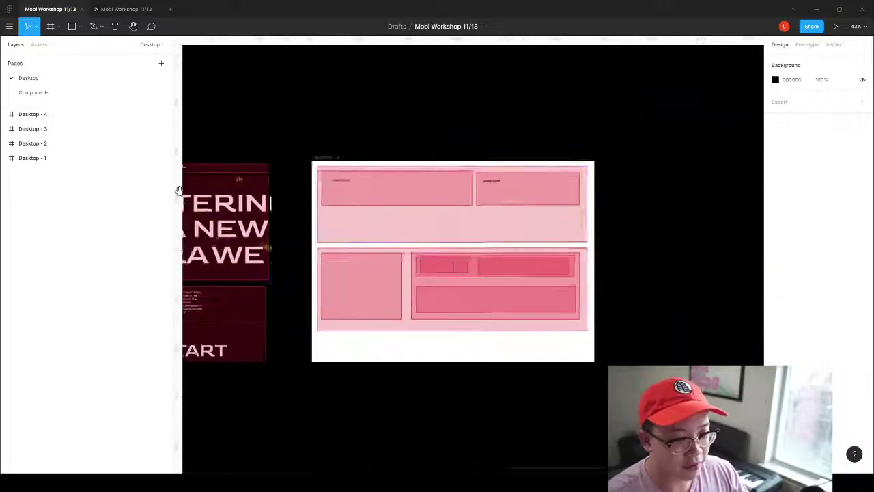
drag(527, 365, 300, 163)
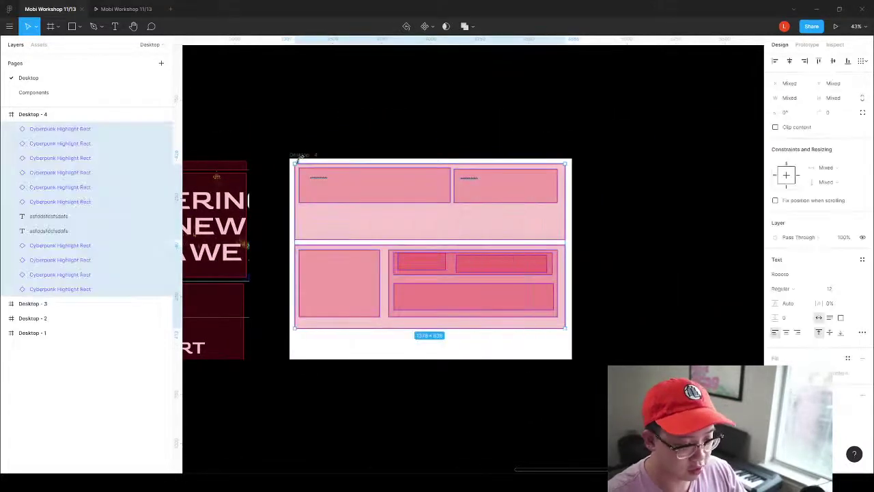
key(Delete)
scroll(381, 164, up, 3)
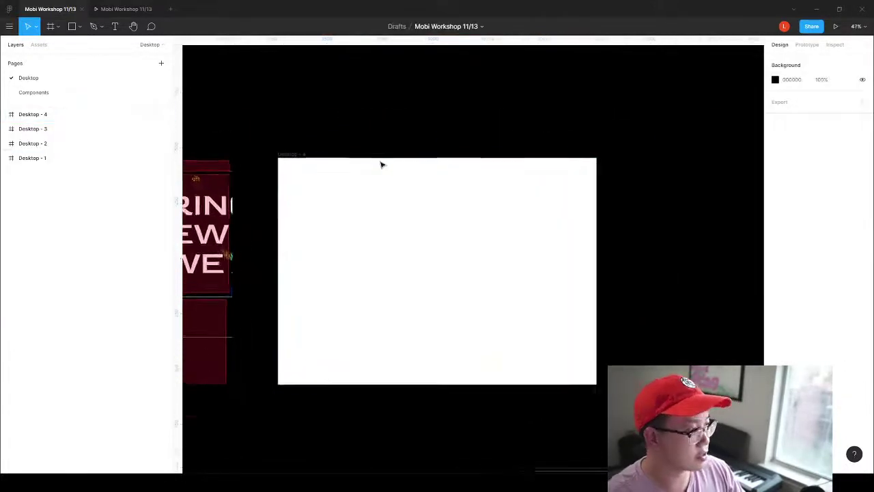
drag(389, 228, 375, 190)
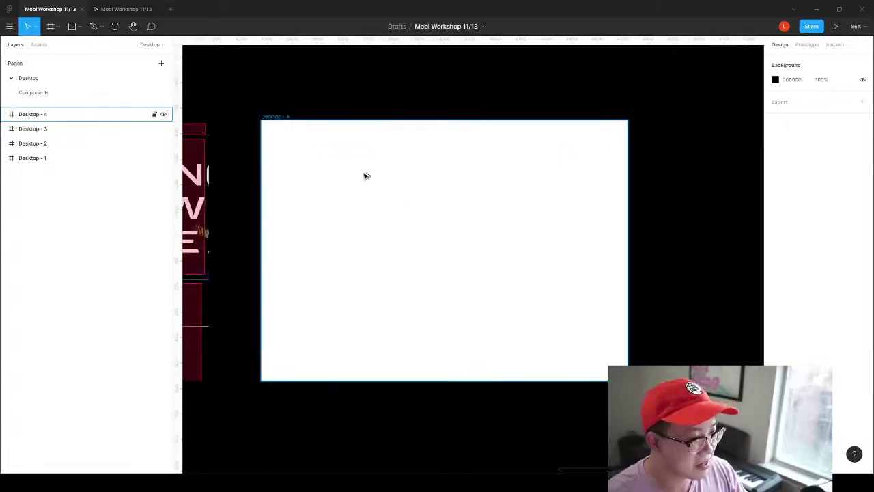
scroll(360, 176, up, 2)
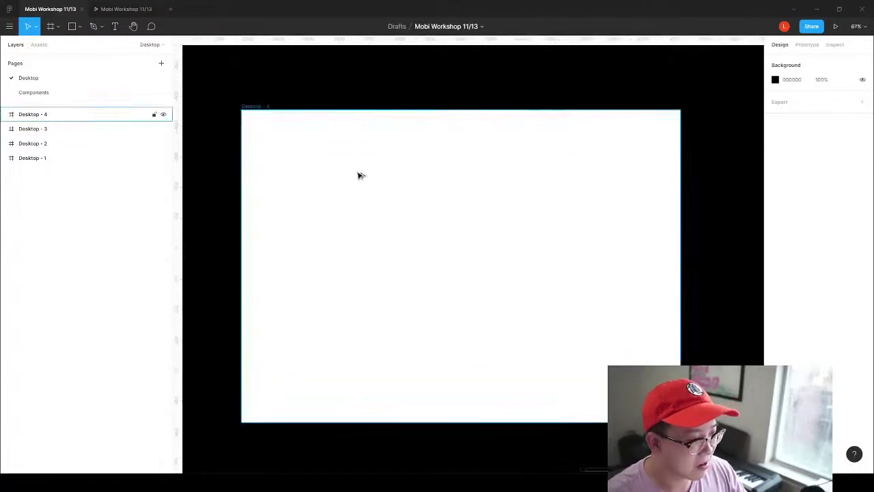
Place an instance of the Cyberpunk Highlight component in the Desktop - 4 frame at about X 153, Y 131.
click(39, 45)
drag(615, 183, 599, 173)
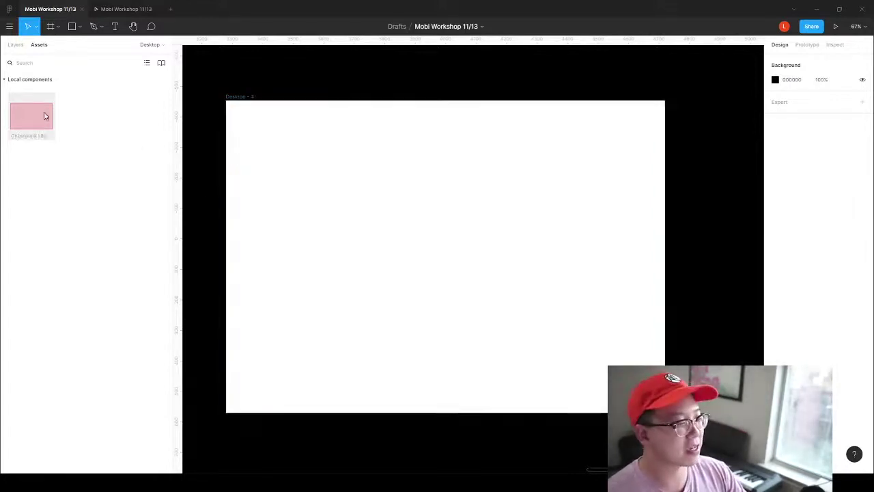
drag(19, 125, 377, 200)
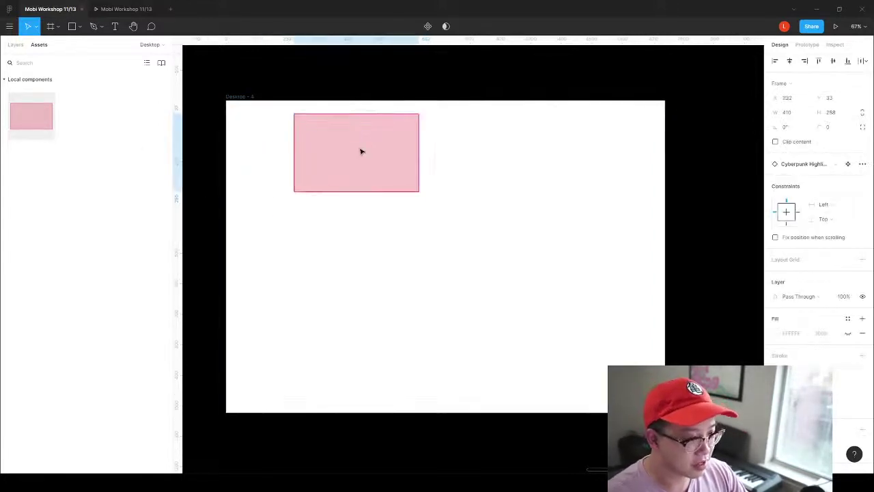
drag(361, 150, 402, 178)
Add a line of random placeholder text beside the highlight rectangle, at about X 821, Y 230.
click(114, 26)
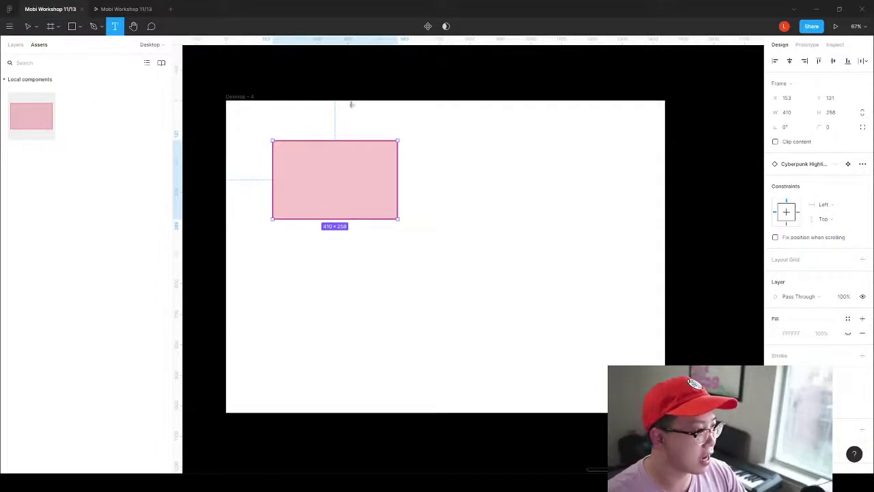
click(477, 171)
text(asdfasdfasdfdsfdsfsd)
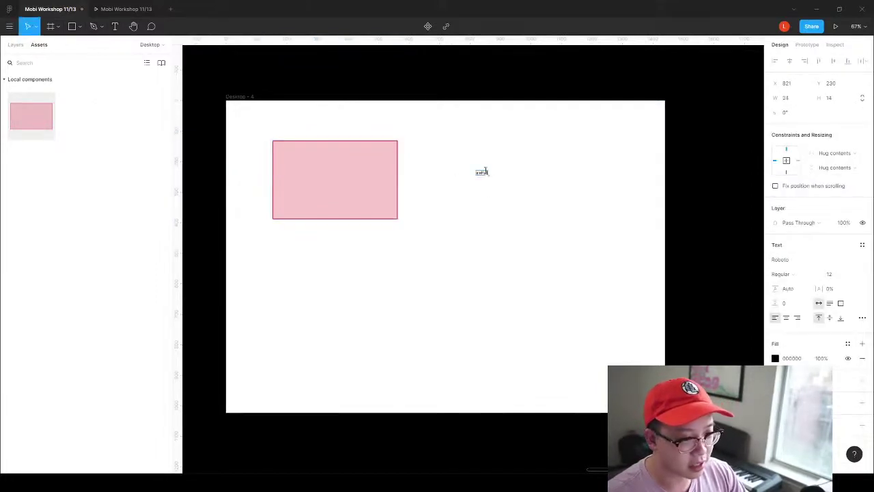
key(Escape)
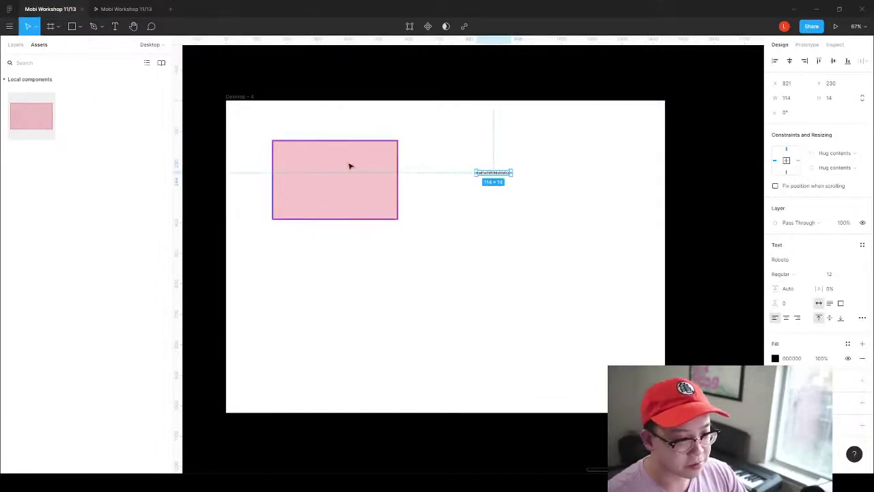
Delete the placeholder text beside the highlight rectangle.
click(349, 166)
drag(295, 104, 613, 358)
click(579, 312)
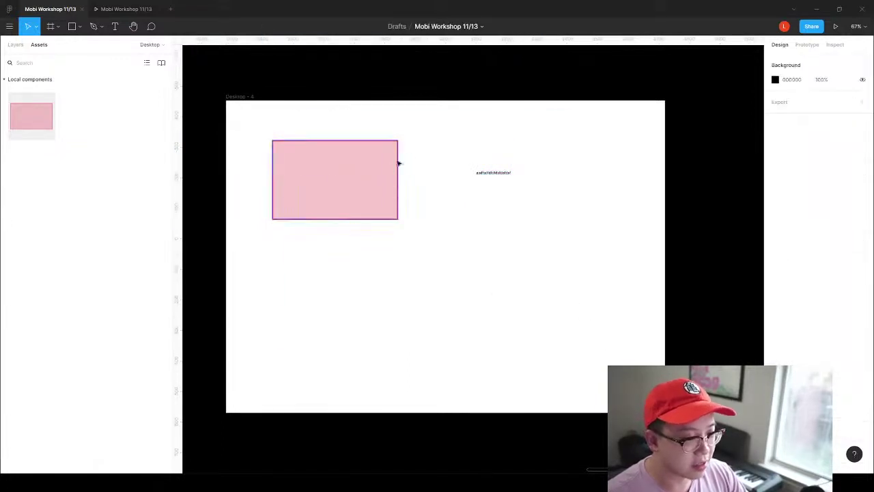
drag(454, 141, 559, 253)
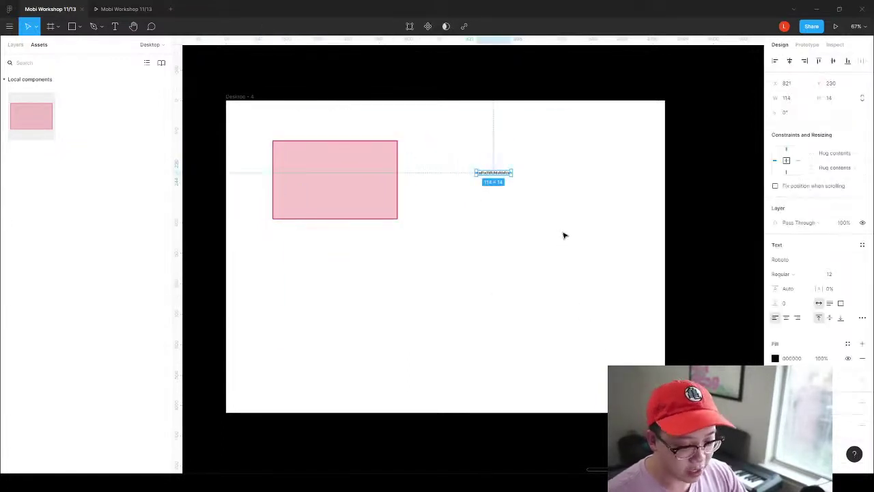
key(Delete)
Move the highlight rectangle to about X 89, Y 67 and place a duplicate directly below it at about Y 603.
drag(276, 183, 343, 312)
click(419, 121)
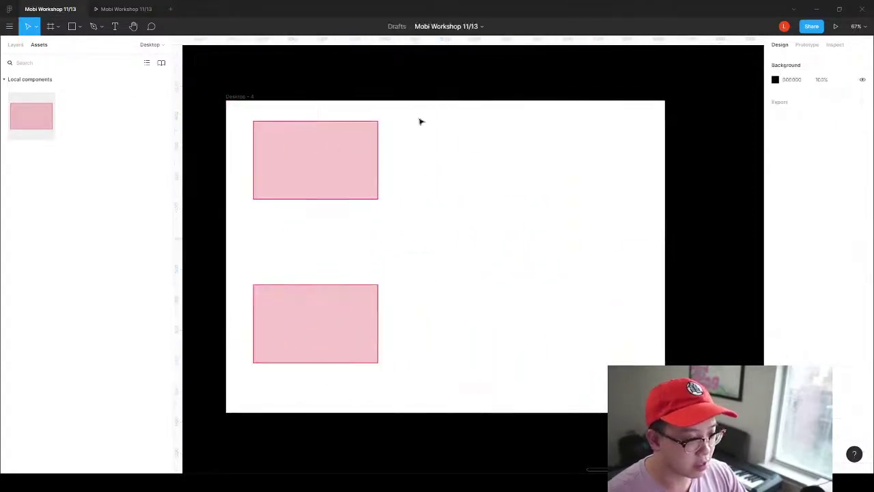
click(318, 335)
click(322, 116)
click(322, 141)
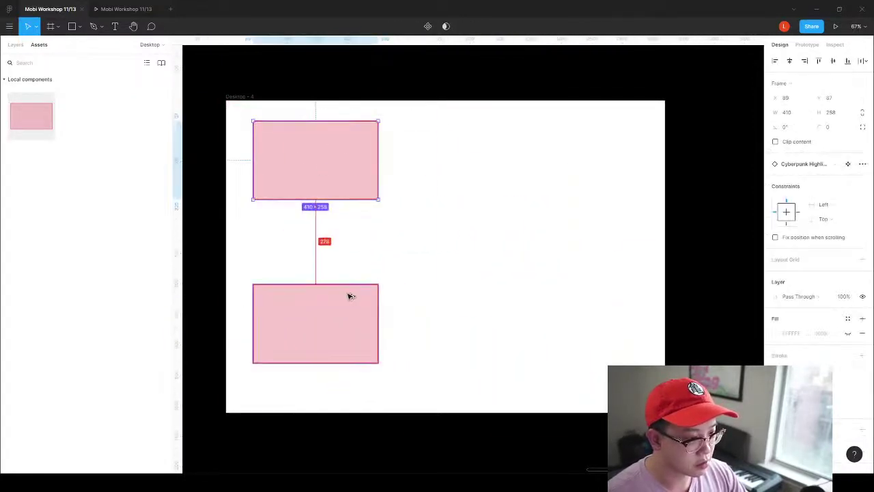
click(421, 209)
Delete the lower duplicate of the highlight rectangle.
click(321, 163)
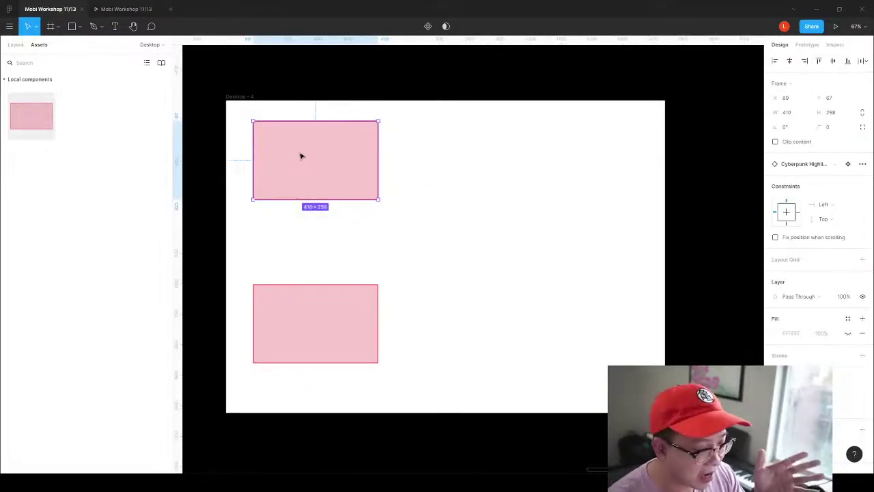
click(366, 336)
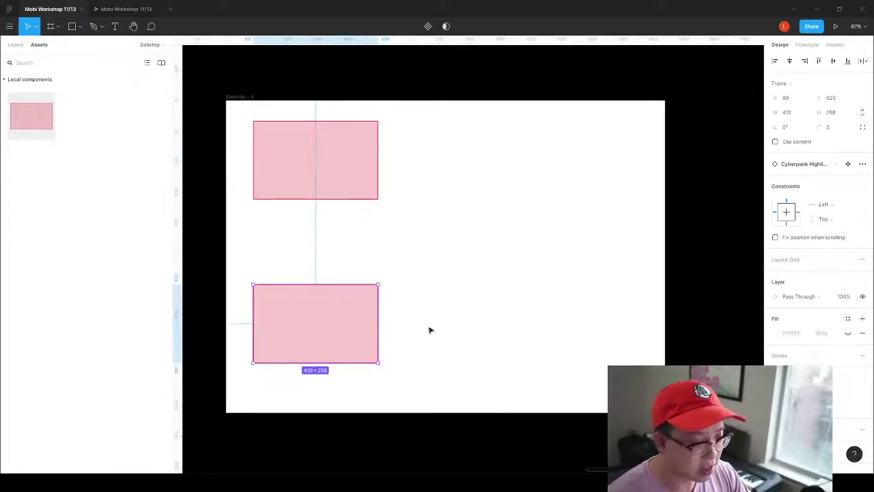
key(Delete)
Move the highlight rectangle to X 0, Y 0 and widen it to the frame's full 1440 width.
drag(290, 155, 271, 144)
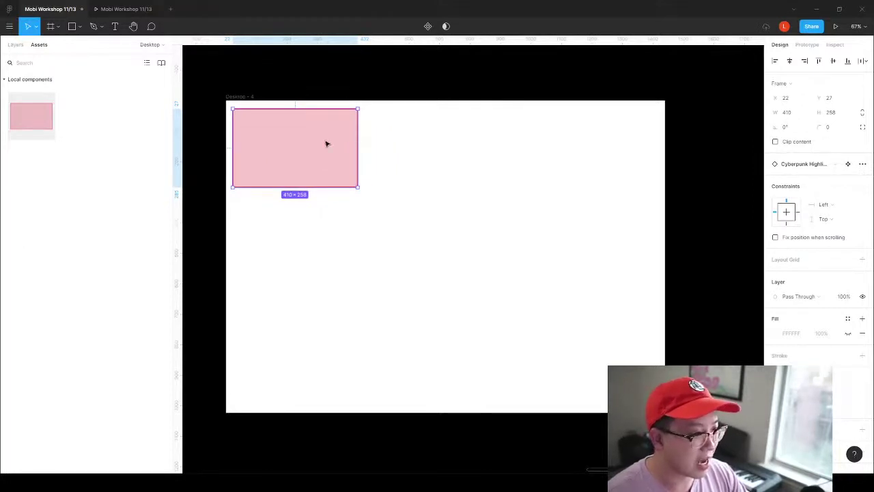
drag(361, 136, 646, 131)
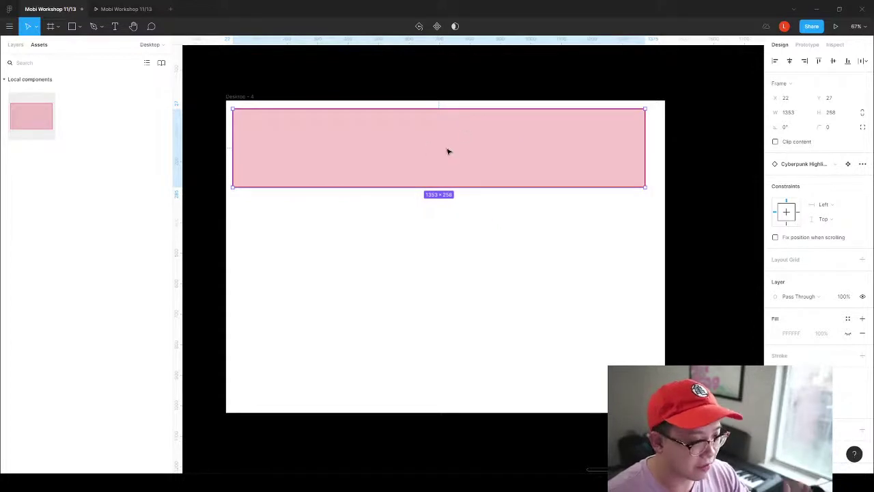
drag(408, 139, 400, 129)
drag(648, 136, 665, 133)
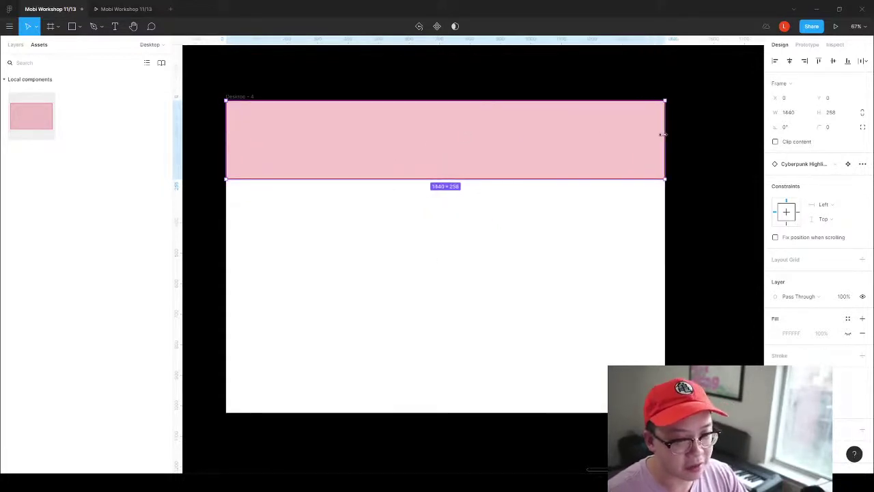
Stack three duplicates of the full-width rectangle below it to fill the Desktop - 4 frame with rows.
drag(400, 138, 426, 370)
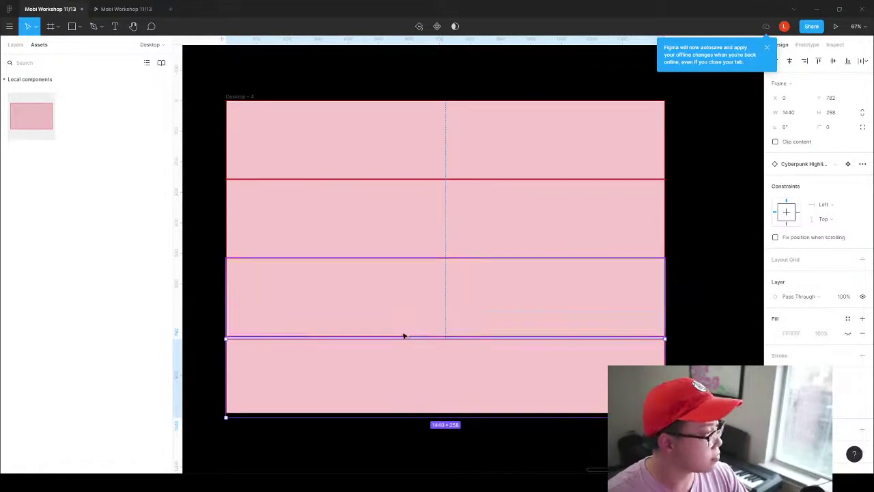
drag(438, 452, 387, 229)
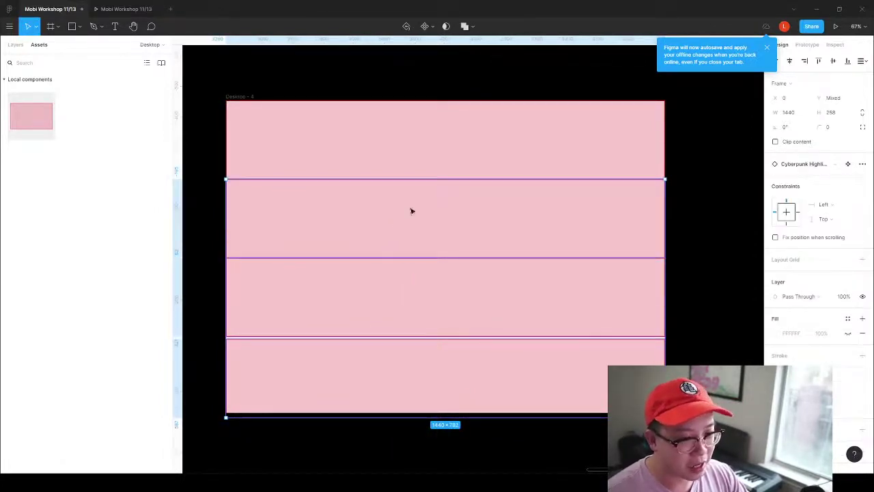
Narrow the second row's rectangle from both sides to about 806 wide, starting at about X 310.
click(411, 211)
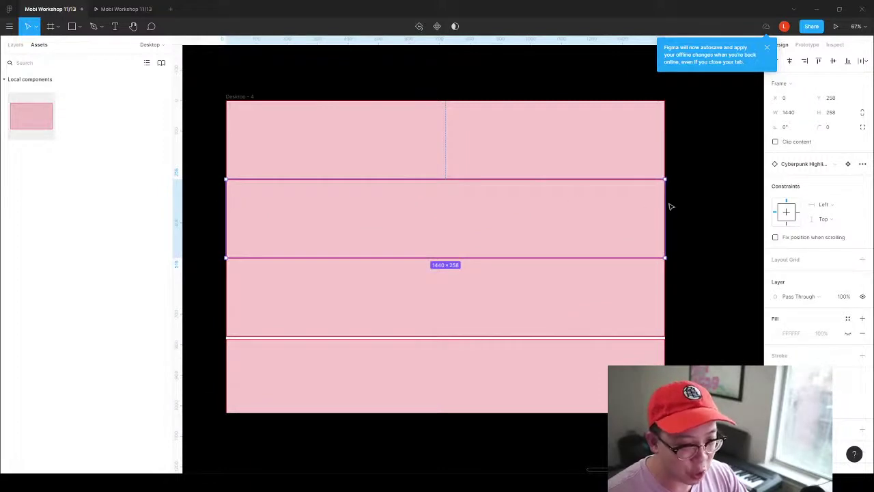
drag(664, 201, 567, 196)
drag(221, 199, 321, 212)
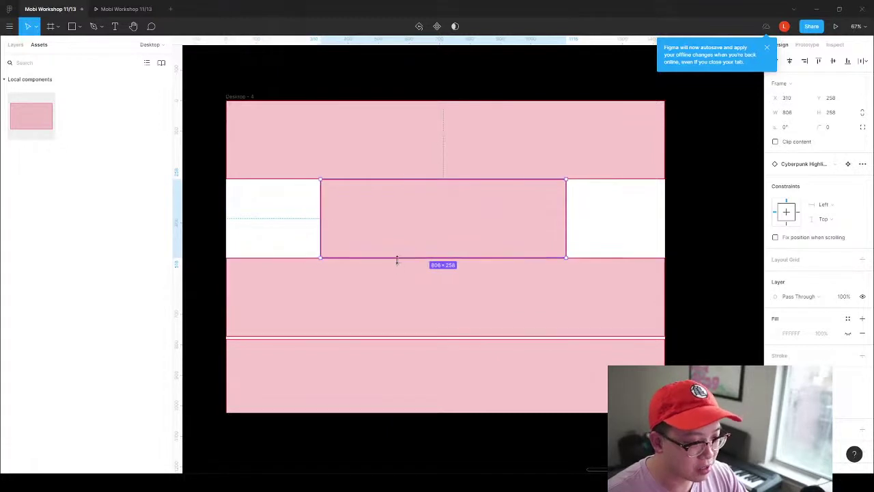
Lower the third row's upper edge and extend the narrowed central rectangle down to a height of about 401.
click(282, 264)
drag(284, 255, 296, 298)
click(394, 210)
drag(430, 254, 431, 300)
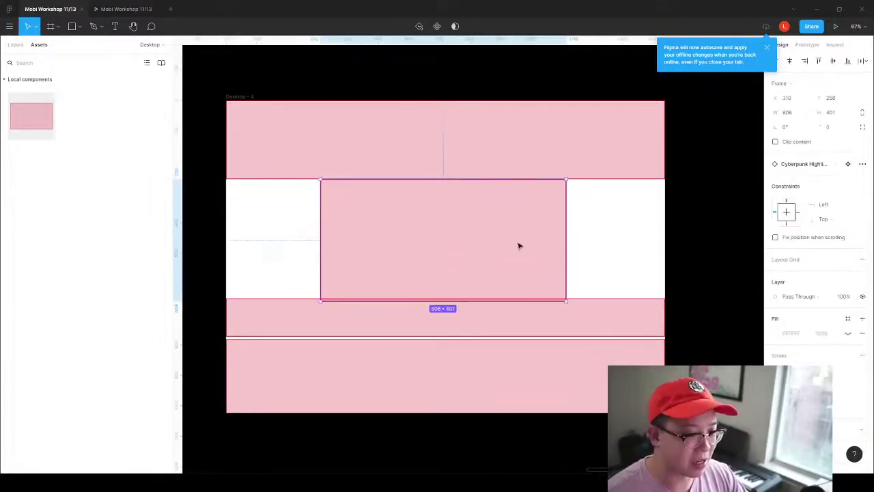
Place a duplicate of the central rectangle overlapping the top row and delete the full-width top rectangle.
drag(382, 242, 306, 182)
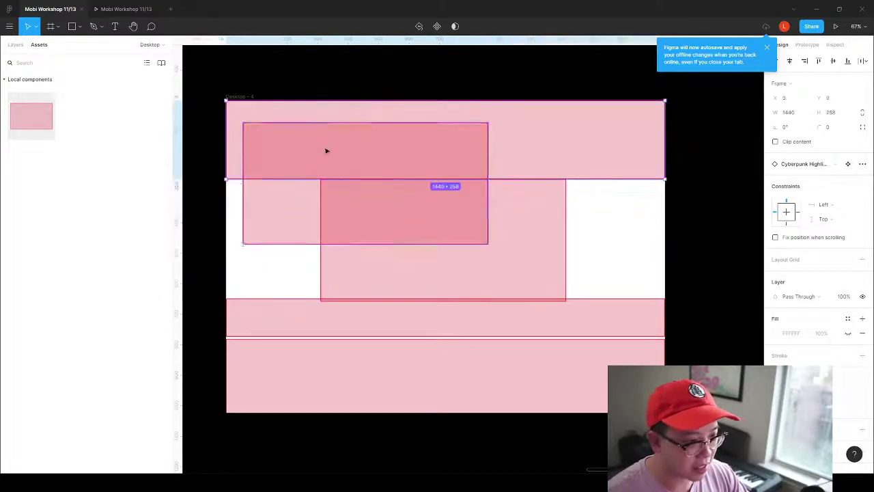
key(Delete)
key(n)
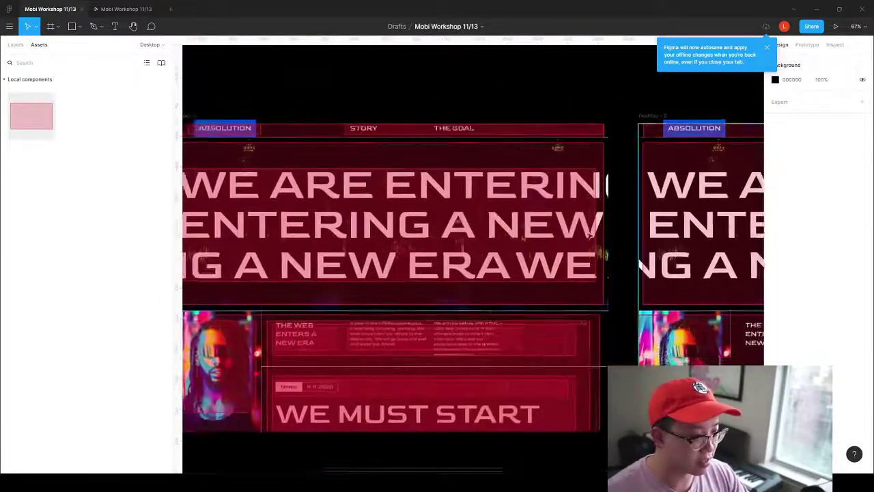
Examine the hero section in the plain Desktop - 1 design and in the neighbouring box-highlighted copies.
click(375, 254)
scroll(374, 255, right, 4)
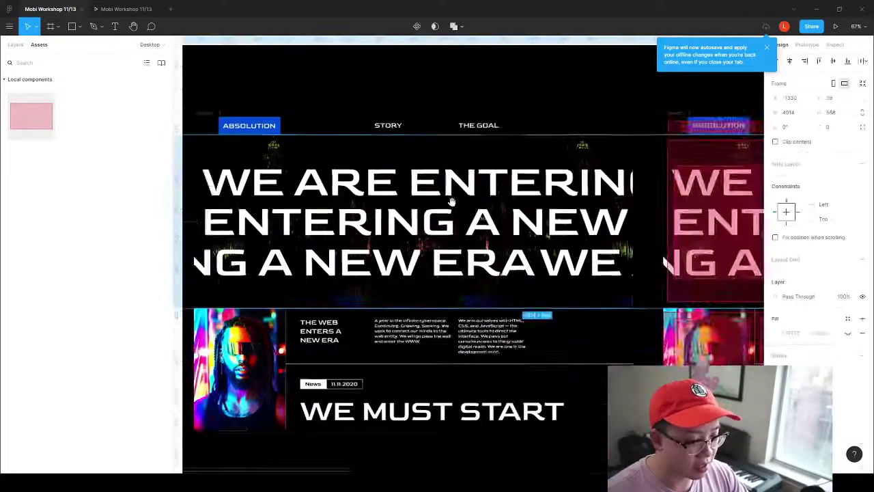
scroll(478, 219, left, 5)
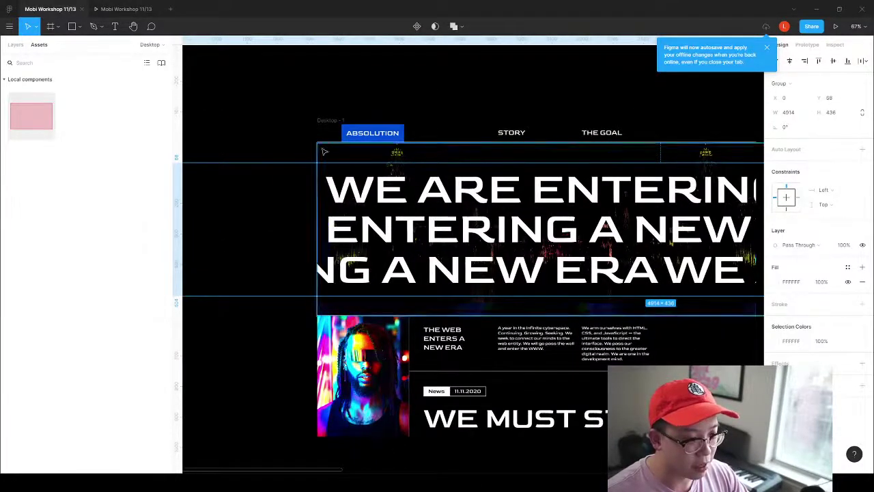
drag(529, 179, 614, 198)
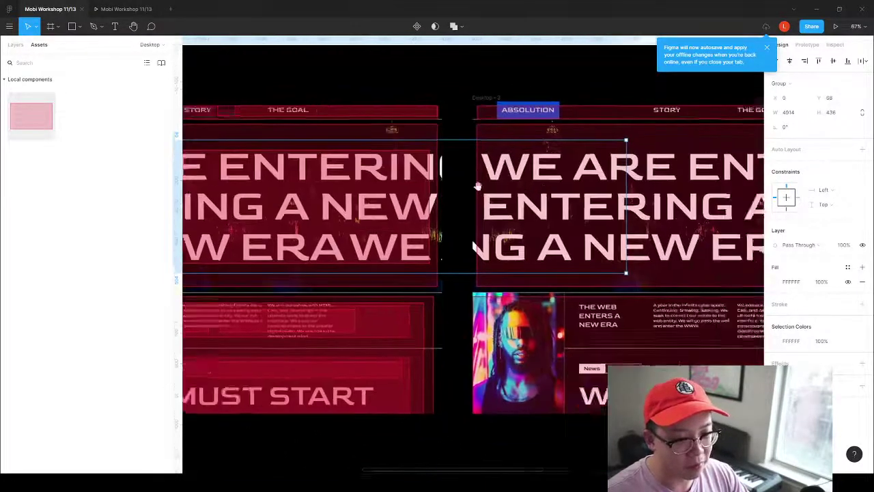
scroll(498, 205, up, 5)
Delete the central rectangle and the two lower full-width rows from Desktop - 4, keeping only the top row.
click(421, 192)
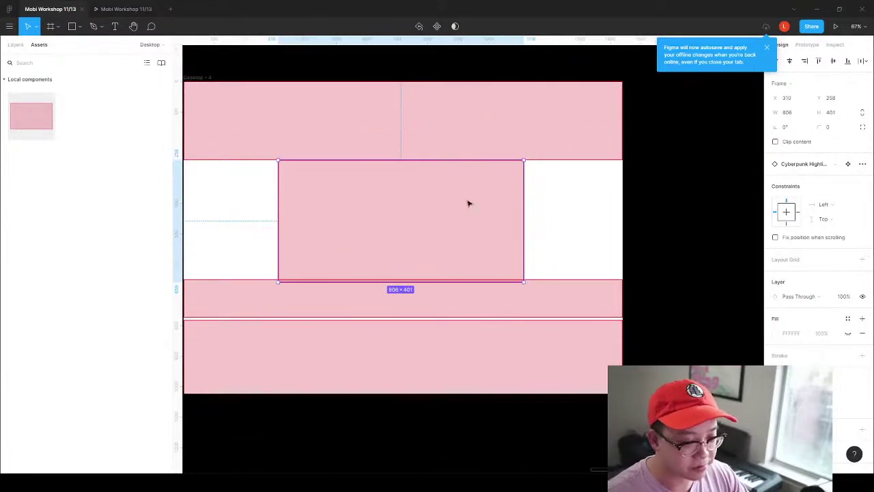
key(Delete)
scroll(518, 193, left, 2)
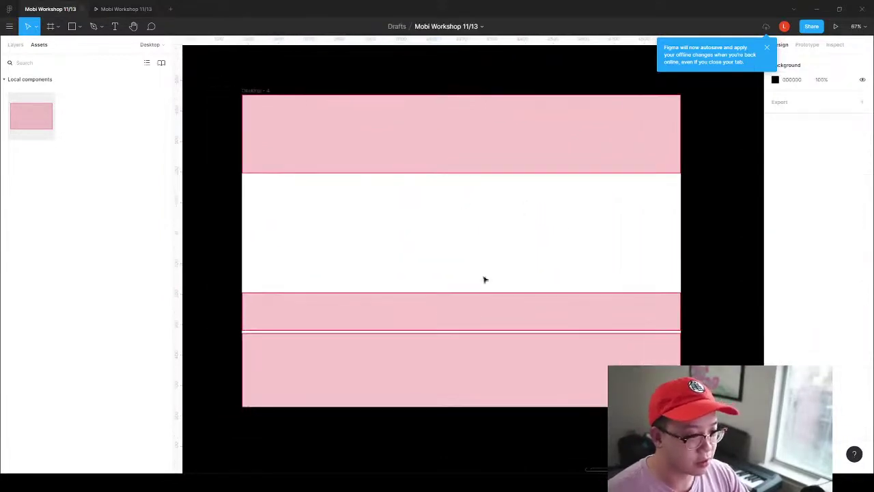
click(441, 314)
key(Delete)
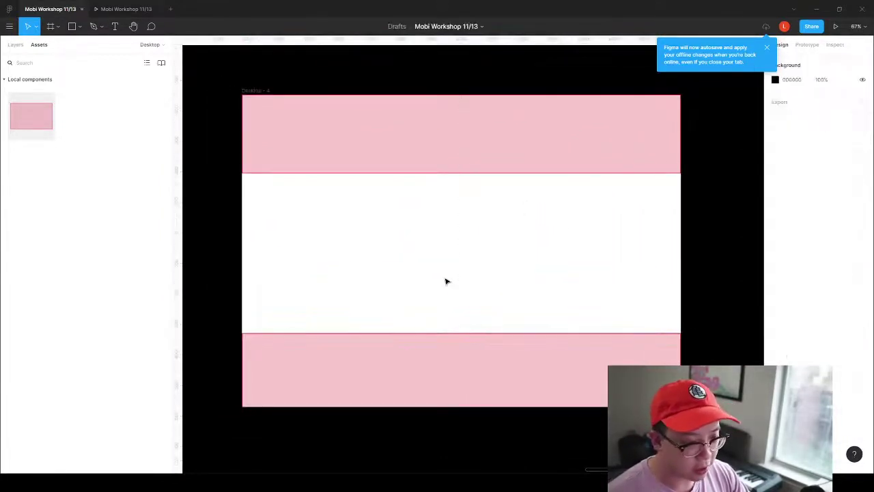
click(353, 122)
click(417, 353)
key(Delete)
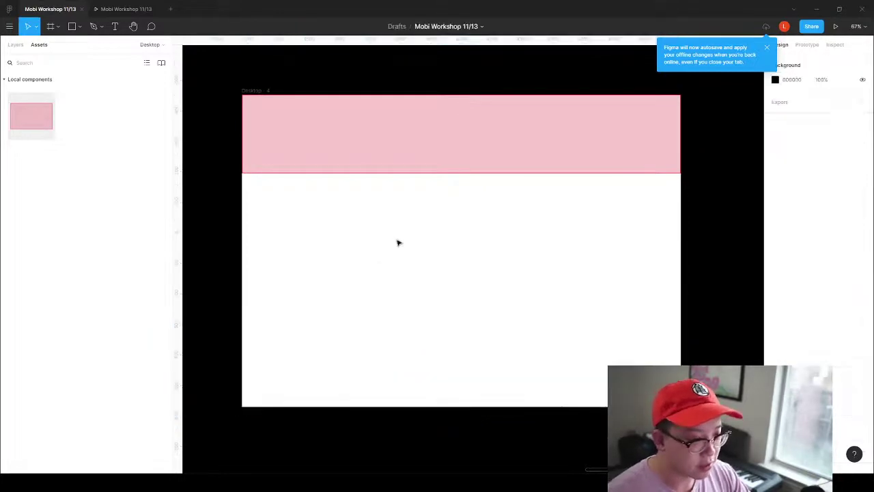
Resize the remaining rectangle to about 882 × 549 and place it at about X 118, Y 77 in Desktop - 4.
click(369, 167)
drag(402, 152, 357, 198)
drag(357, 244, 513, 330)
drag(373, 211, 412, 164)
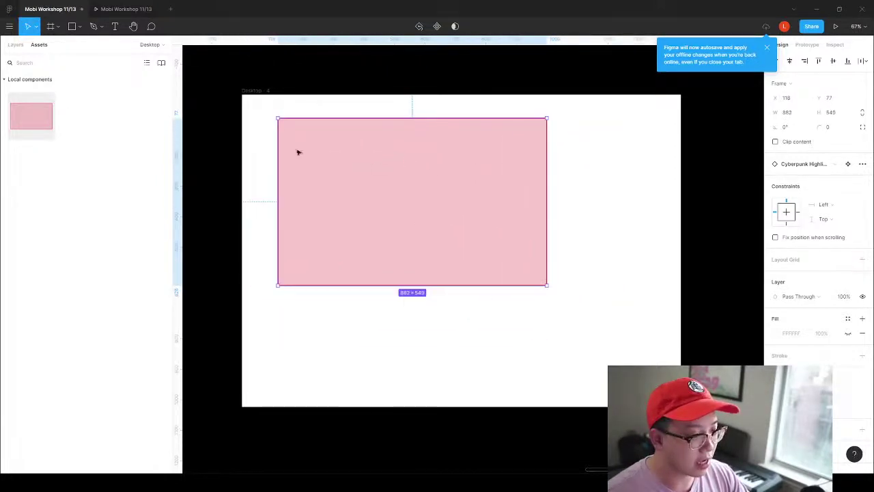
Choose the Arrow tool and try placing another highlight rectangle of 410 × 258 beside the large one.
click(82, 30)
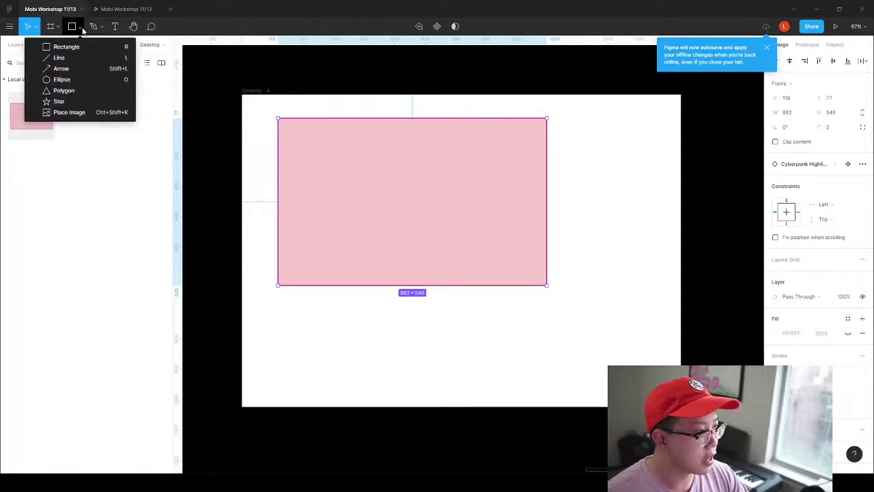
key(Escape)
click(93, 27)
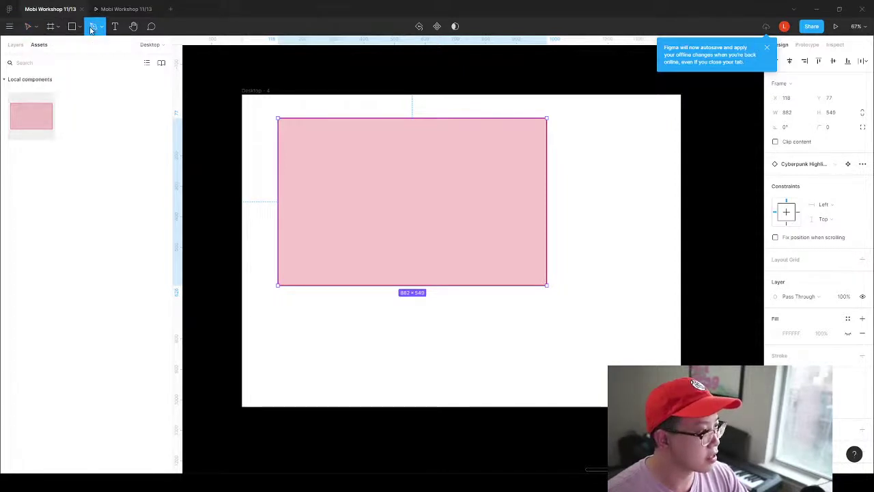
click(80, 28)
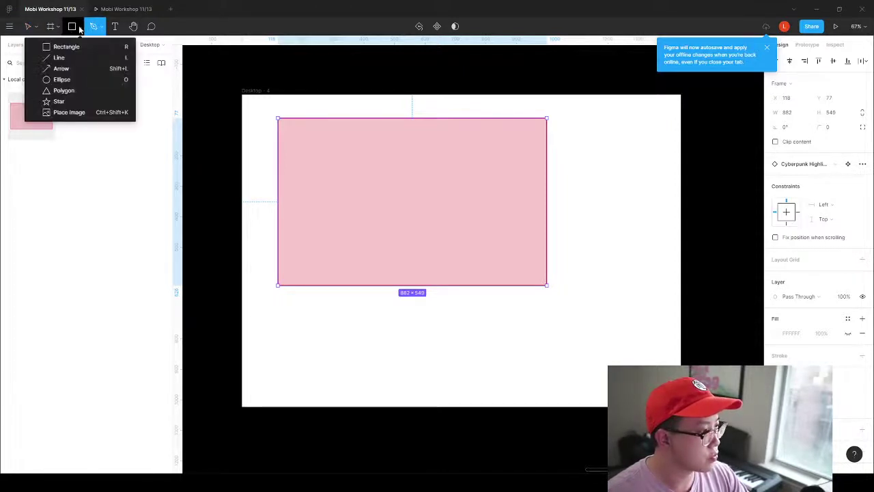
click(61, 69)
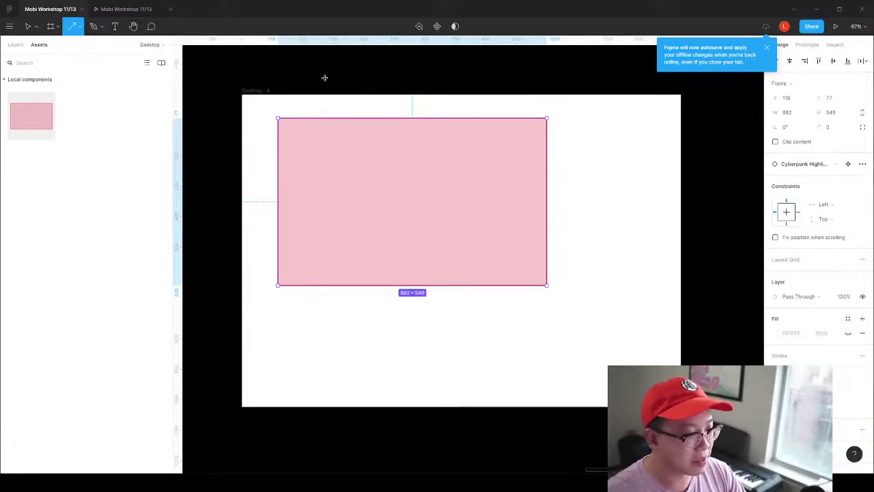
drag(31, 114, 630, 144)
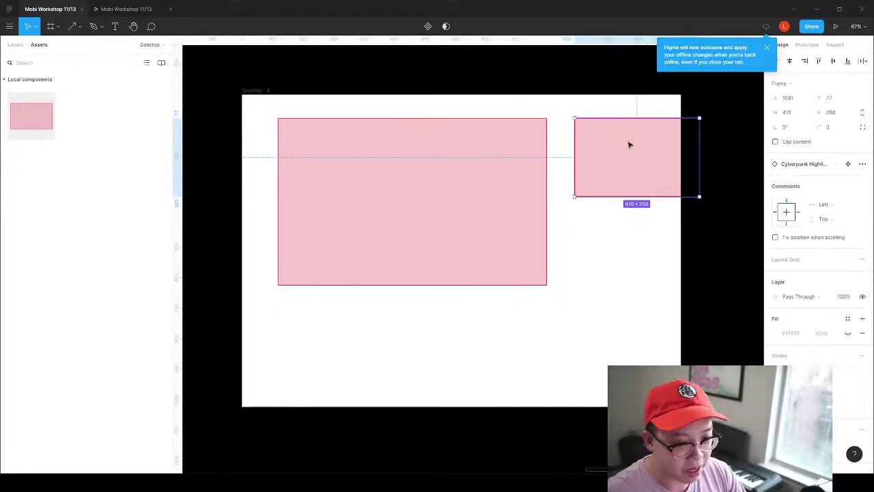
key(Escape)
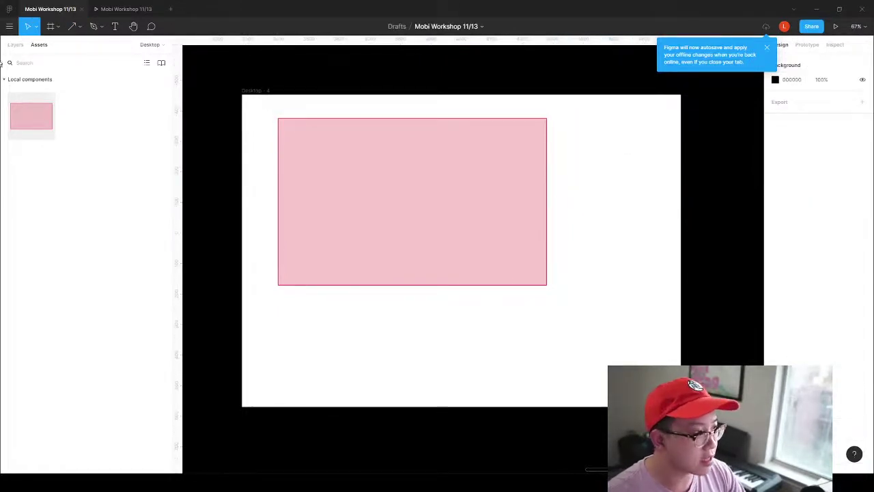
Draw one arrow from the rectangle's right side to the frame's right edge and another from its underside to the frame's bottom edge.
click(71, 26)
drag(551, 201, 678, 200)
click(418, 292)
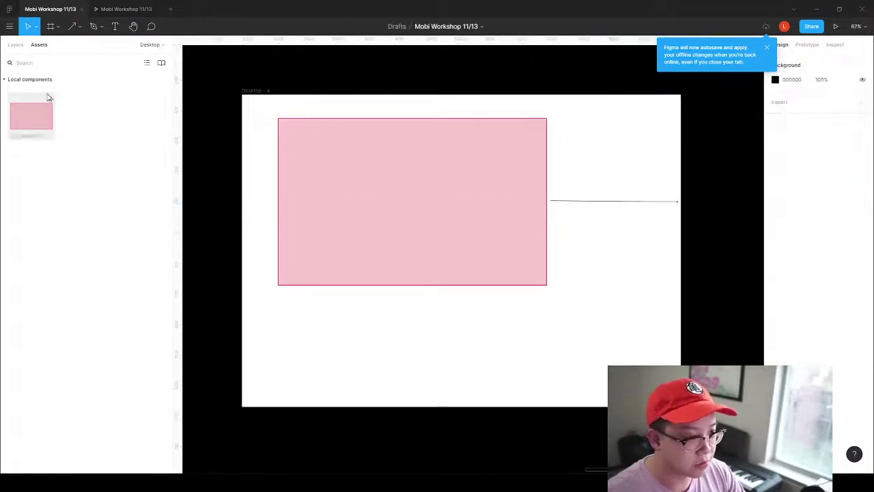
click(72, 26)
mouse_move(398, 291)
mouse_down()
mouse_move(386, 375)
mouse_move(399, 407)
mouse_up()
click(497, 340)
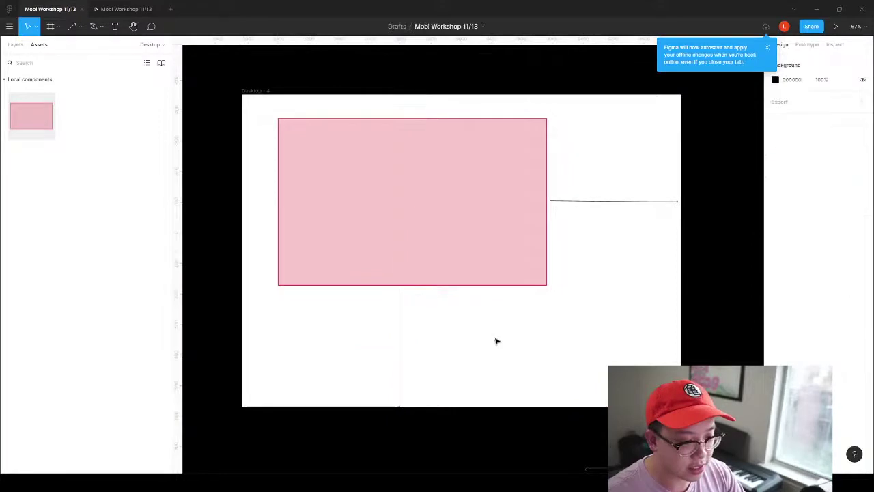
Check the rectangle's distances to the Desktop - 4 frame edges and delete both arrows.
click(443, 142)
key(alt)
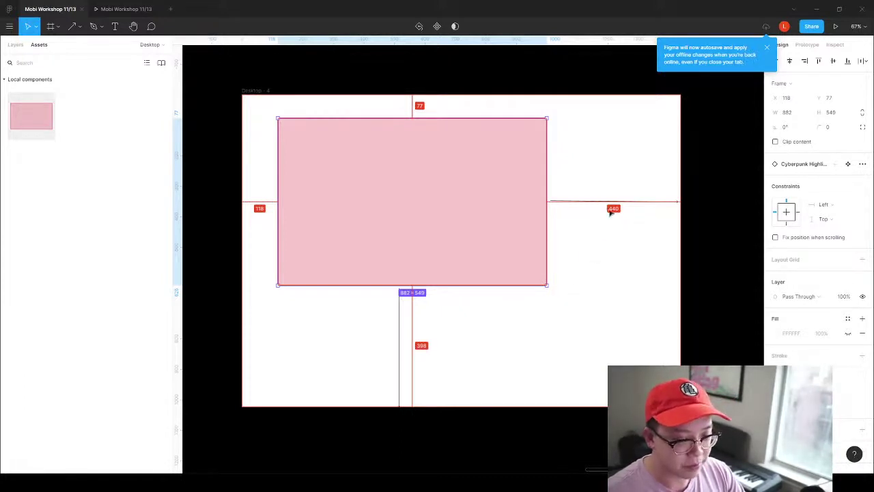
drag(367, 328, 449, 366)
key(Delete)
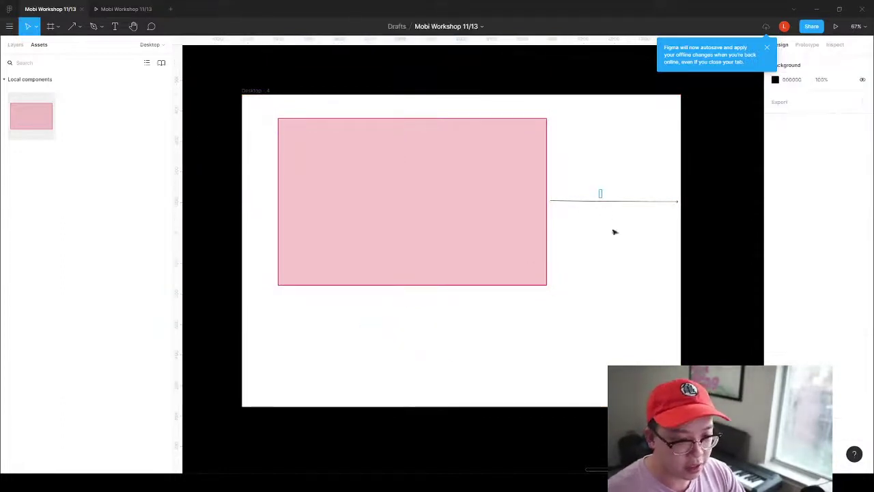
click(608, 201)
key(t)
key(Delete)
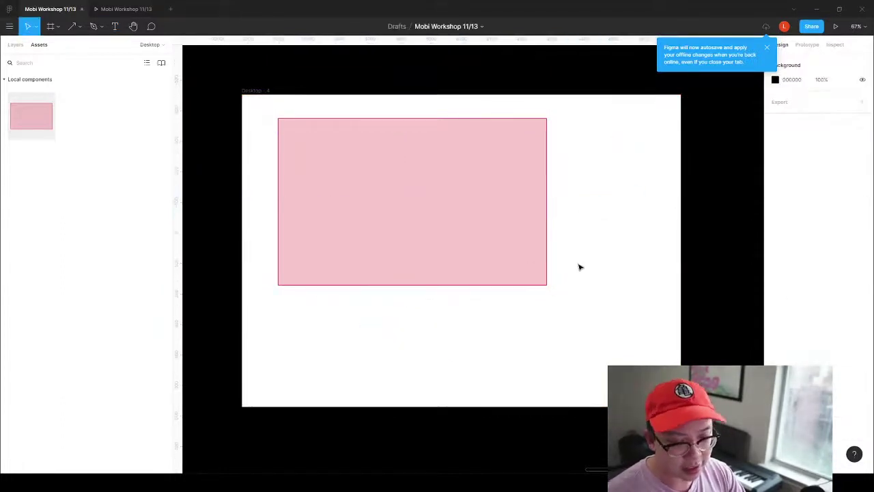
Add the sample text "asfdsf" inside the highlight rectangle at about X 210, Y 168.
click(307, 146)
text(asfdsf)
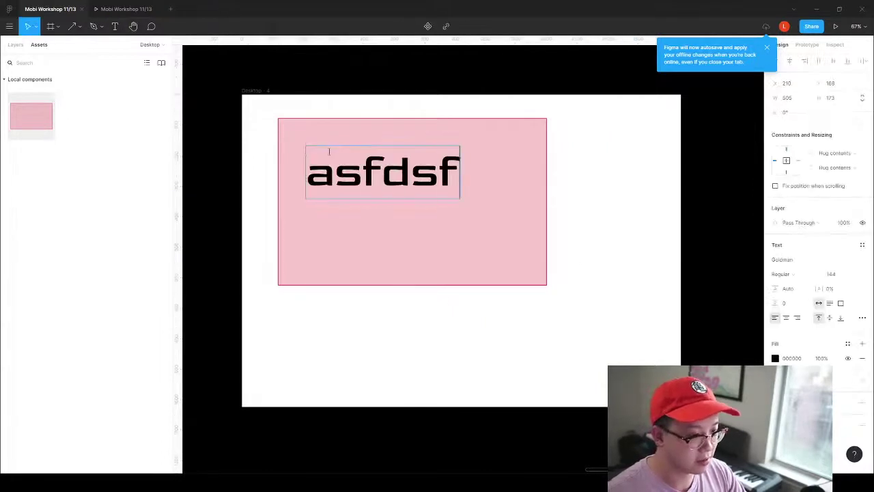
key(Escape)
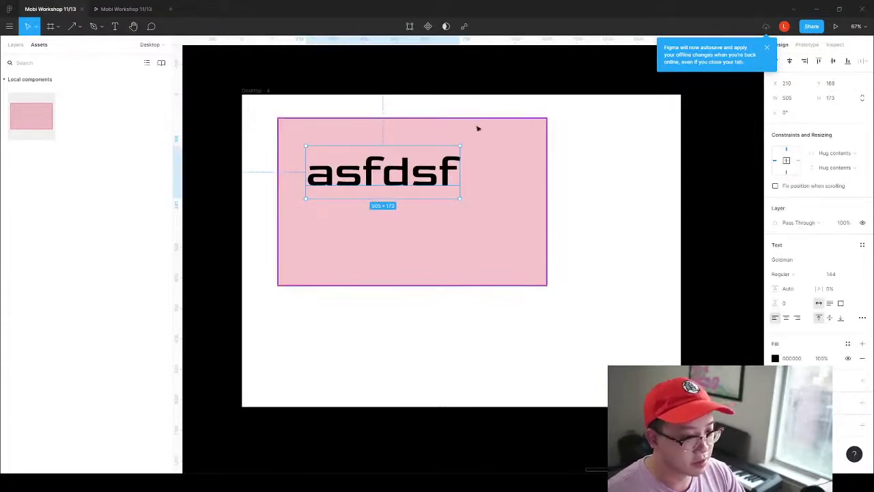
click(478, 127)
click(384, 168)
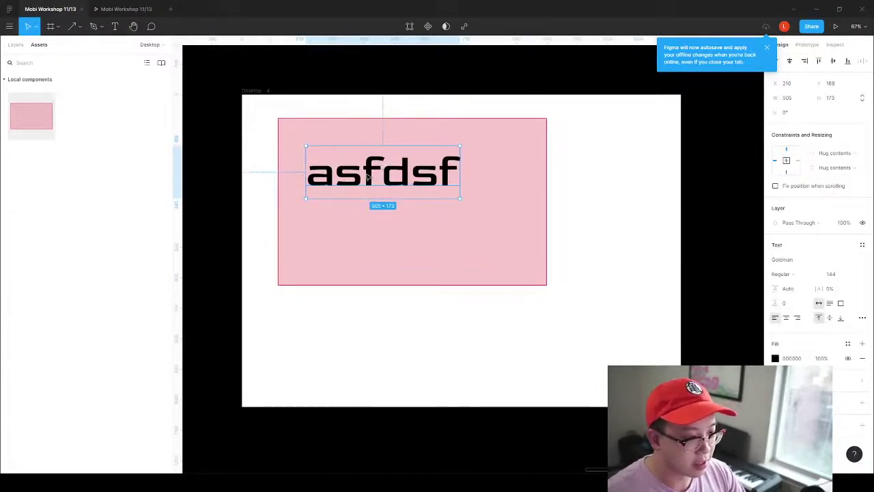
Try the sample text against the rectangle's upper-left corner at about X 118, Y 19, and delete it.
drag(364, 175, 290, 132)
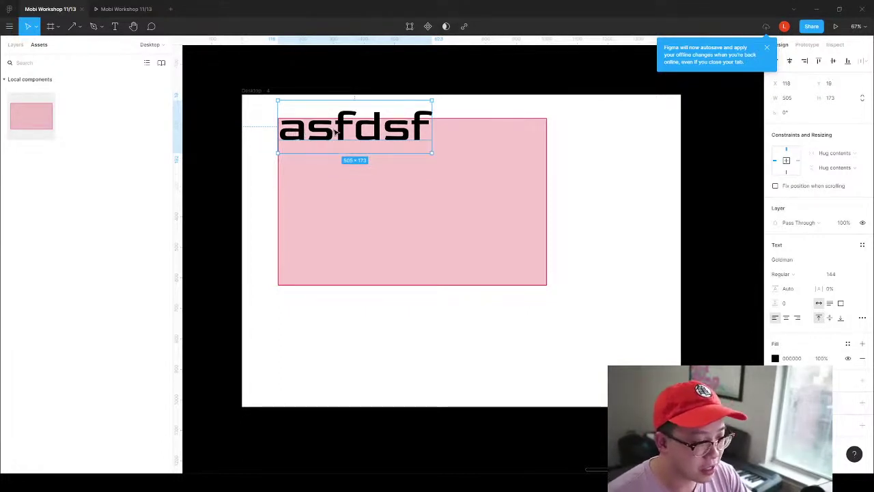
drag(335, 132, 367, 186)
key(Delete)
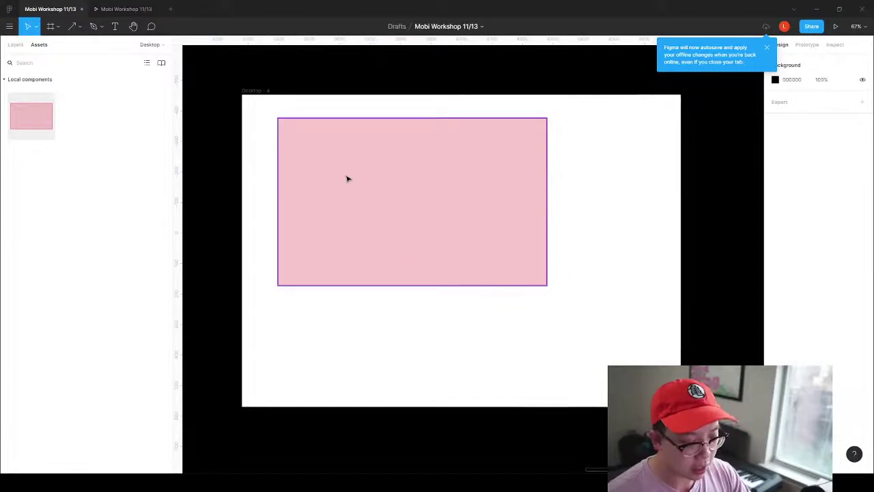
double_click(59, 121)
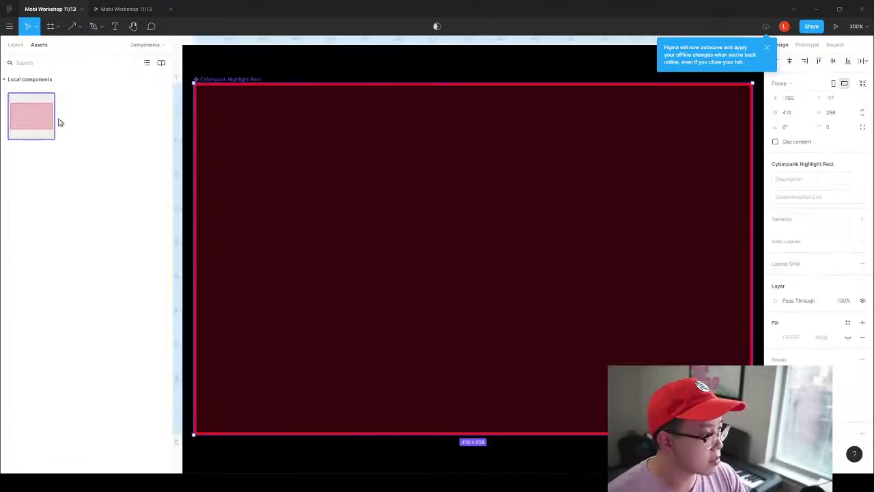
click(15, 44)
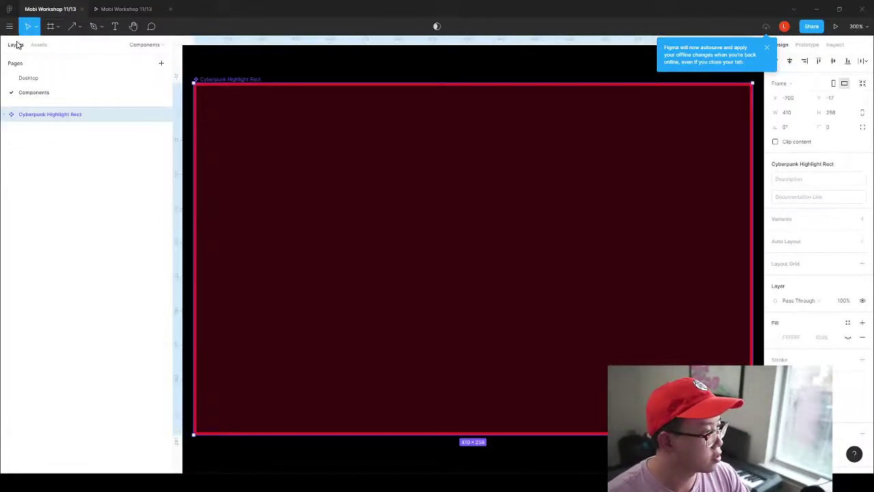
click(36, 80)
click(451, 198)
click(39, 43)
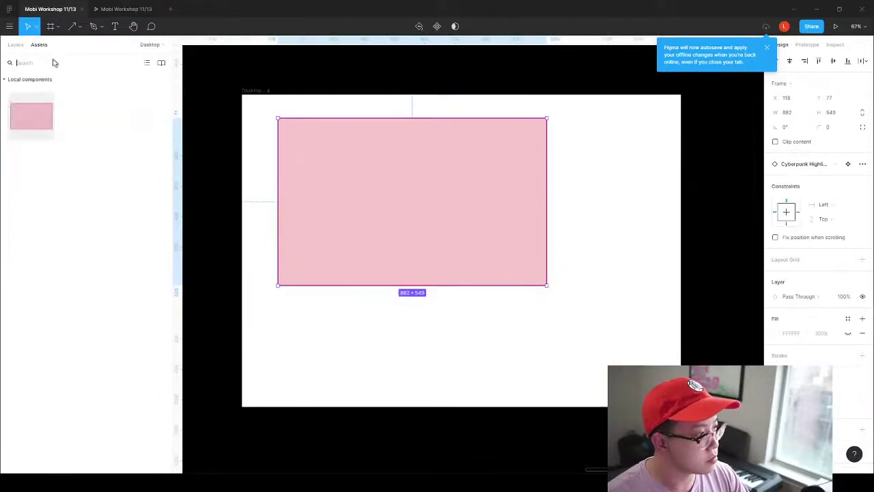
Place a second highlight component inside the large rectangle's left part and enlarge it to about 455 × 437.
drag(31, 116, 341, 153)
drag(415, 208, 431, 263)
click(485, 93)
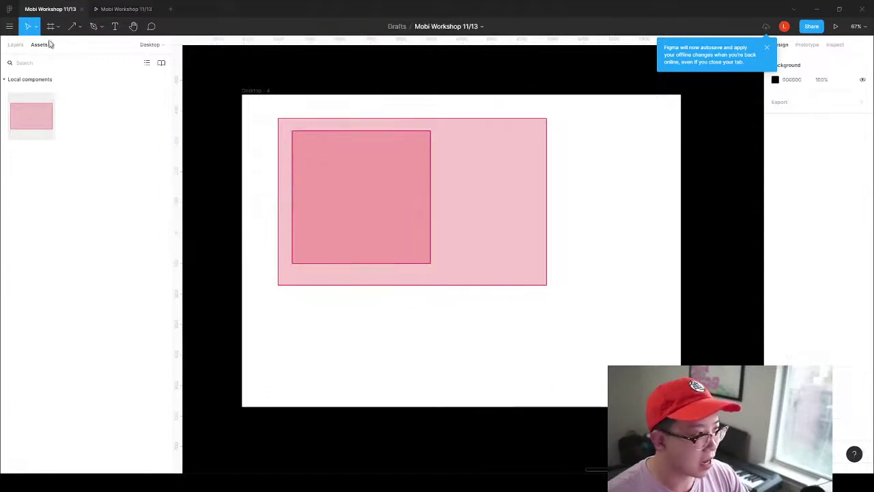
click(73, 26)
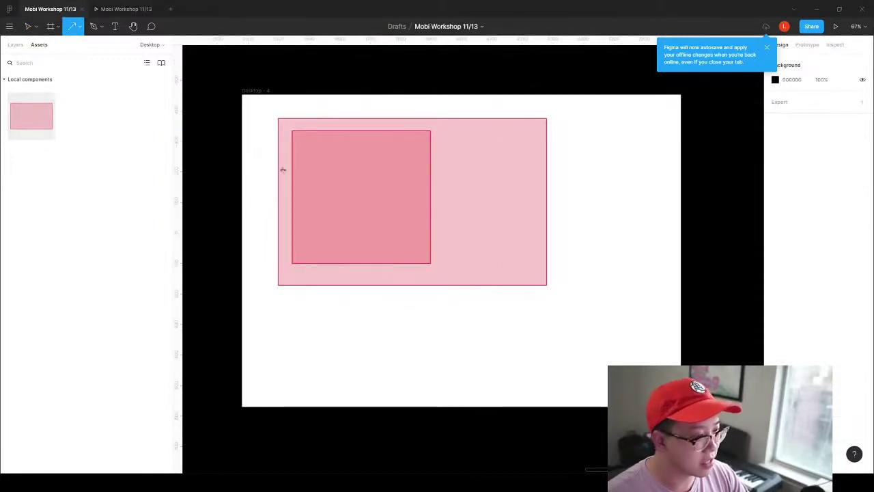
key(Escape)
key(Escape)
Delete both the inner and the outer highlight rectangles so Desktop - 4 is empty.
click(396, 185)
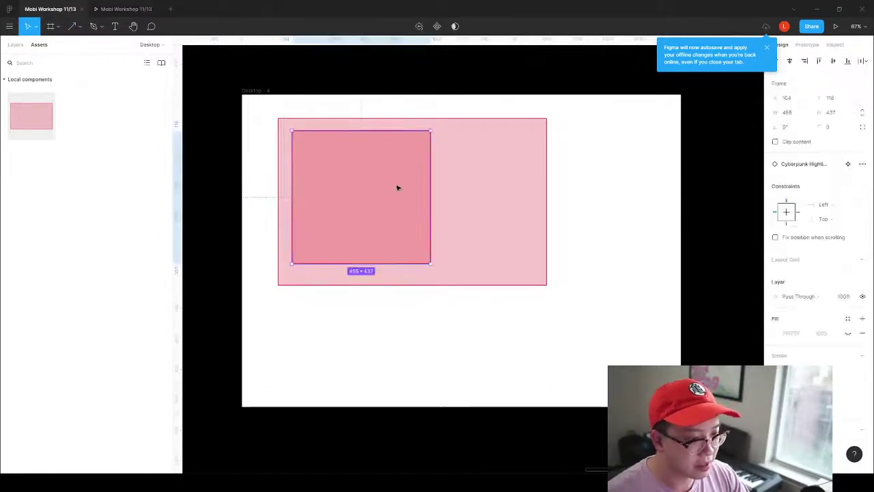
shift+click(474, 148)
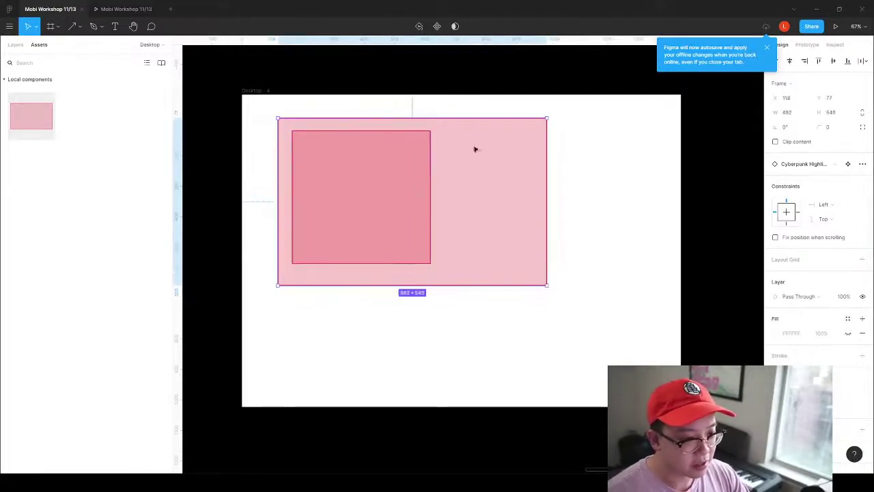
shift+click(503, 255)
shift+click(504, 256)
scroll(410, 205, up, 1)
key(Delete)
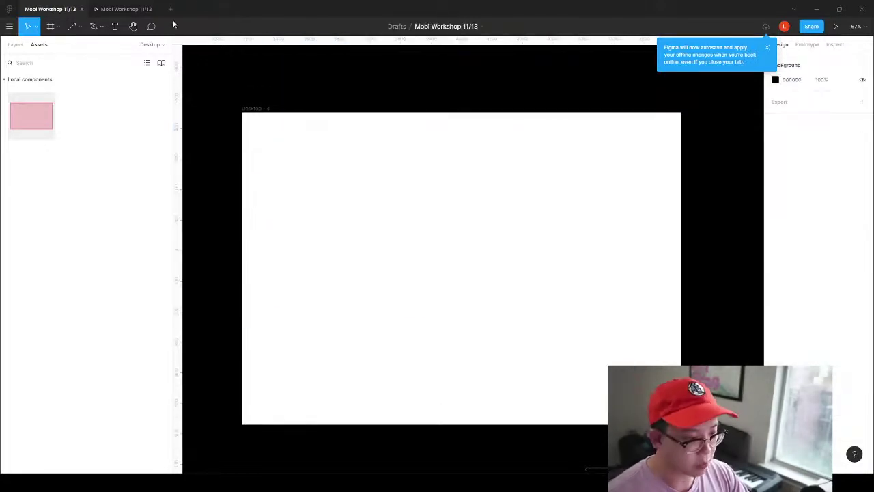
Draw a plain rectangle about 823 × 580 in Desktop - 4 and a smaller one, about 453 × 400, inside it.
key(r)
drag(315, 148, 567, 323)
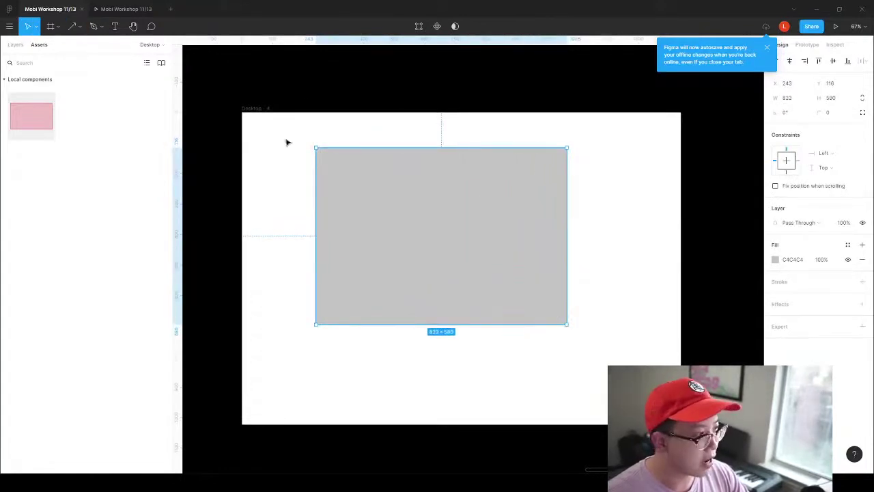
key(r)
drag(356, 160, 494, 281)
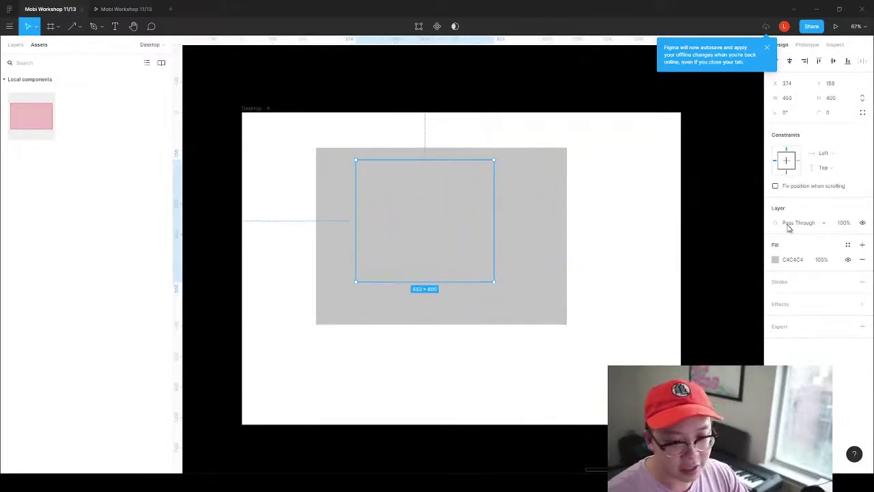
Change the inner rectangle's fill to the dark grey 626262.
click(775, 260)
click(650, 316)
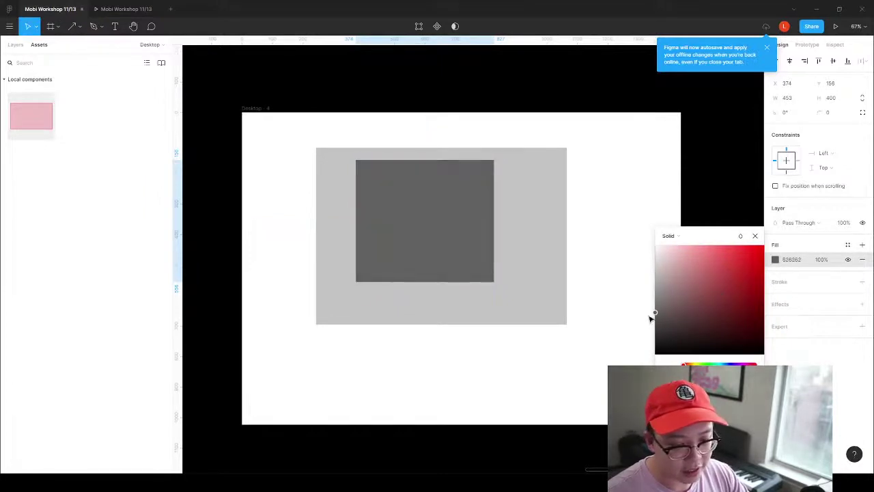
Move the dark grey rectangle to about X 447, Y 187, nearer the middle of the light grey rectangle.
key(Escape)
key(Escape)
drag(418, 220, 443, 223)
Draw short arrows pointing outward from the dark rectangle's left, right and top edges, the right one about 86 long and the top one about 45.
click(80, 27)
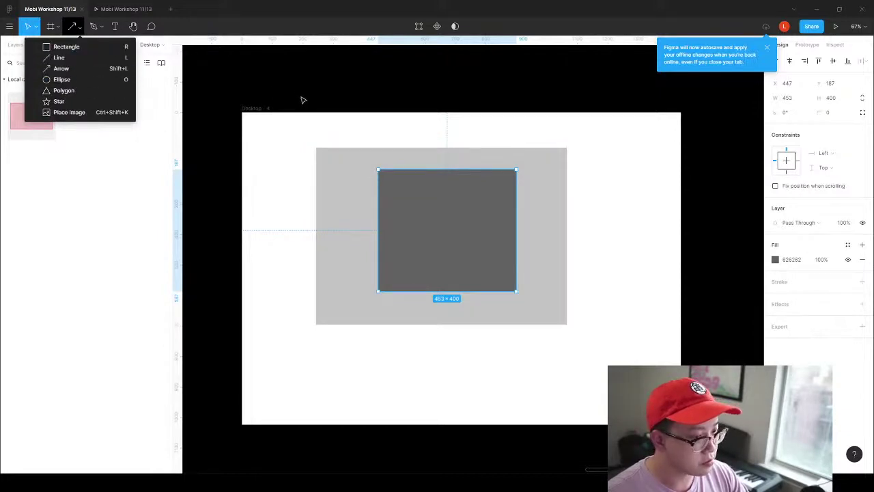
click(69, 71)
drag(375, 232, 344, 231)
click(540, 233)
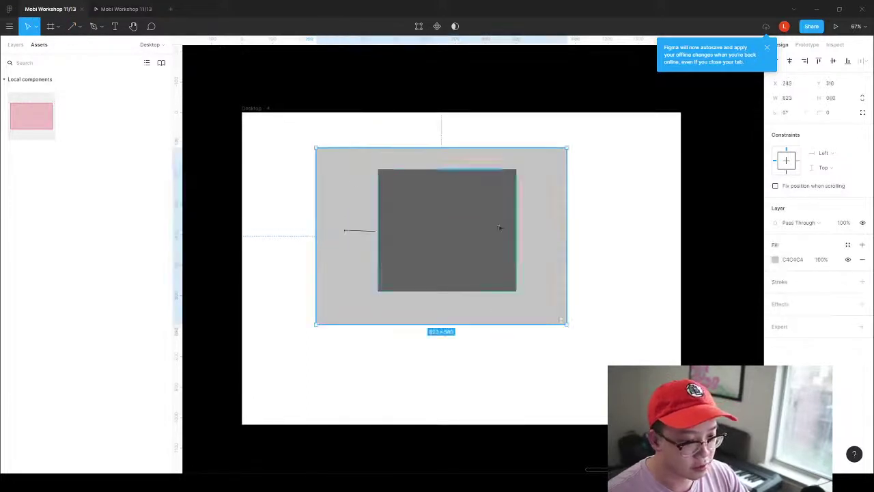
click(69, 28)
drag(517, 237, 543, 237)
click(72, 32)
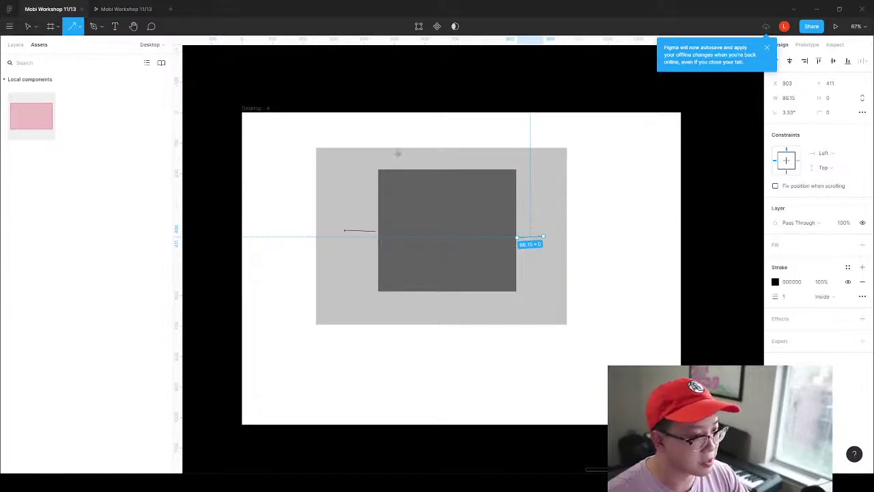
drag(435, 170, 435, 158)
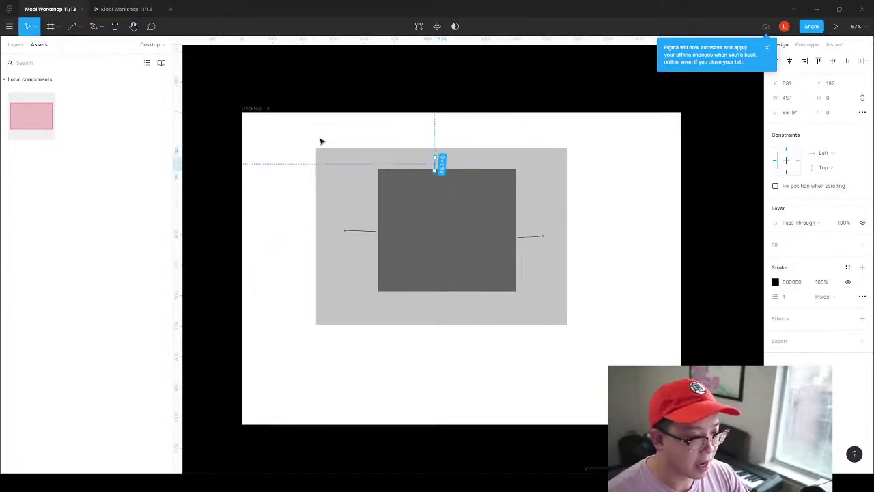
Change the large outer rectangle's fill from light grey to a strong red.
click(343, 173)
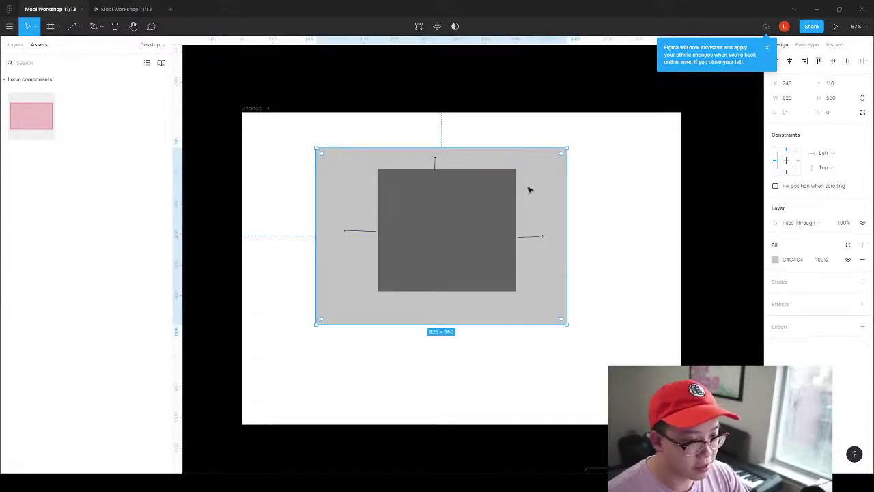
click(390, 181)
click(326, 161)
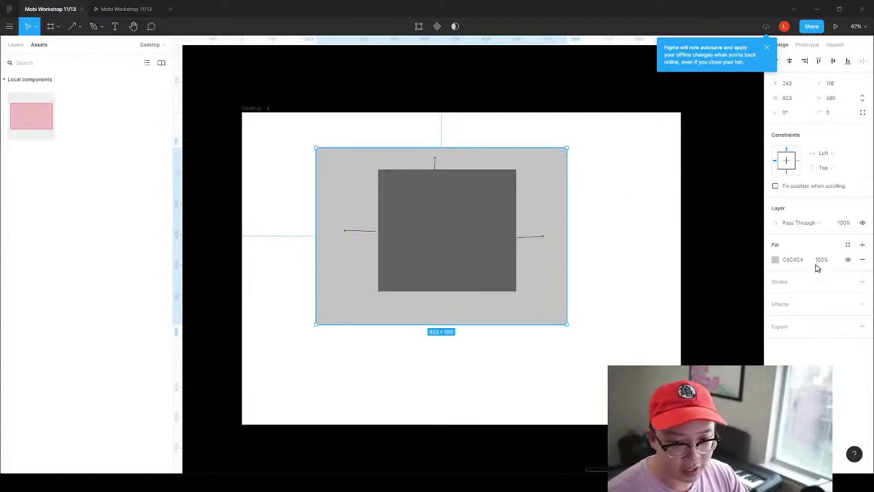
click(775, 259)
click(730, 261)
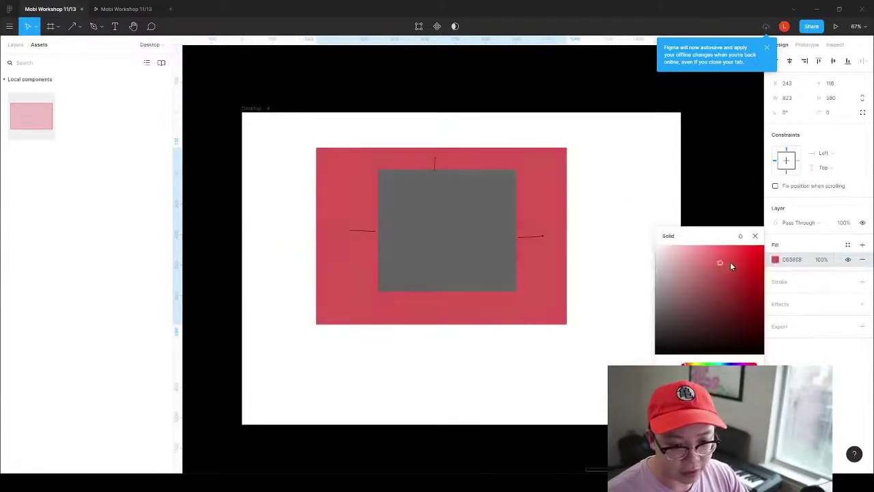
drag(730, 261, 732, 258)
click(599, 180)
Duplicate the dark grey rectangle and enlarge the copy on all sides to about 654 × 457.
click(421, 177)
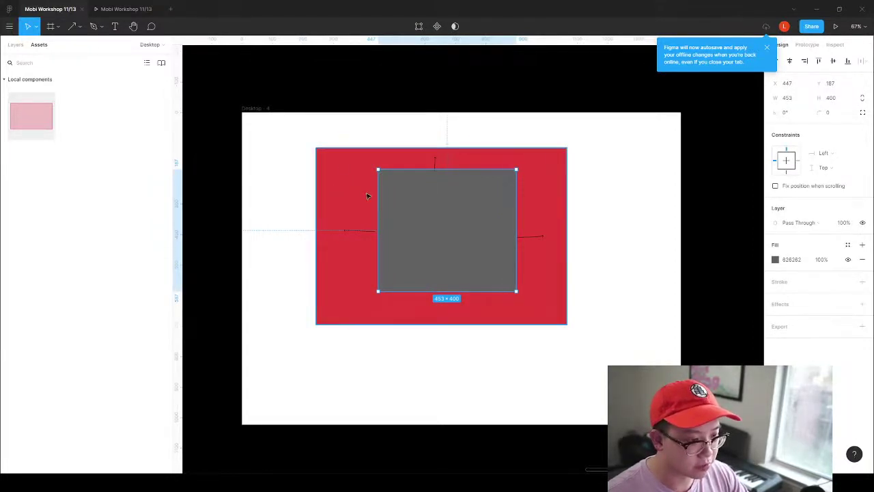
drag(404, 204, 423, 202)
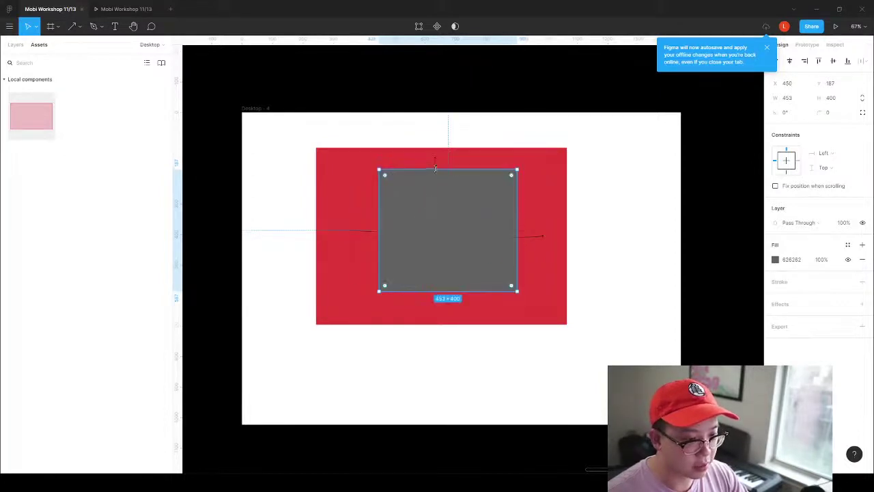
drag(435, 168, 429, 165)
drag(381, 228, 343, 229)
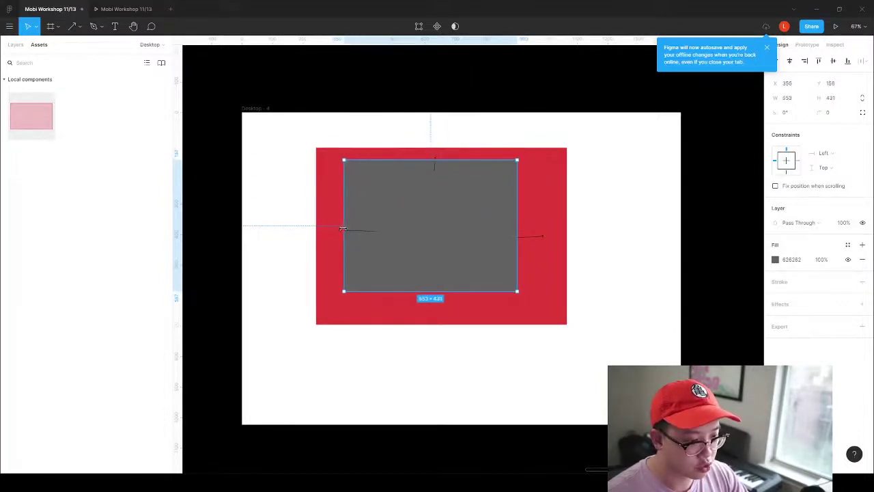
drag(517, 229, 543, 229)
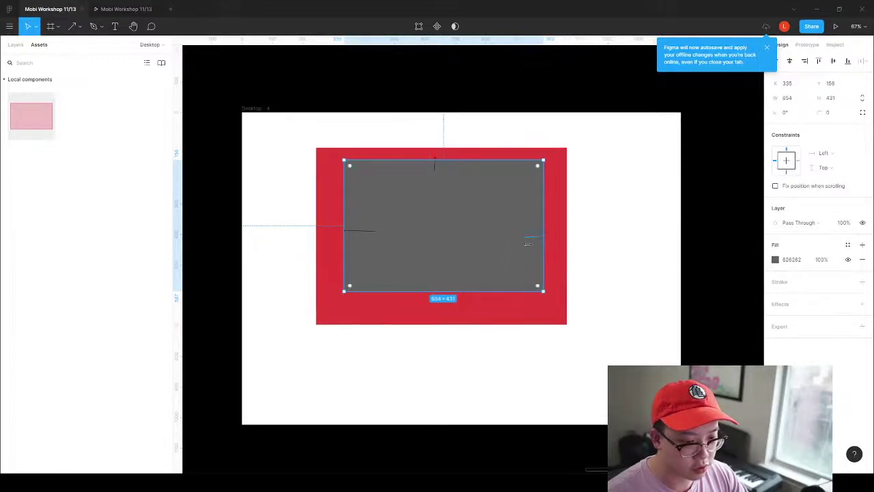
drag(473, 292, 479, 299)
Layer the enlarged copy above the red rectangle but behind the original dark one, and set its fill to light grey D3D3D3.
key(ctrl+z)
key(ctrl+z)
key(ctrl+z)
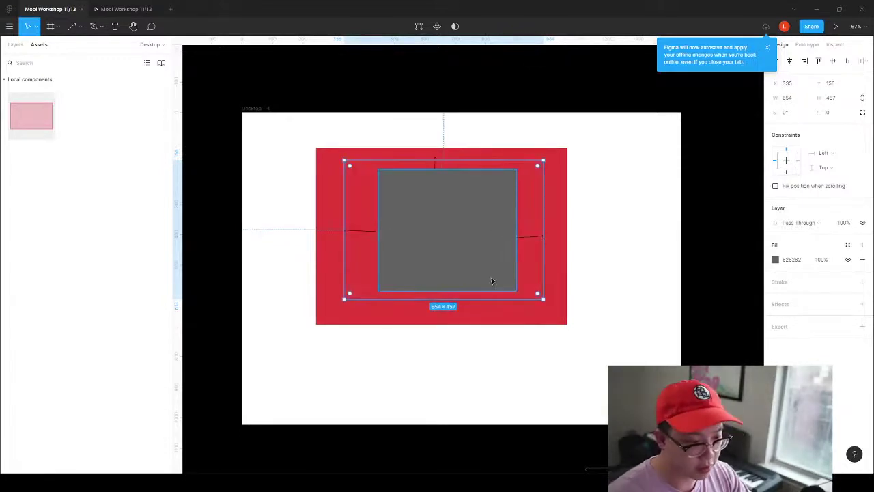
key(ctrl+shift+z)
key(ctrl+shift+z)
key(ctrl+shift+z)
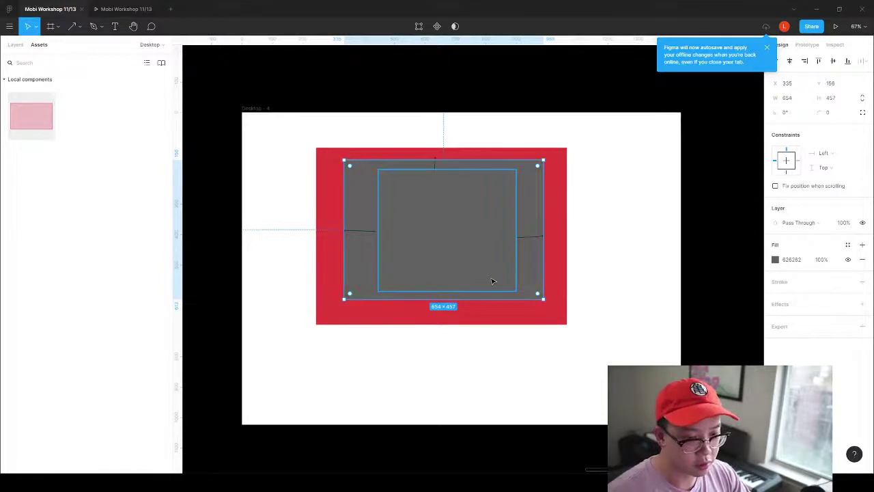
click(775, 259)
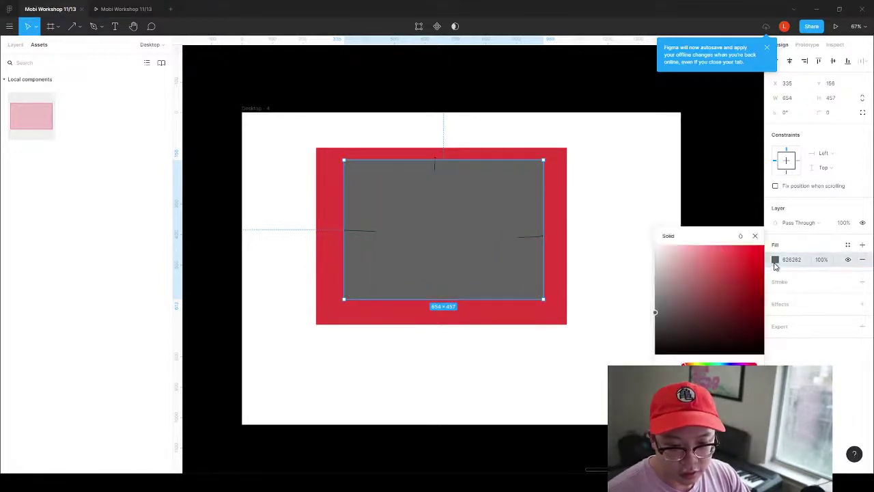
drag(696, 283, 628, 268)
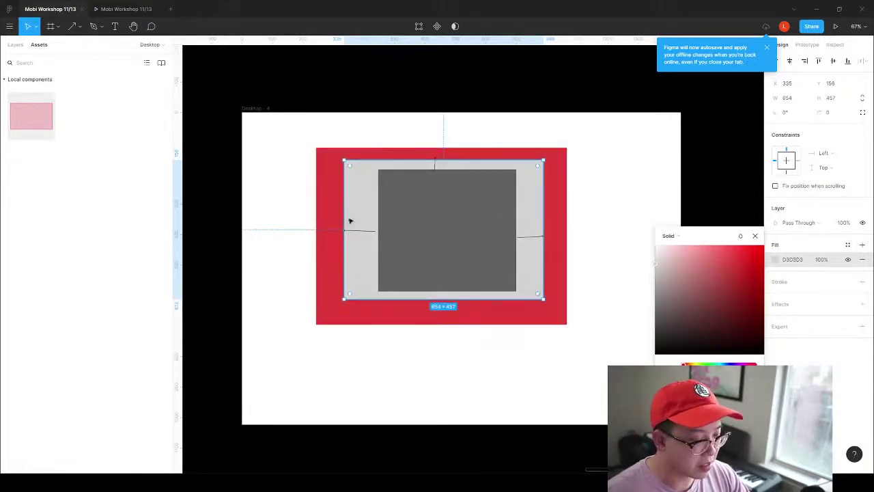
Select the red, light grey and dark rectangles in turn to examine how the boxes nest with spacing between them.
click(333, 213)
click(368, 201)
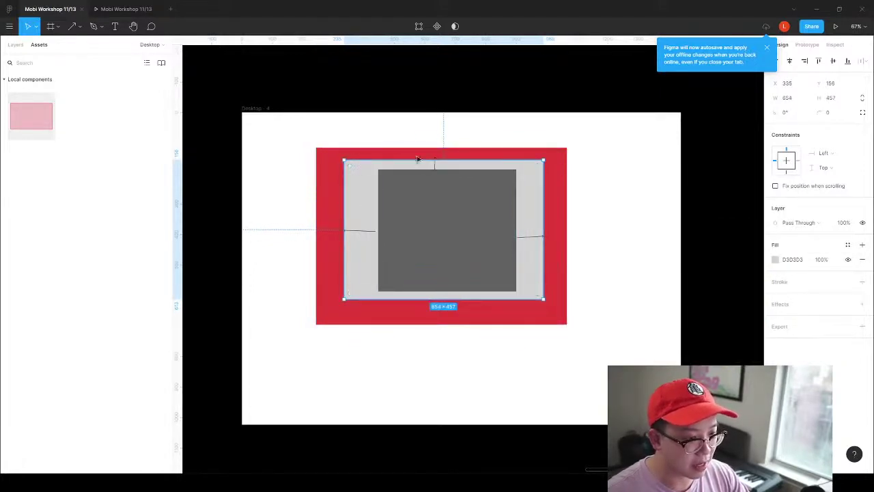
click(418, 194)
click(476, 151)
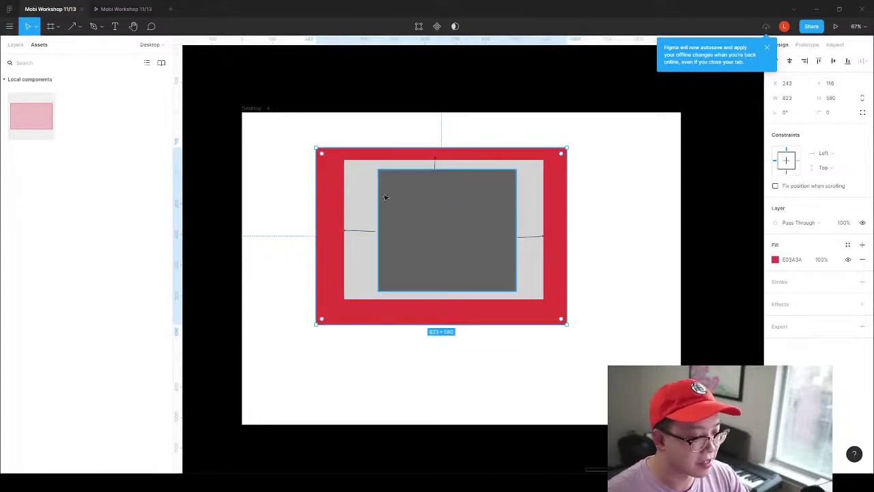
click(398, 178)
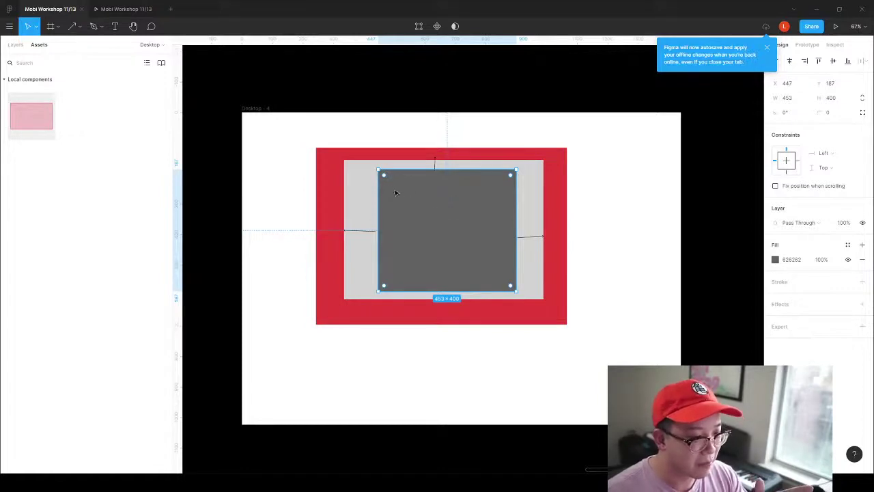
click(342, 185)
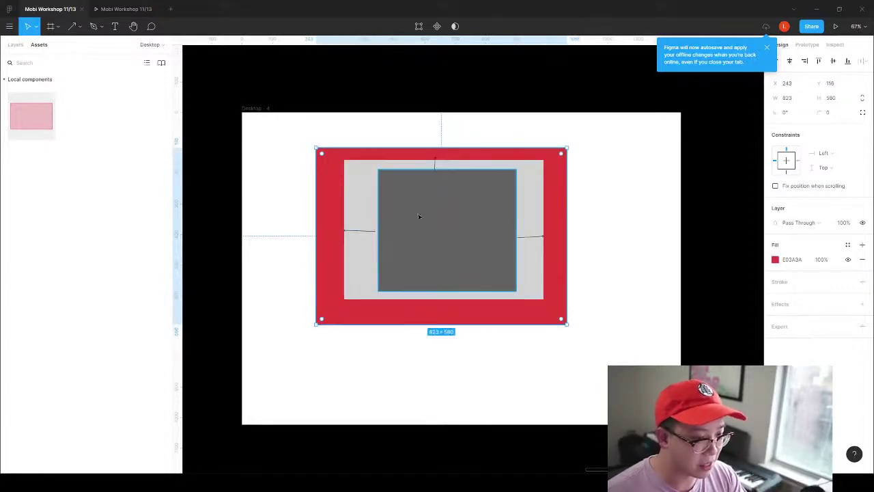
Remove the light grey rectangle between the red and dark ones.
click(361, 217)
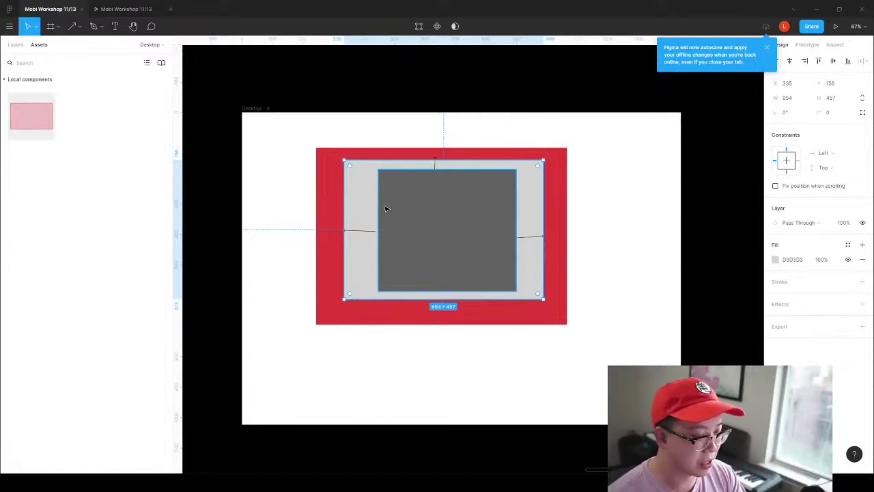
click(318, 160)
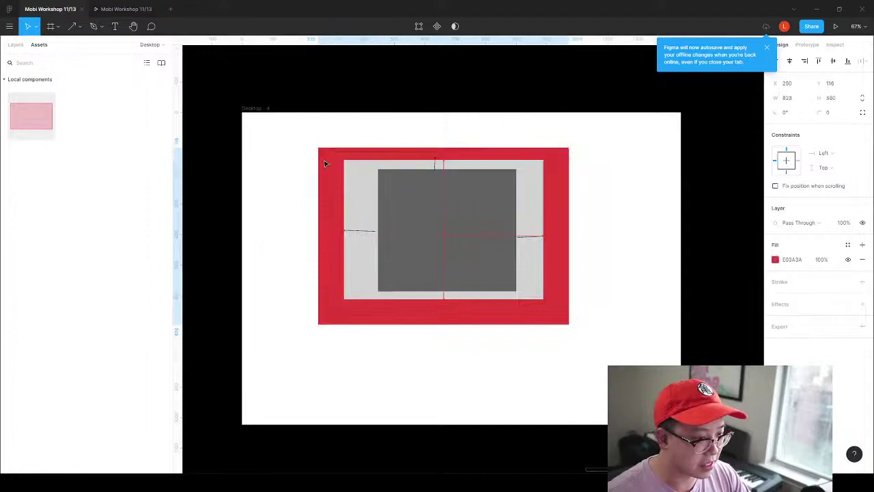
click(361, 176)
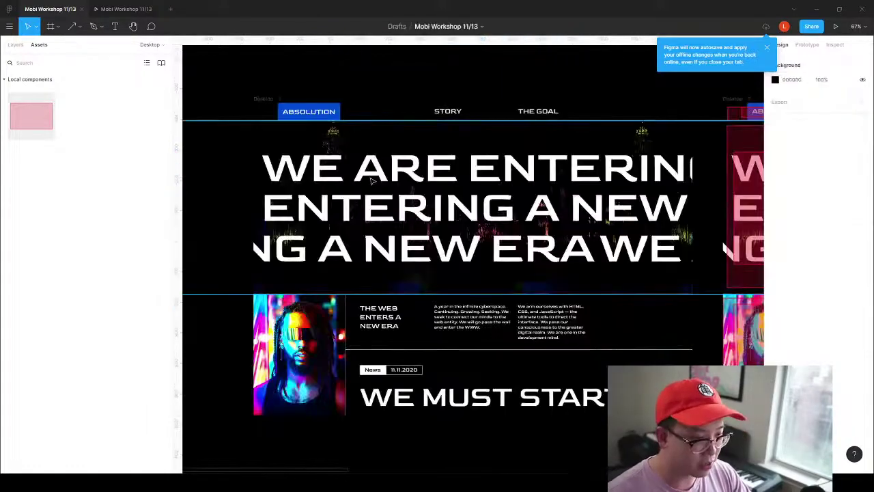
Delete the arrows and both remaining rectangles so Desktop - 4 is empty.
scroll(467, 147, right, 10)
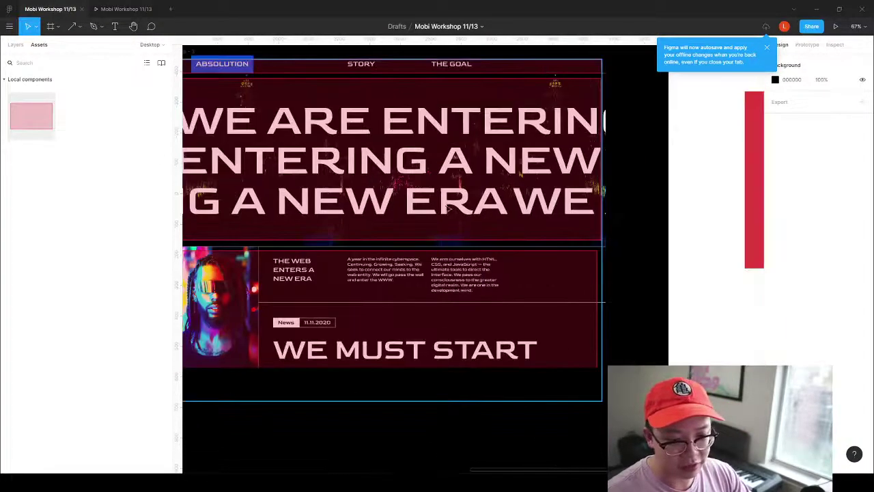
scroll(586, 190, down, 5)
scroll(586, 190, right, 5)
scroll(291, 203, up, 5)
scroll(291, 202, left, 5)
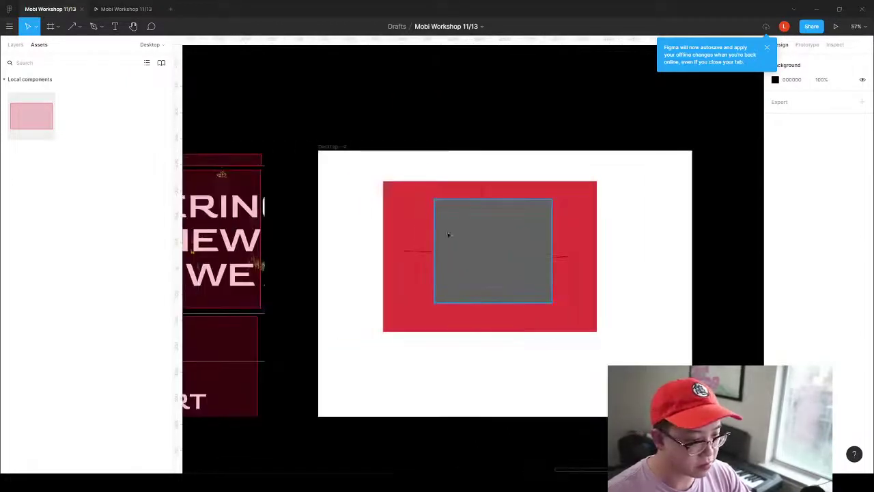
scroll(446, 237, up, 3)
scroll(491, 146, right, 2)
click(376, 274)
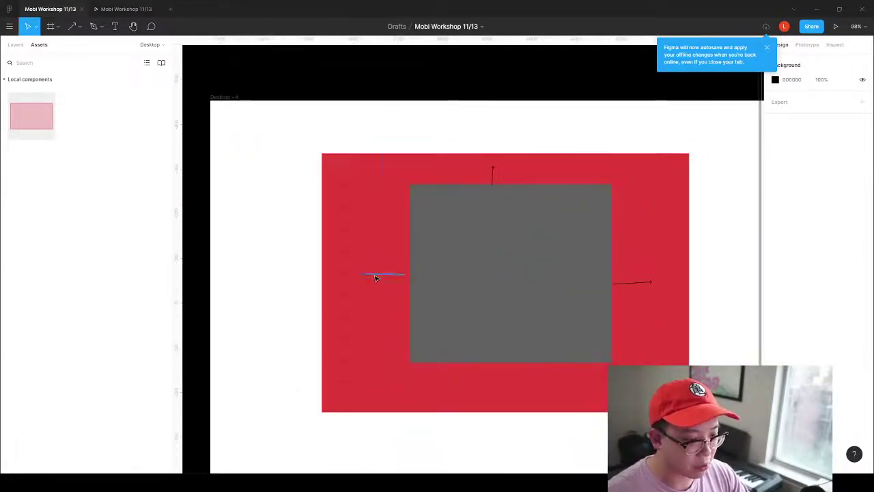
click(493, 172)
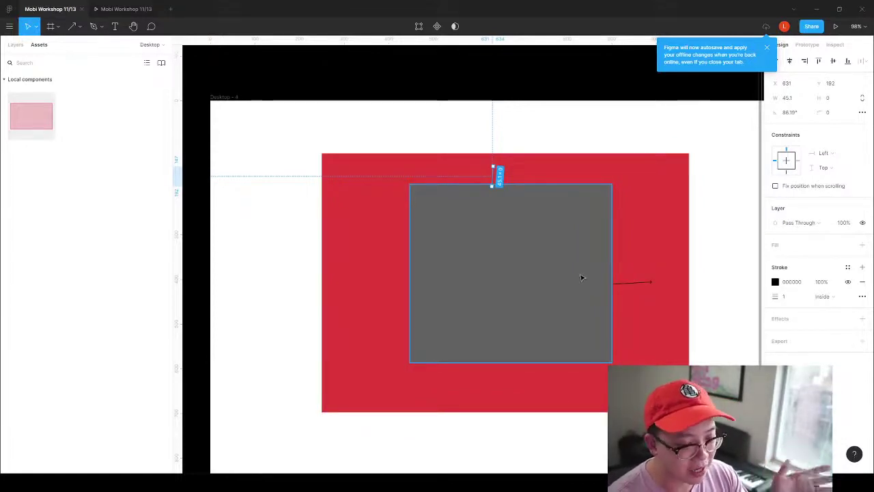
key(Escape)
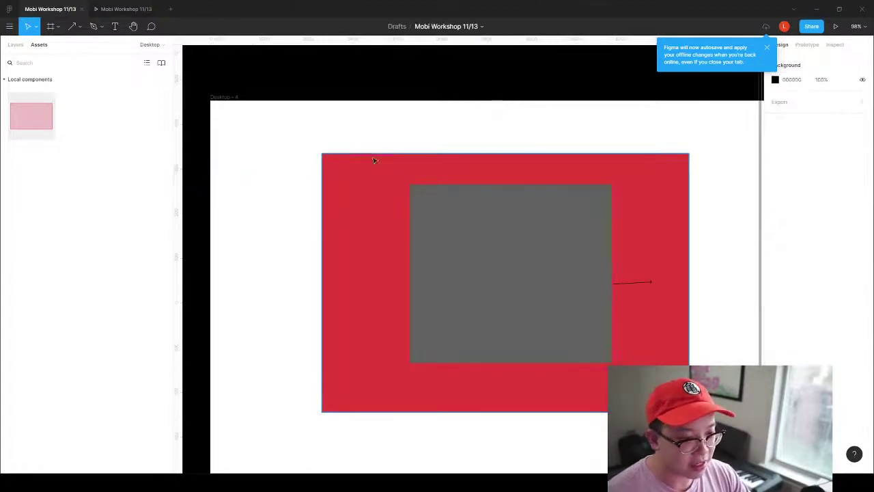
drag(311, 107, 606, 430)
key(Delete)
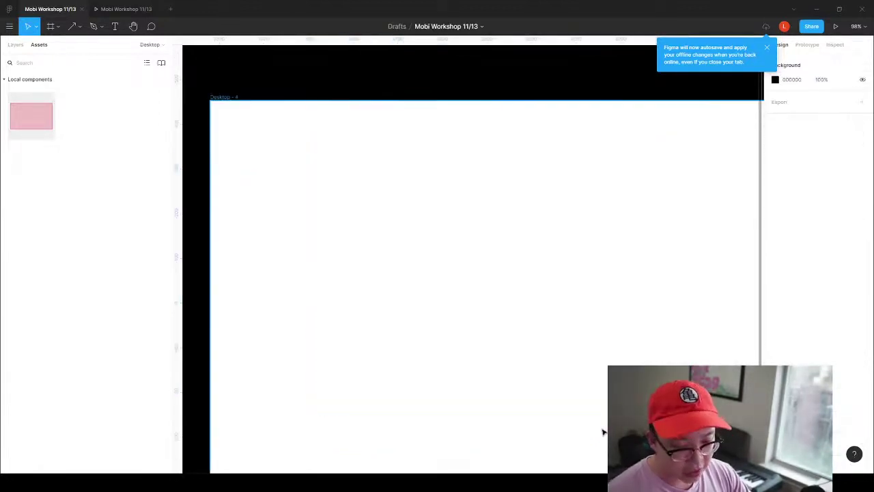
Place two highlight component boxes, each stretched to nearly the frame's full width, one below the other in Desktop - 4.
drag(11, 113, 352, 182)
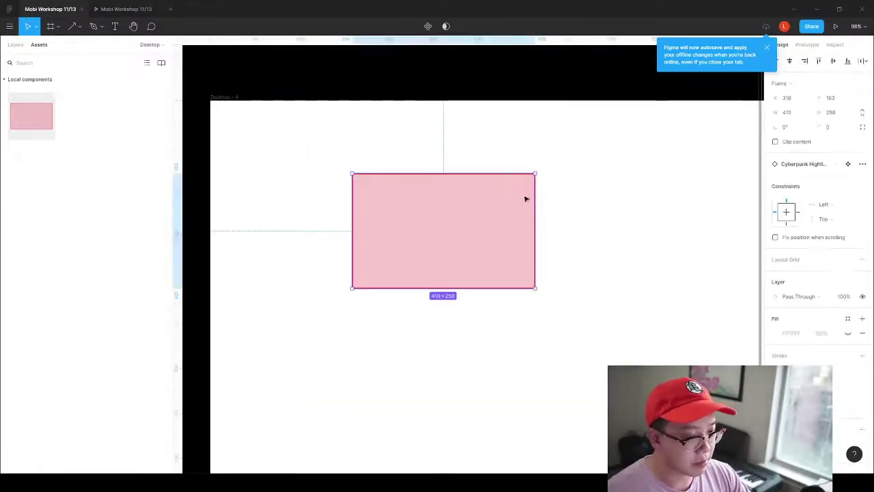
scroll(577, 244, down, 3)
scroll(577, 245, right, 5)
drag(328, 214, 276, 168)
drag(320, 196, 566, 205)
drag(468, 220, 462, 326)
click(253, 99)
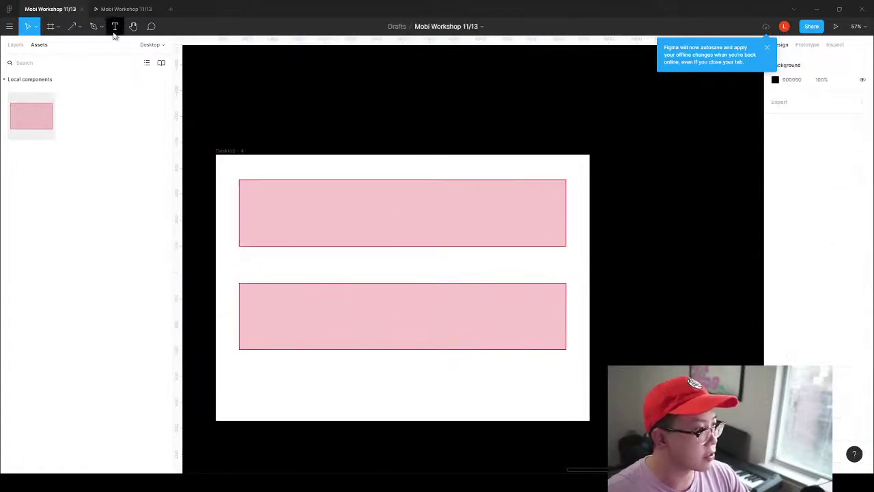
click(94, 25)
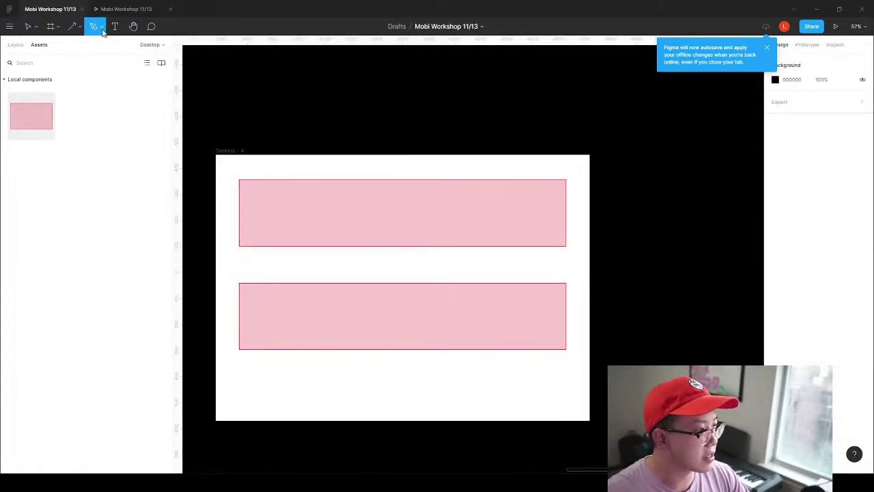
click(221, 206)
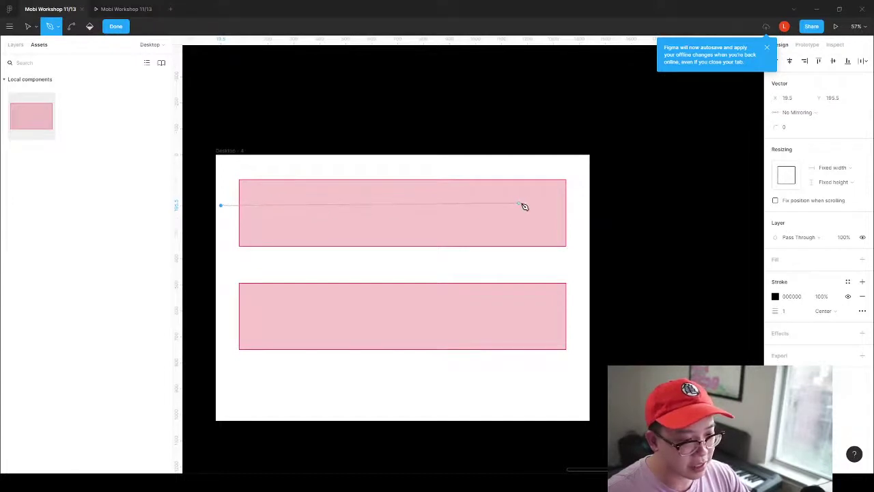
drag(571, 205, 480, 242)
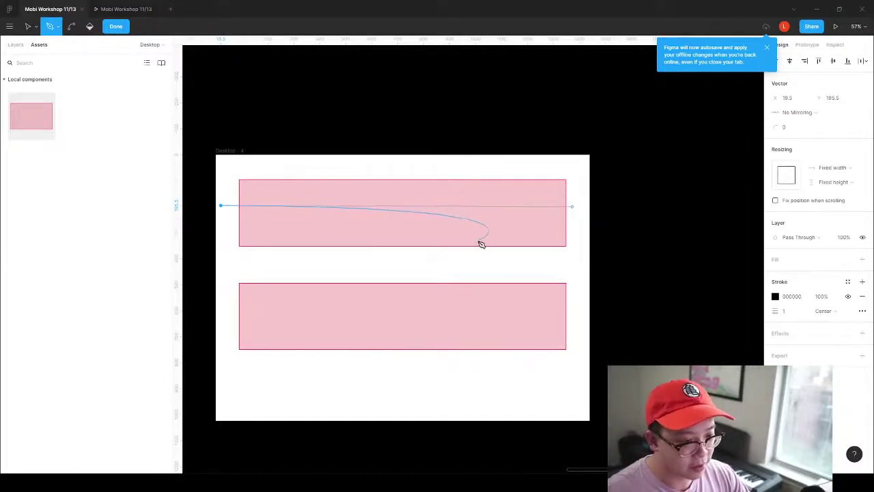
key(ctrl+z)
Draw a zigzag reading-order line with the Pen tool across the upper box, diagonally to the lower box's left end, and back and forth below.
click(224, 204)
click(573, 205)
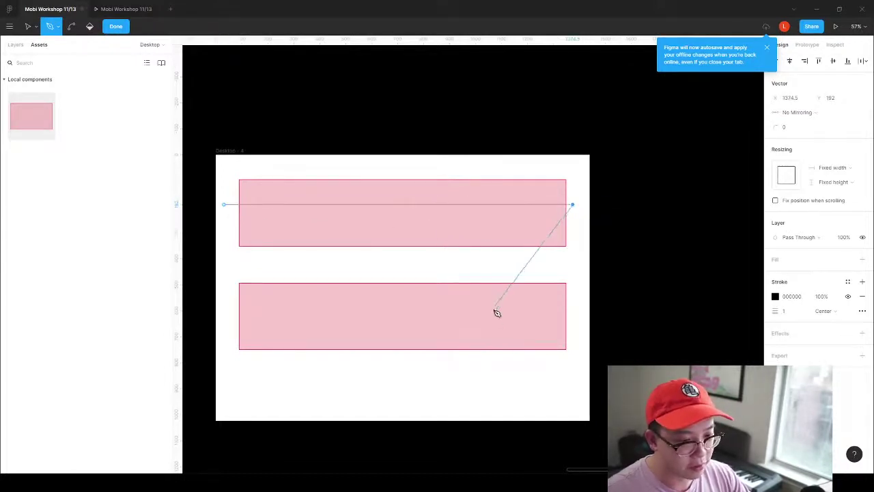
click(250, 326)
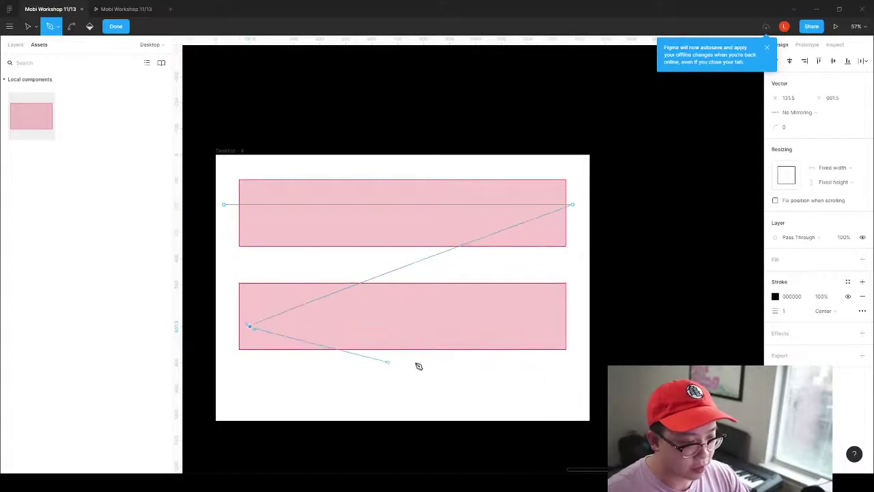
click(537, 399)
click(268, 455)
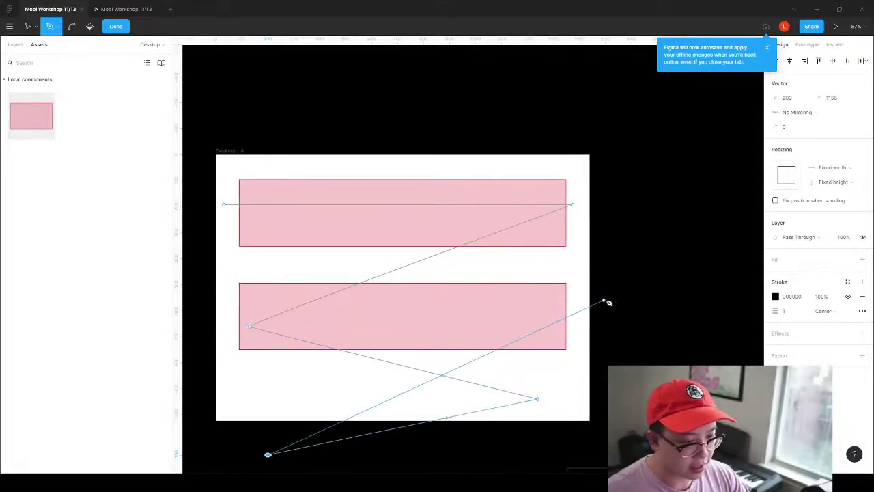
key(Escape)
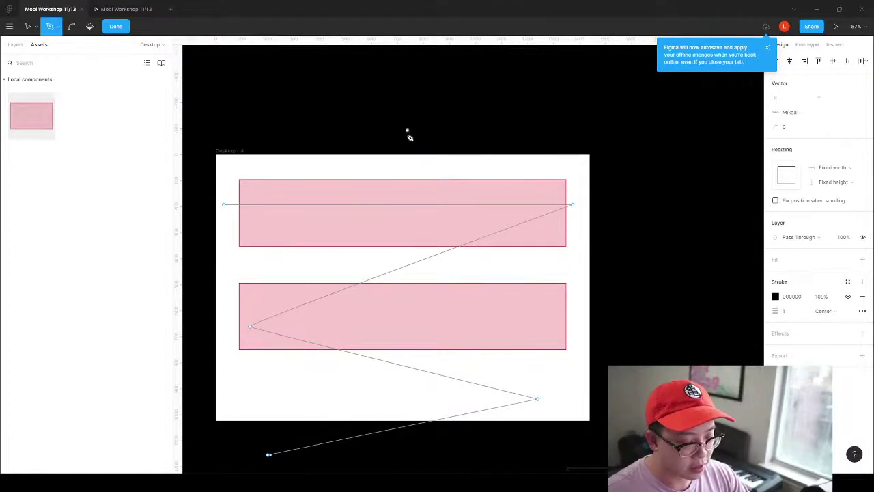
key(v)
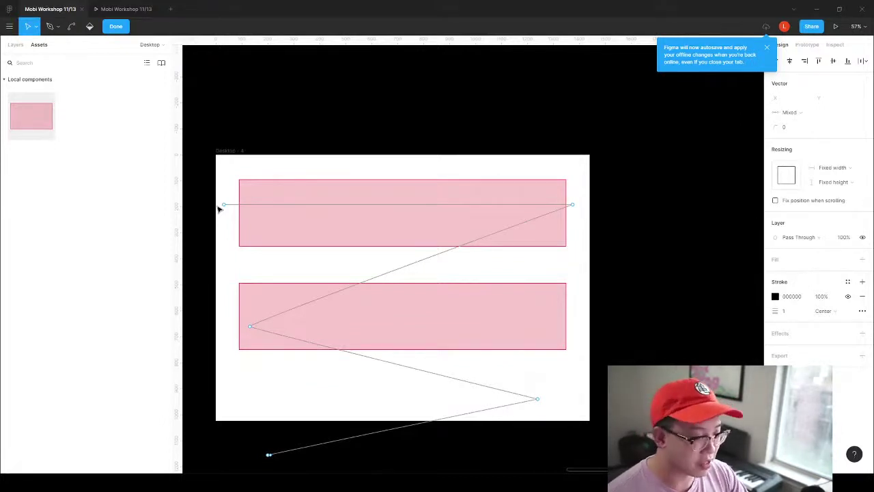
Clear Desktop - 4 by deleting both highlight boxes and the zigzag line.
drag(30, 114, 565, 138)
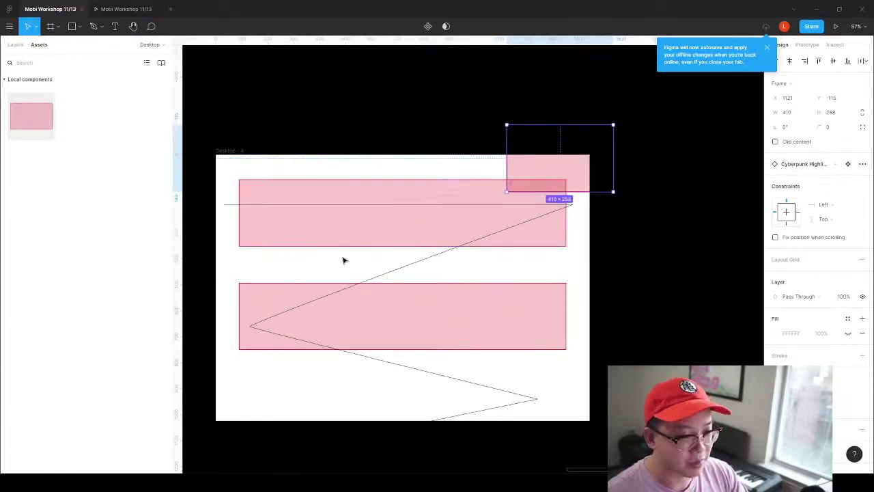
key(Delete)
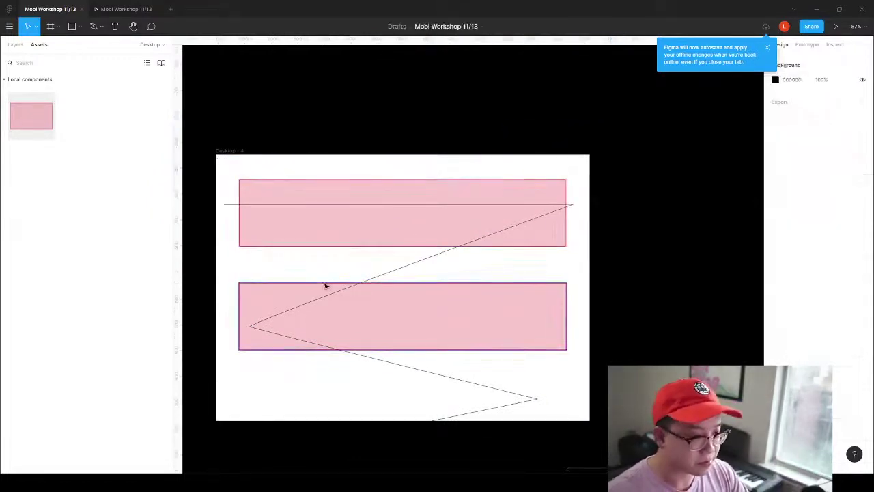
drag(218, 146, 567, 376)
key(Delete)
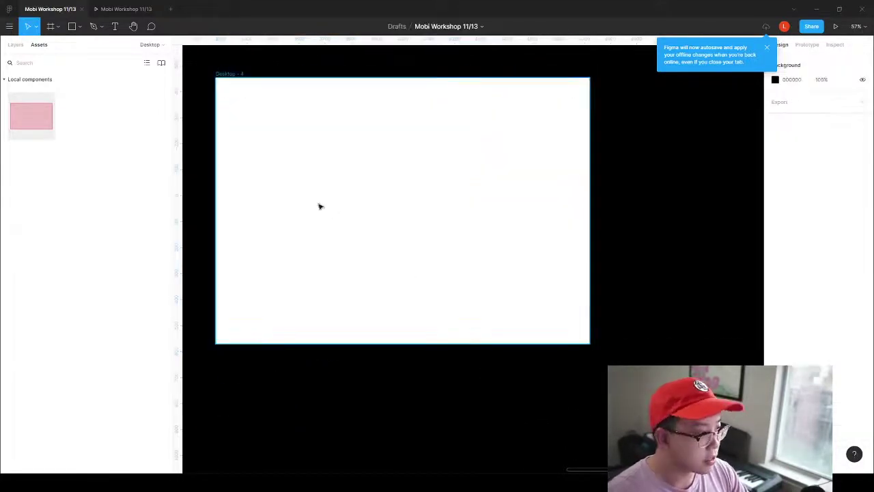
Place two stacked highlight component boxes 1393 wide in Desktop - 4 and stretch the upper one to a height of 561.
scroll(354, 140, left, 2)
drag(30, 116, 311, 134)
drag(385, 158, 638, 147)
drag(449, 174, 448, 298)
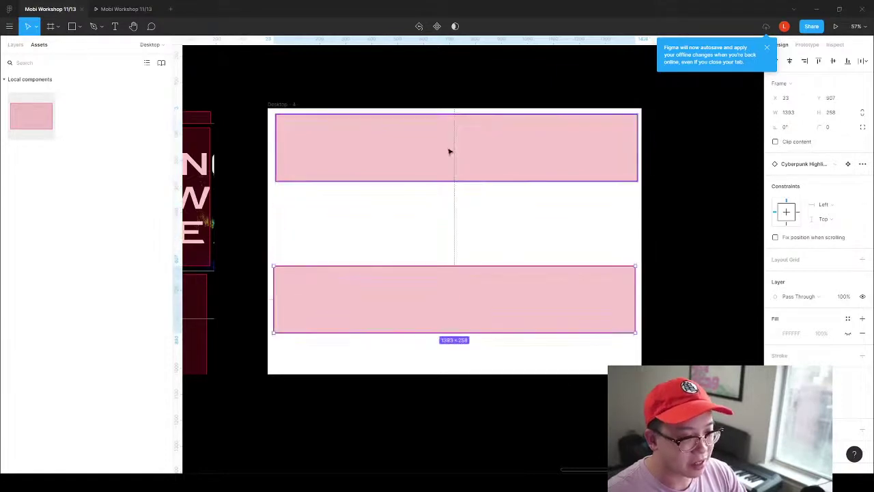
click(449, 150)
drag(449, 180, 455, 260)
Place a highlight component inside the upper box near its left end and stretch it to 410 × 506.
scroll(377, 296, left, 15)
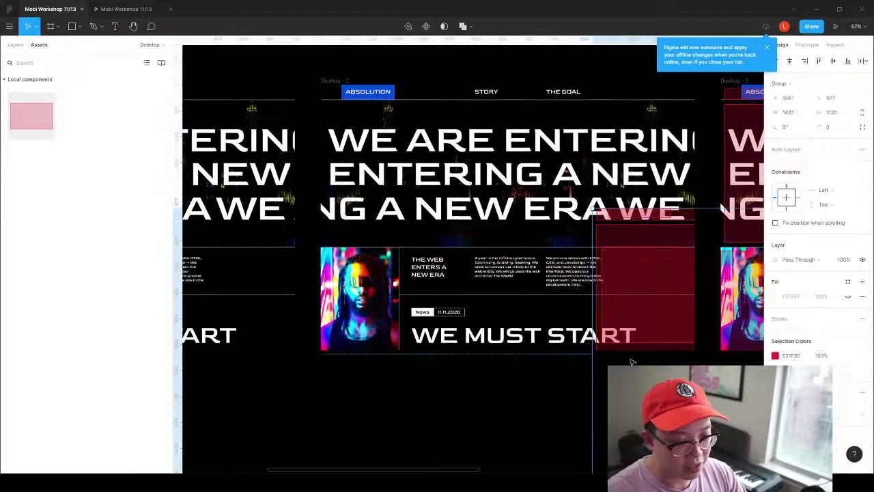
click(599, 396)
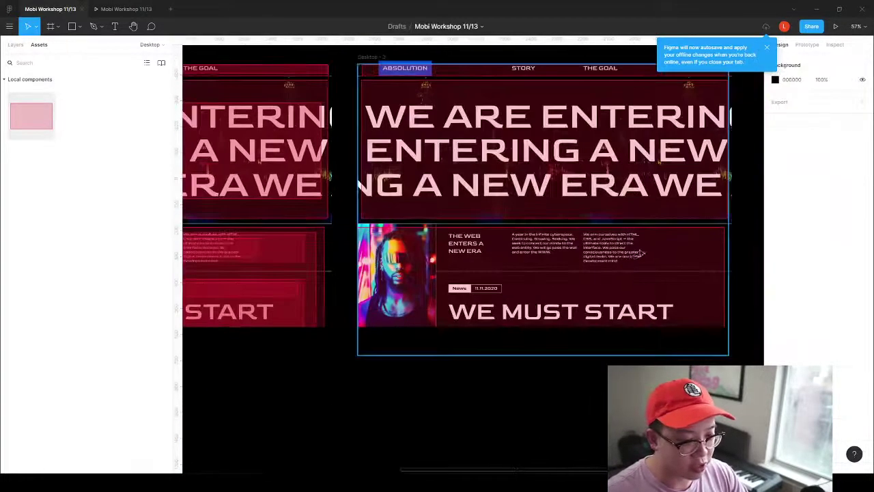
scroll(601, 228, right, 15)
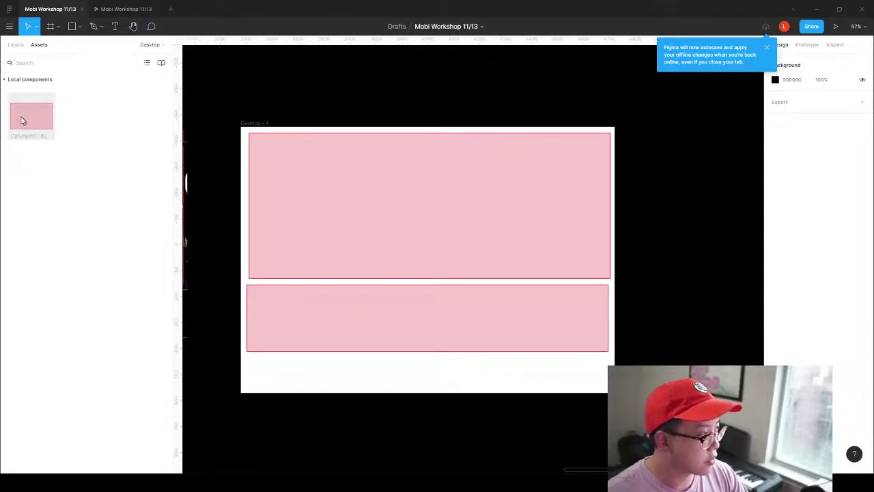
drag(22, 121, 306, 180)
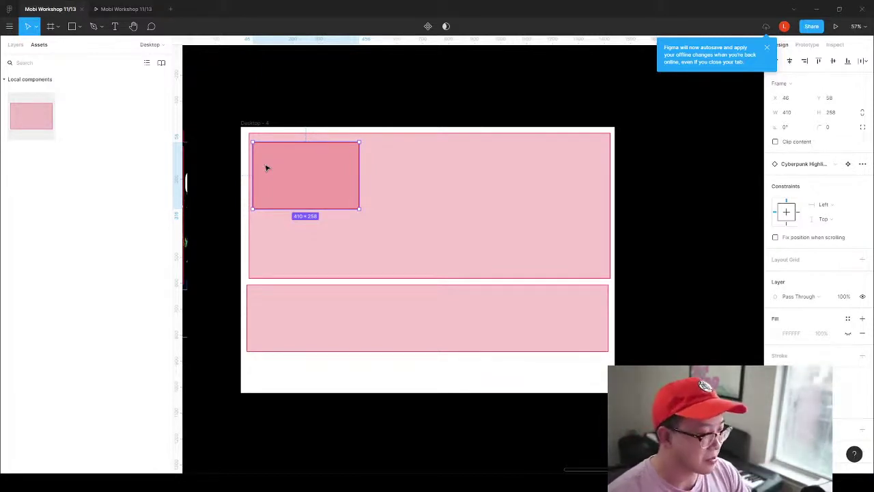
drag(273, 171, 295, 159)
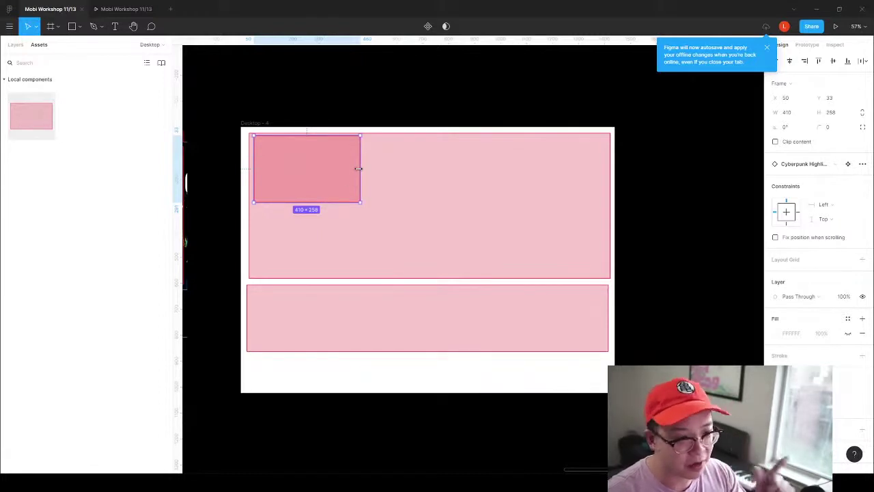
drag(330, 178, 322, 271)
Examine how the highlighted boxes nest over the hero, image and text sections in Desktop - 2 and Desktop - 3 compared with Desktop - 4.
scroll(319, 215, left, 15)
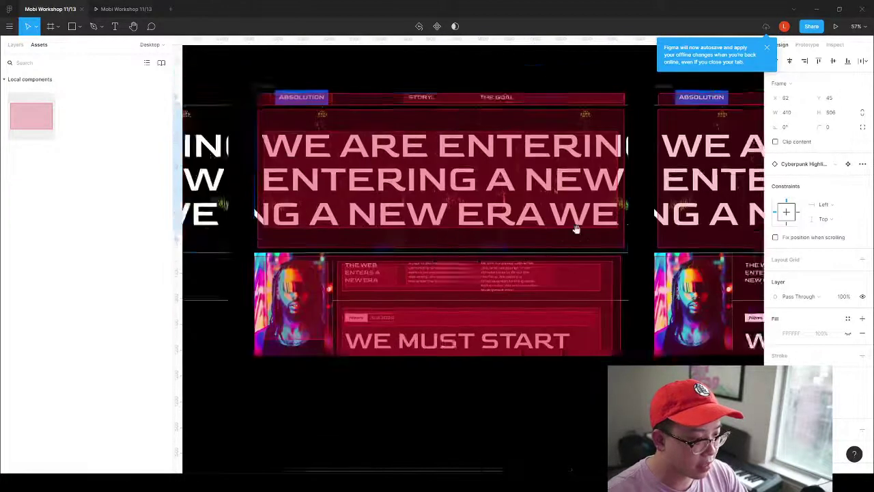
scroll(530, 209, up, 3)
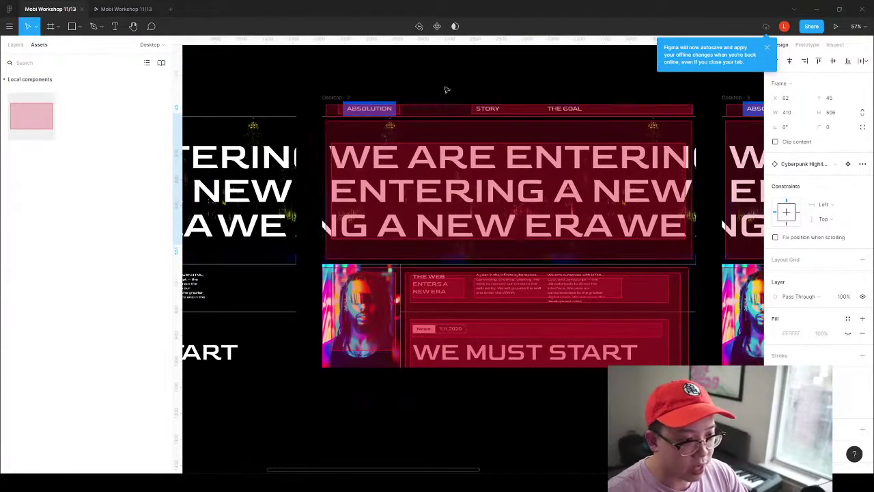
scroll(445, 88, right, 5)
scroll(445, 88, up, 3)
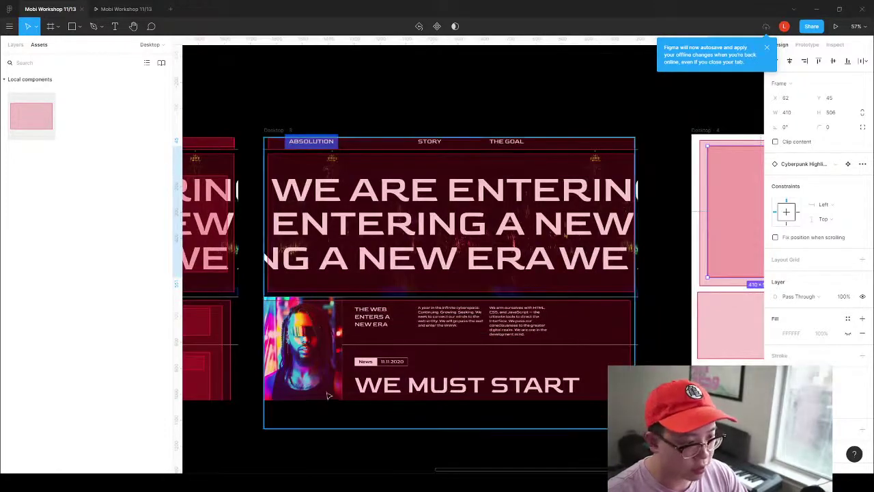
scroll(373, 346, left, 10)
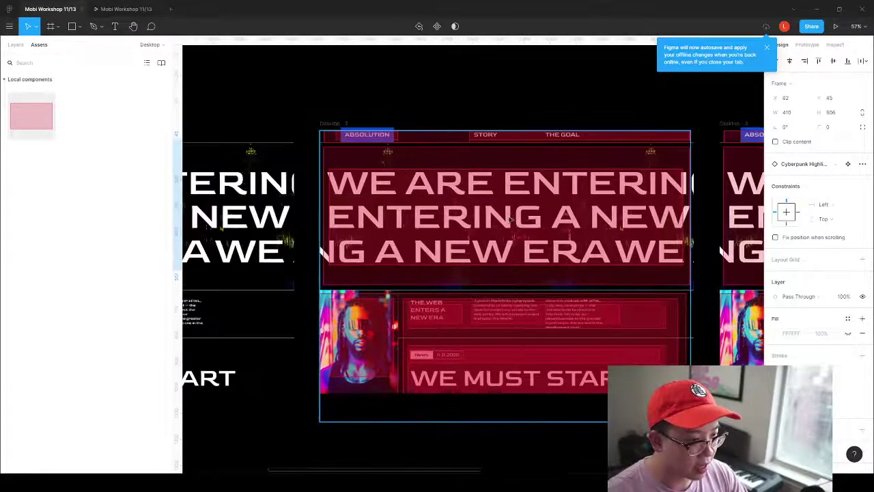
scroll(510, 217, right, 2)
scroll(509, 217, down, 1)
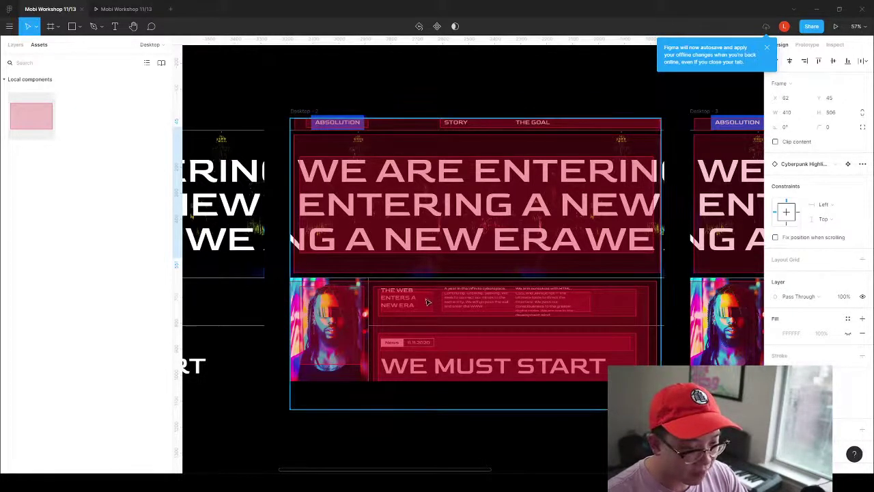
scroll(635, 344, down, 2)
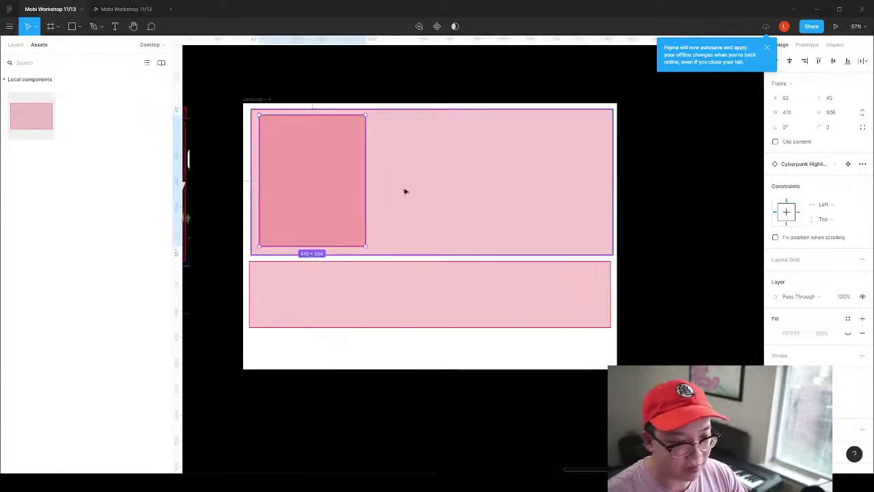
scroll(404, 191, left, 2)
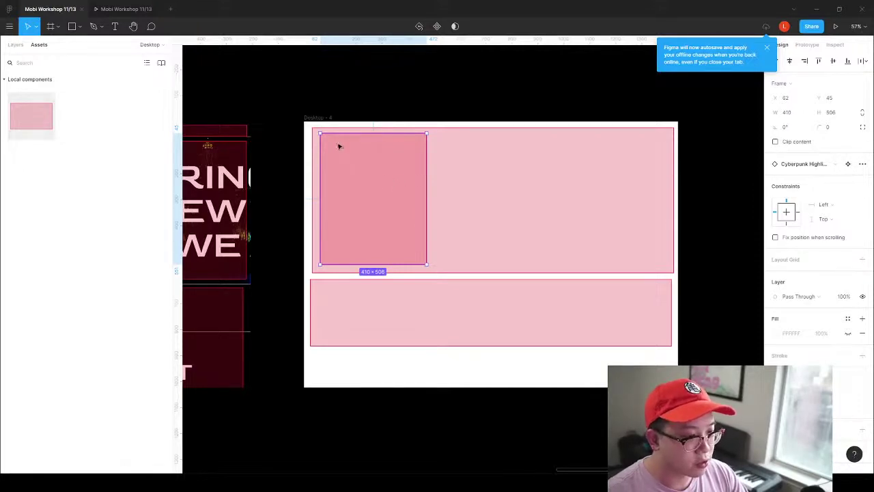
scroll(348, 164, left, 1)
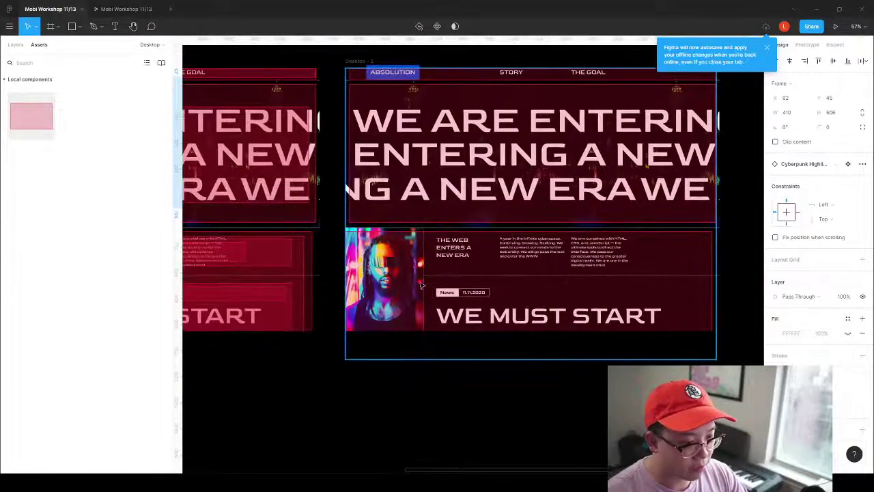
key(space)
scroll(533, 204, right, 1)
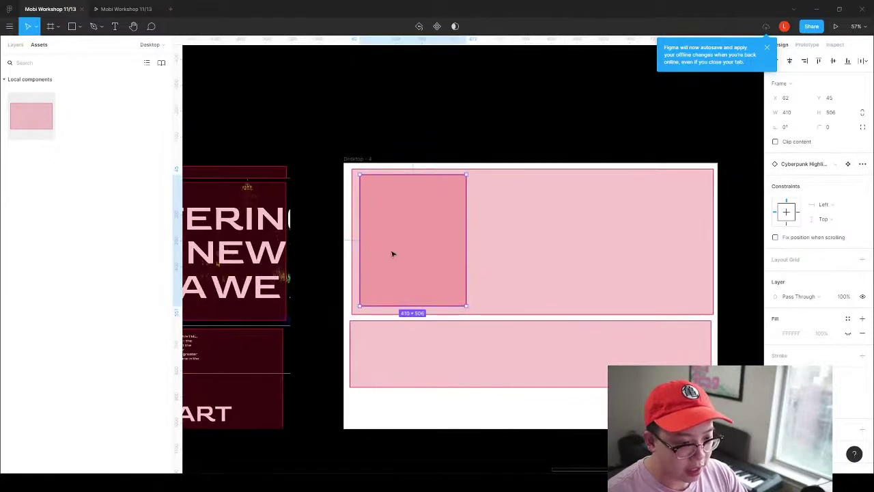
Duplicate the 410 × 506 inner box beside itself and delete the lower full-width box.
drag(392, 251, 552, 236)
click(637, 277)
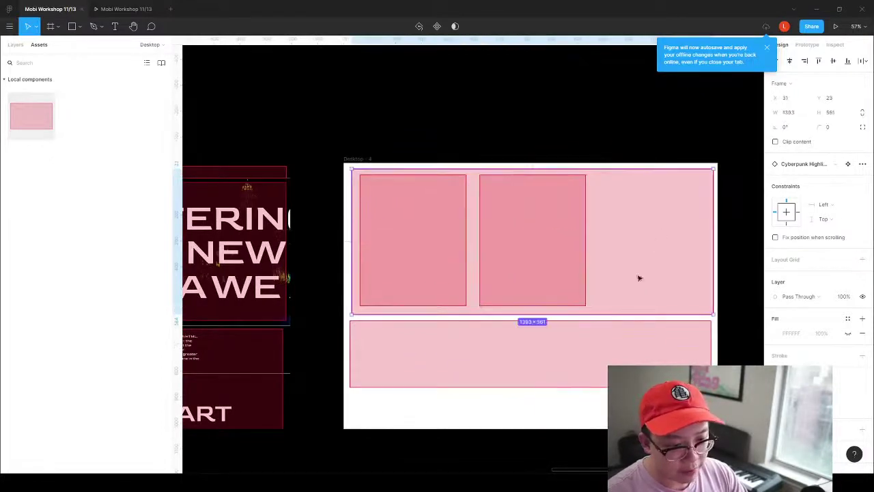
click(578, 381)
key(Delete)
Extend the outer box nearly to the frame's bottom and place the second inner box below the first, resized to 1292 × 348.
click(631, 247)
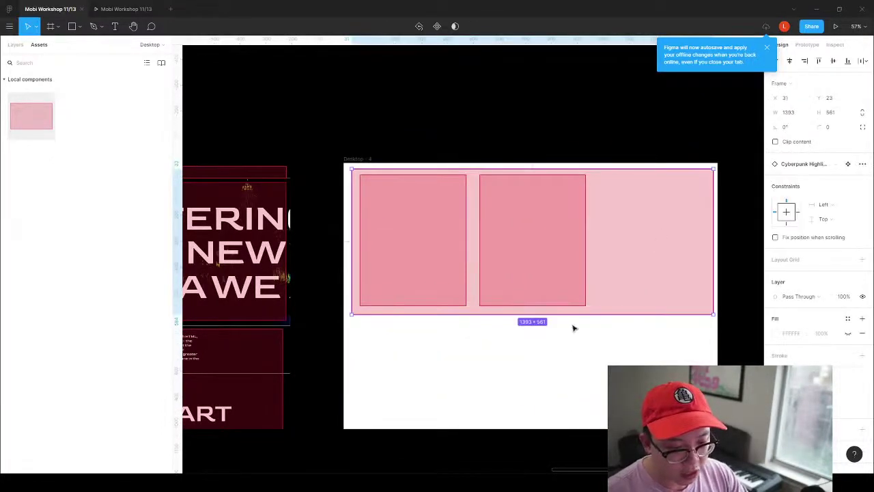
drag(586, 313, 581, 412)
click(526, 216)
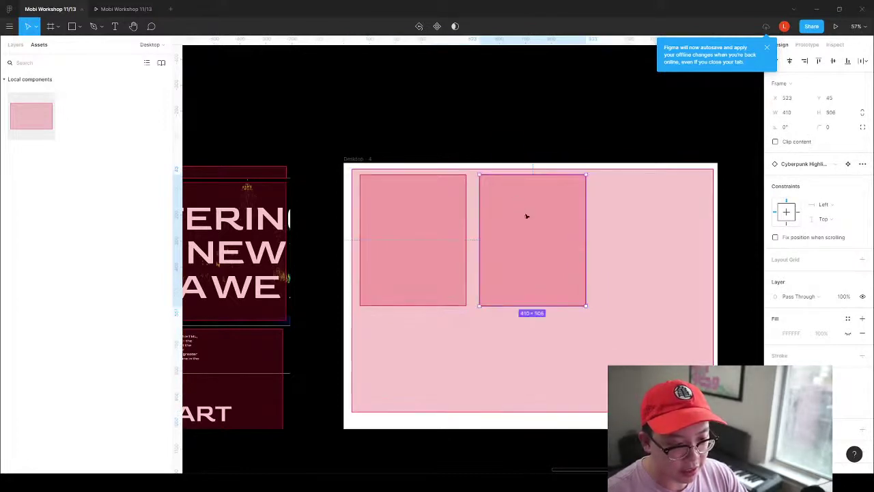
drag(552, 176, 566, 256)
drag(545, 290, 696, 343)
drag(639, 363, 615, 400)
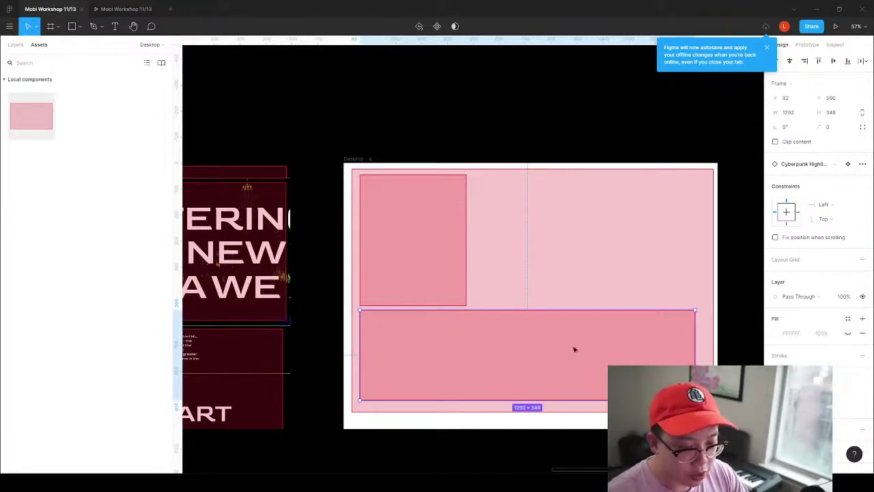
Narrow the lower inner box to 324 and move it beside the first, shortening the outer box to end just below the first inner box.
drag(695, 341, 403, 342)
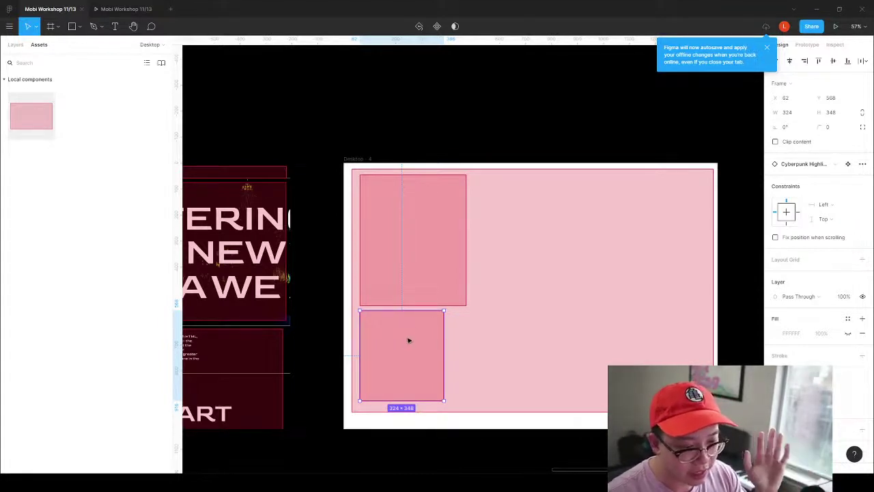
drag(407, 340, 527, 205)
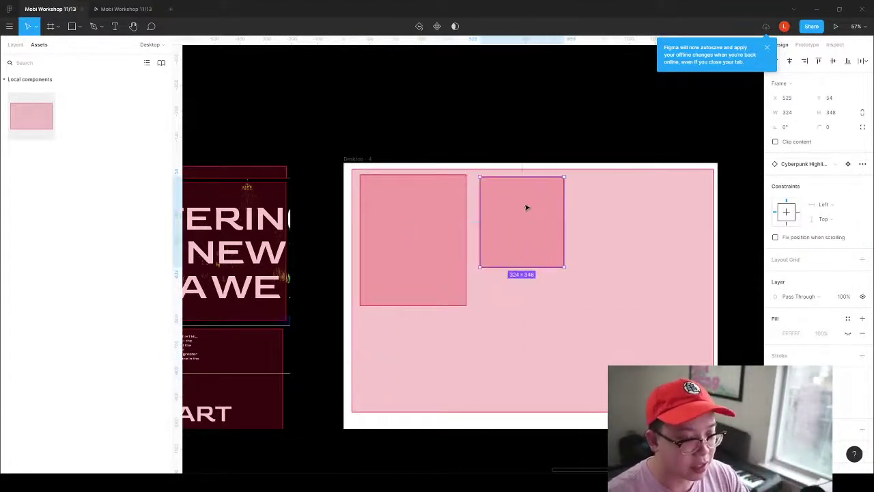
click(489, 407)
drag(493, 410, 525, 313)
Align the second inner box with the first and stretch it to 891 × 506 to fill the rest of the outer box.
drag(533, 203, 525, 226)
drag(527, 267, 533, 306)
drag(560, 230, 533, 230)
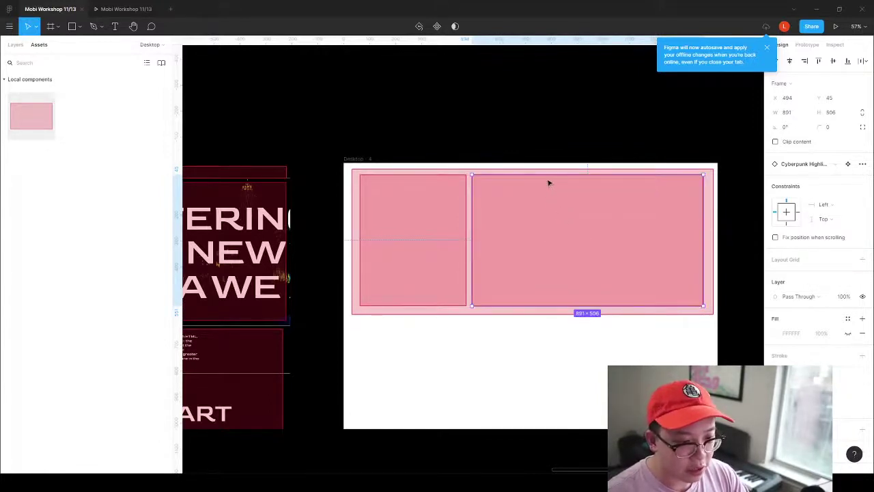
Place an 809 × 147 box in the upper part of the wide 891 × 506 box, with a copy of it below.
scroll(548, 182, left, 5)
scroll(582, 191, right, 6)
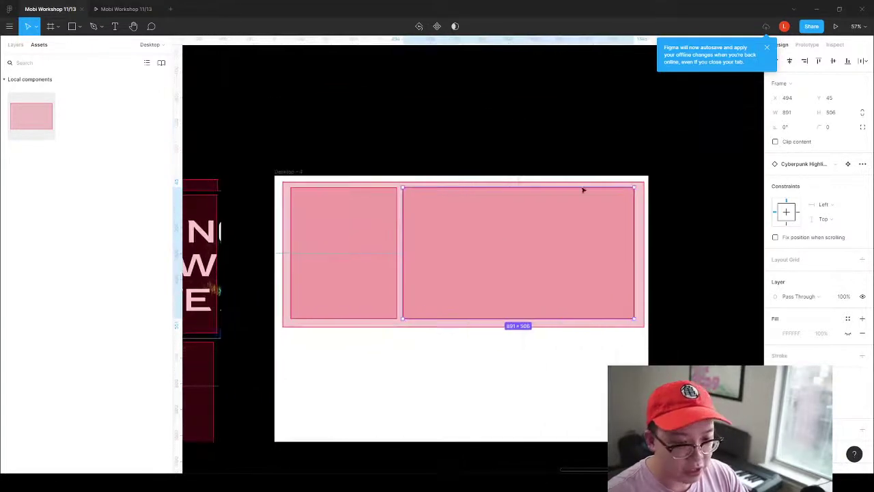
drag(552, 206, 553, 225)
drag(524, 322, 524, 234)
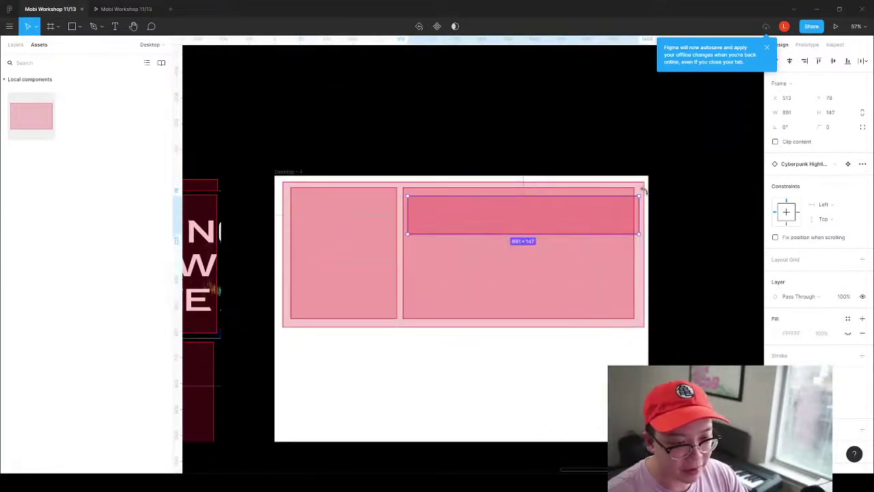
drag(638, 201, 615, 201)
drag(554, 214, 520, 284)
drag(512, 217, 514, 226)
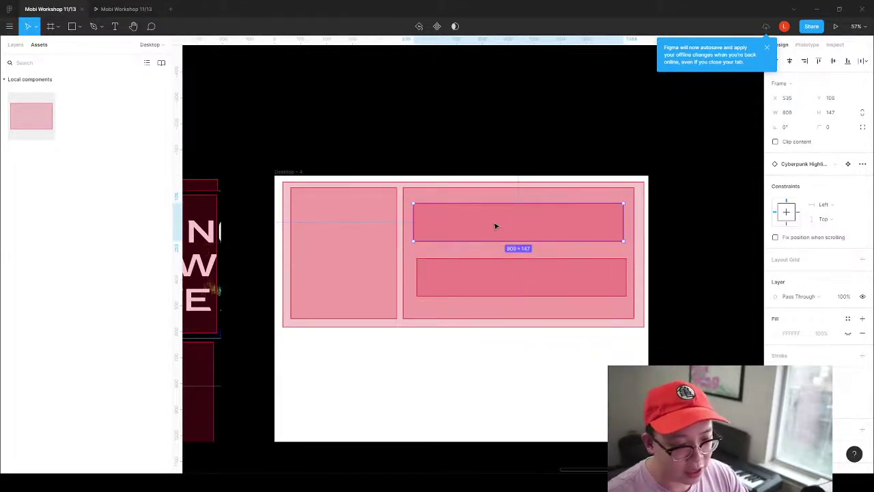
Nest three side-by-side boxes in the upper 147-high row, making the first 373 wide and the second 209 wide, following the page design.
scroll(496, 226, left, 10)
scroll(496, 226, down, 3)
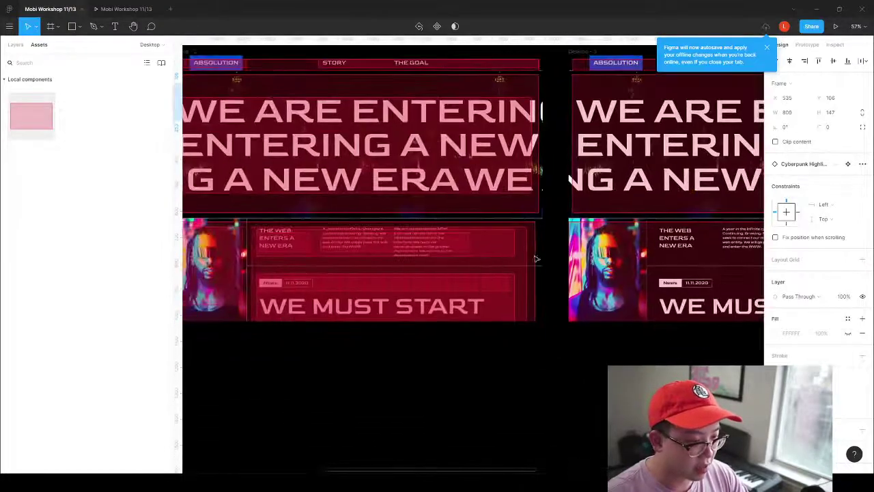
scroll(423, 280, left, 3)
scroll(474, 267, up, 2)
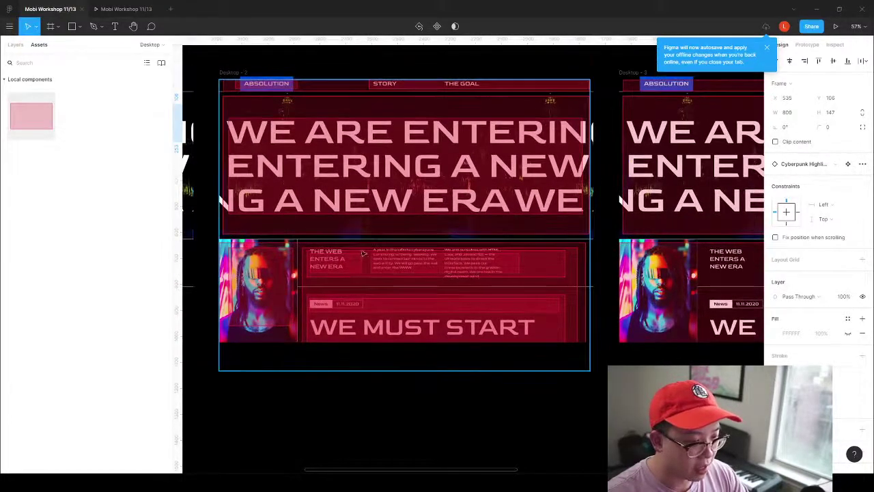
scroll(663, 228, left, 10)
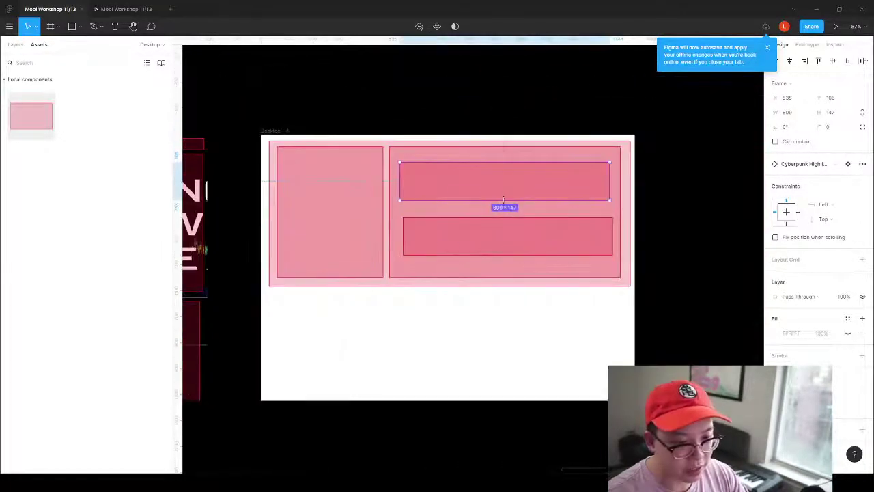
drag(577, 187, 552, 185)
drag(610, 184, 535, 184)
scroll(464, 307, left, 5)
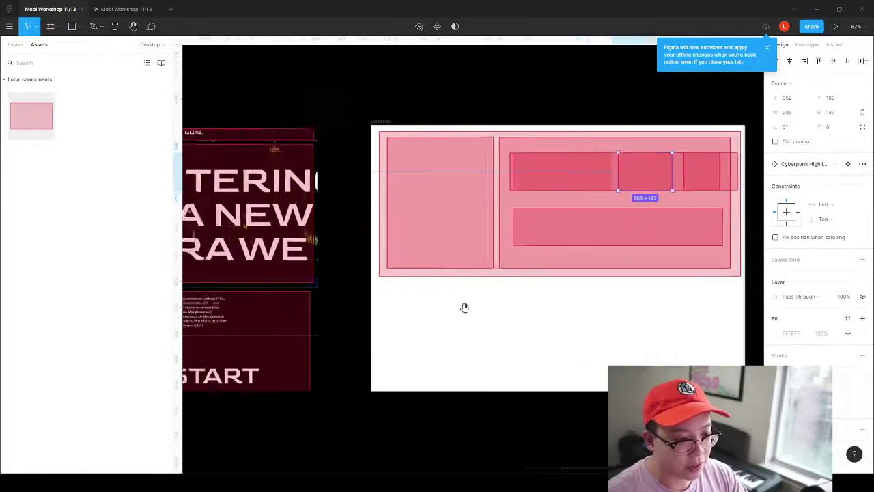
Compare the nested boxes in Desktop - 4 with the red-highlighted page design in the neighbouring frame.
scroll(553, 247, up, 2)
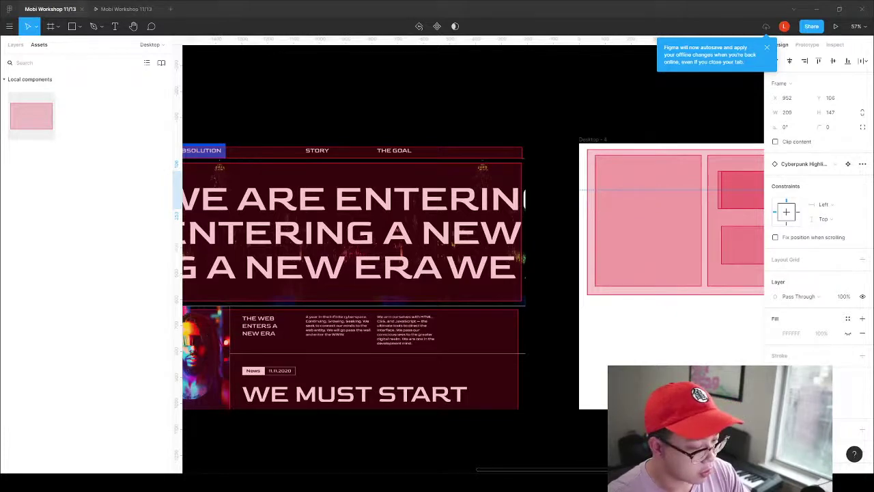
click(540, 109)
drag(540, 109, 240, 173)
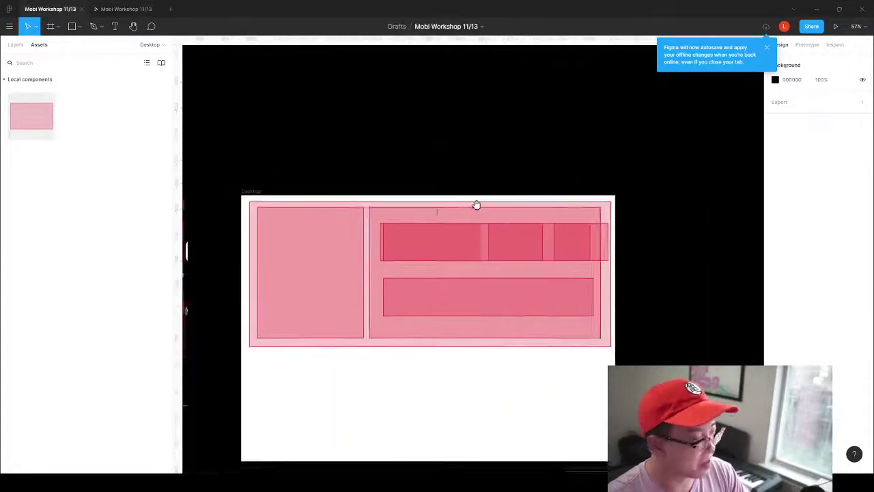
drag(476, 204, 433, 182)
drag(493, 327, 230, 113)
click(310, 112)
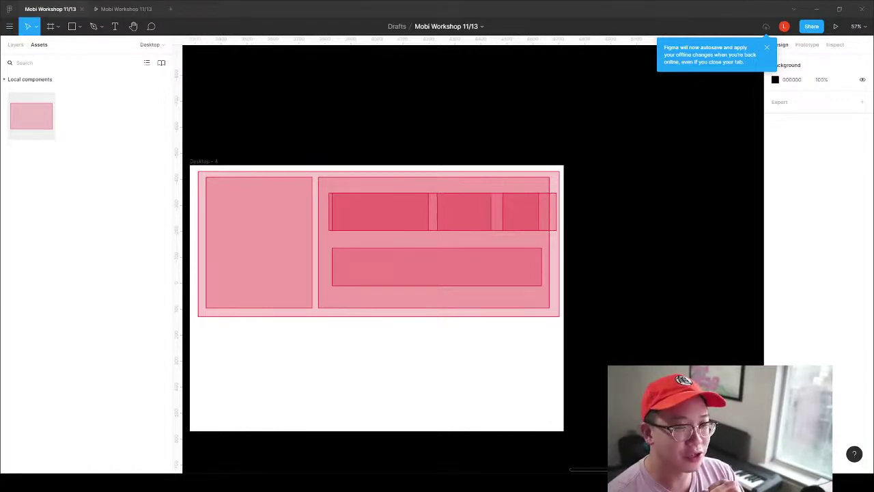
scroll(511, 111, left, 5)
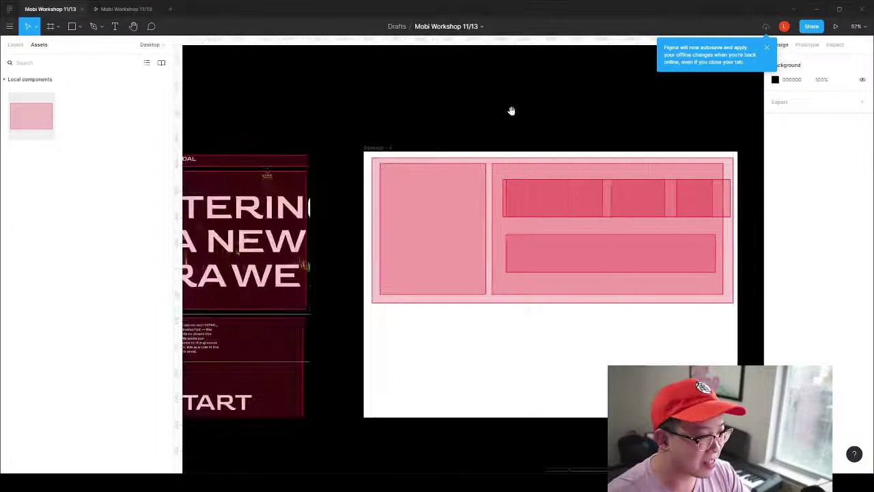
Show the layer list, select the 373 × 147 box and the Hero Section in Desktop - 1 for inspection, and collapse the section's layers.
click(16, 44)
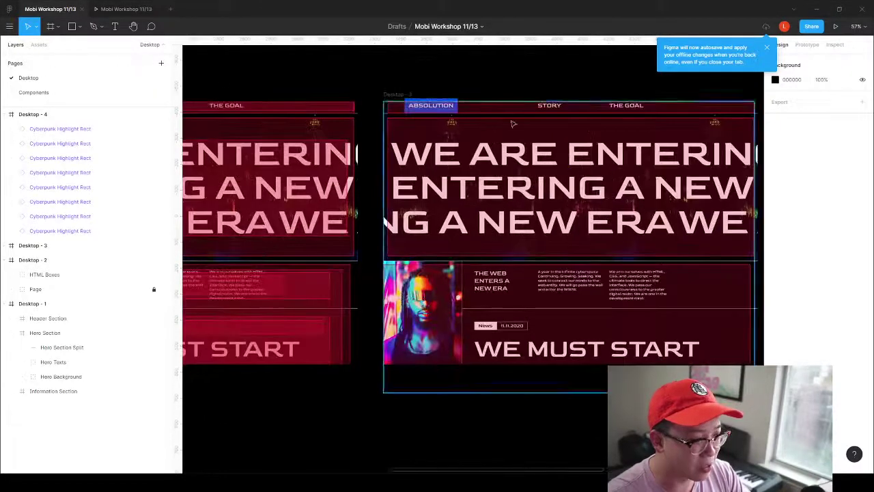
scroll(187, 128, right, 2)
click(498, 189)
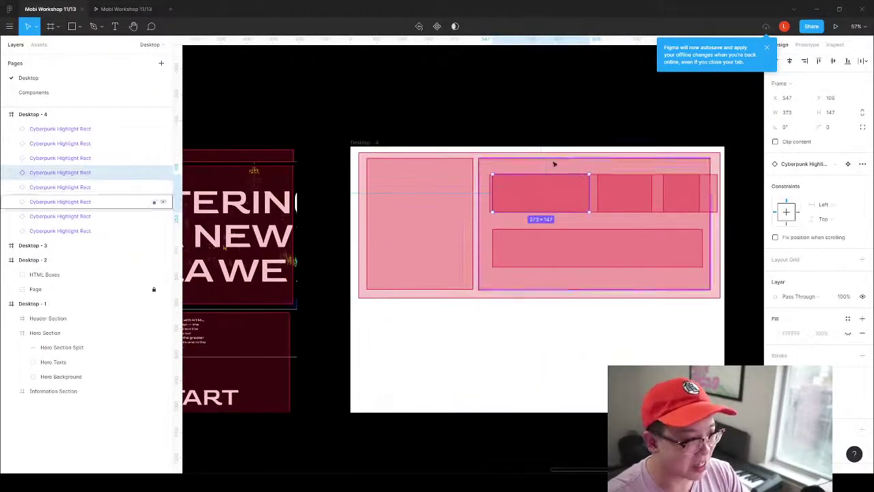
scroll(503, 170, right, 5)
scroll(387, 114, left, 5)
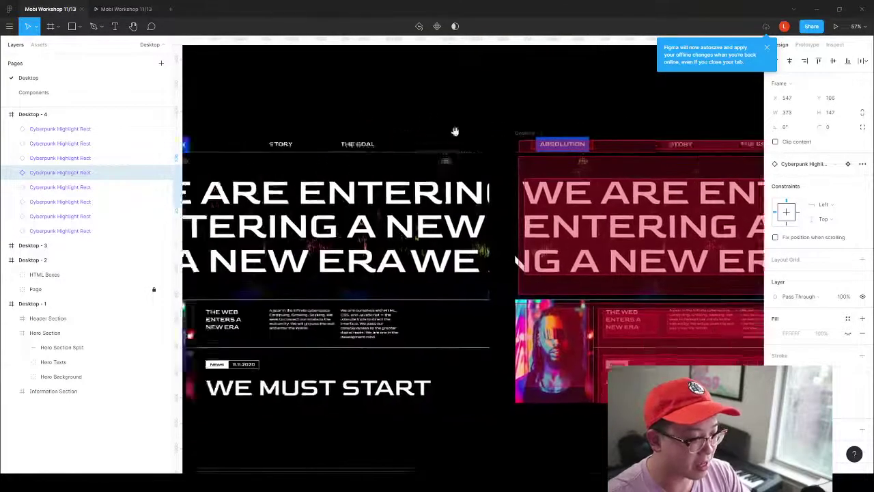
scroll(455, 131, left, 4)
click(330, 216)
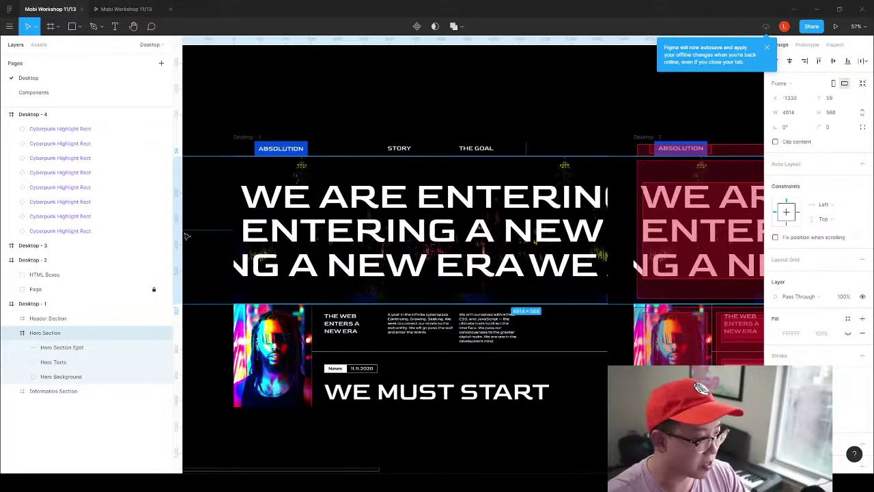
click(11, 336)
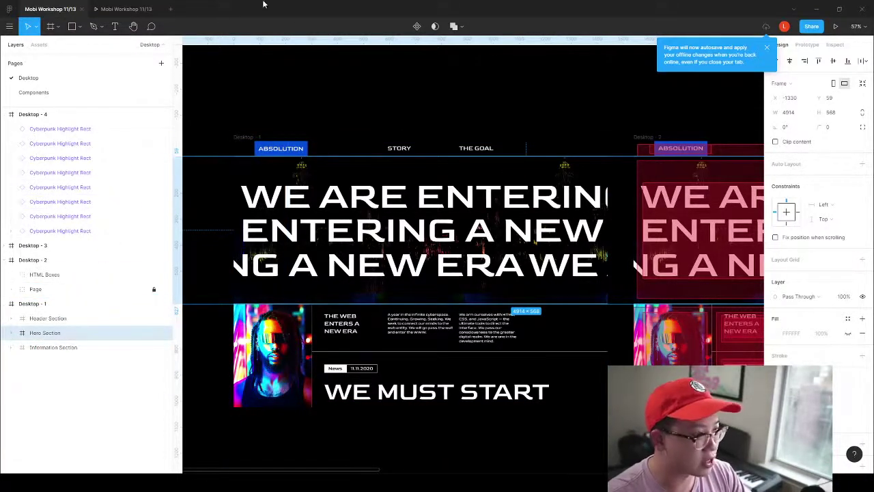
Browse the Trending and Noteworthy files in the Figma Community and return to the Mobi Workshop 11/13 design file.
scroll(342, 119, right, 15)
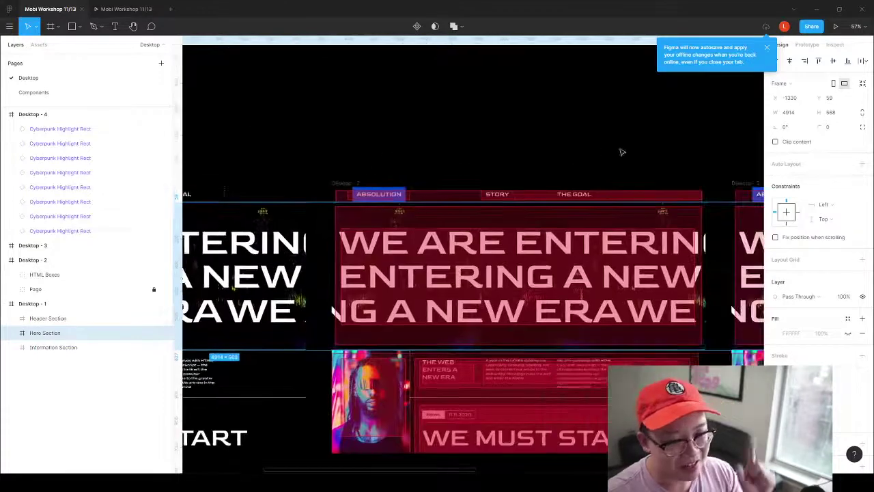
scroll(432, 113, right, 5)
scroll(432, 112, up, 3)
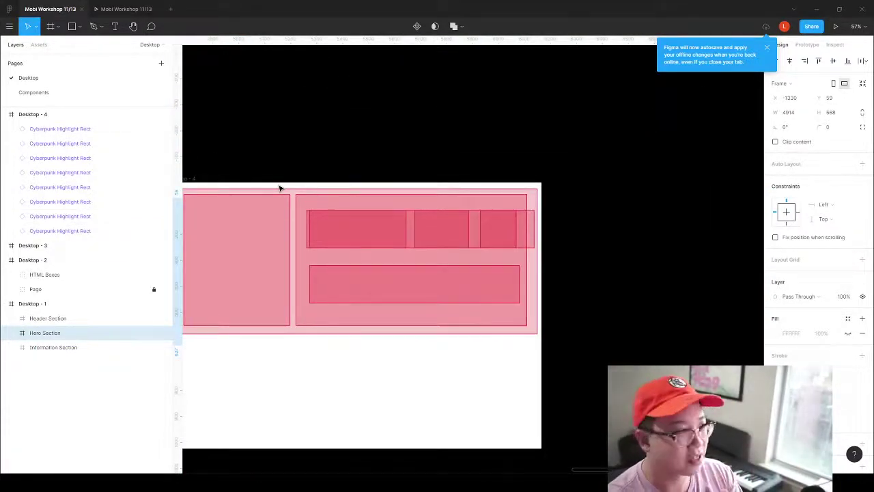
click(9, 9)
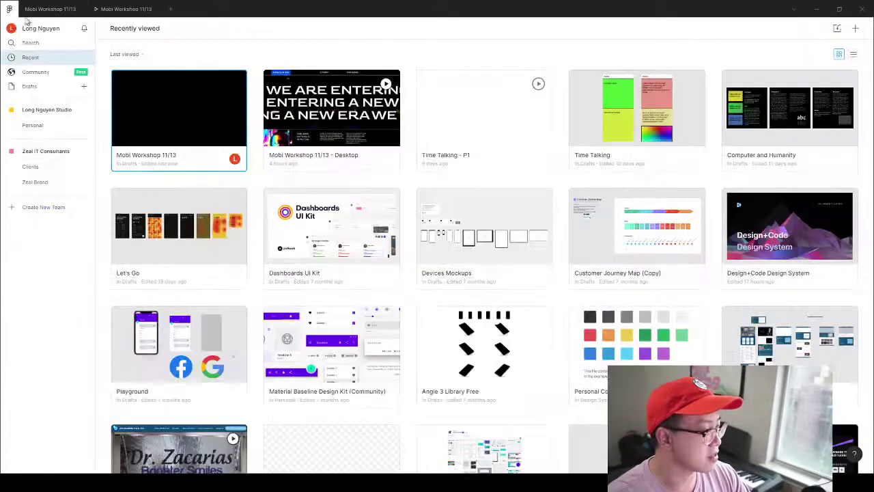
click(29, 72)
scroll(433, 269, down, 5)
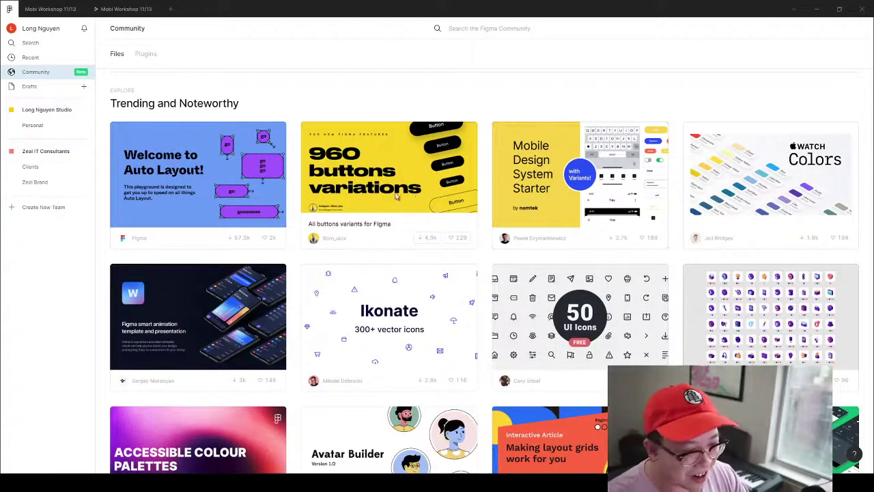
click(126, 8)
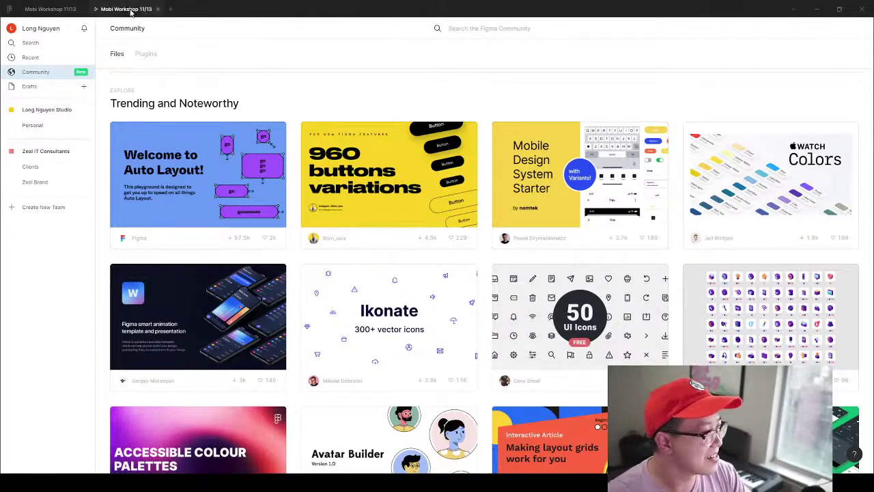
click(48, 15)
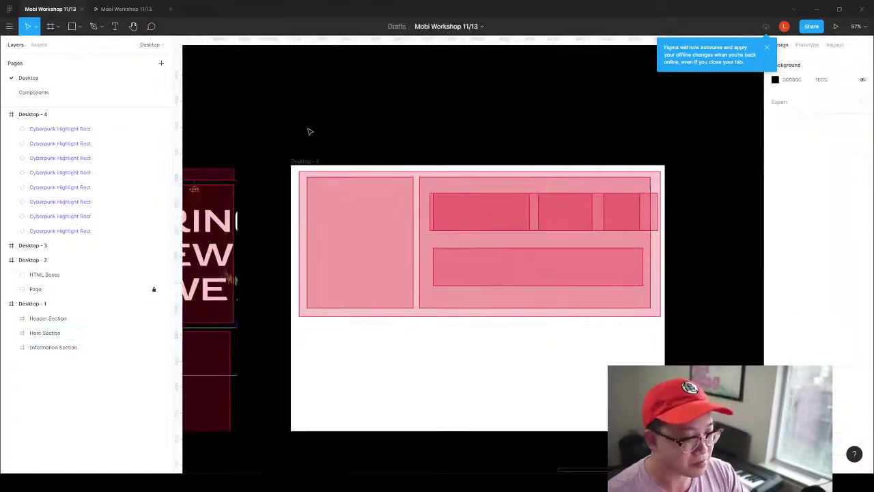
key(Escape)
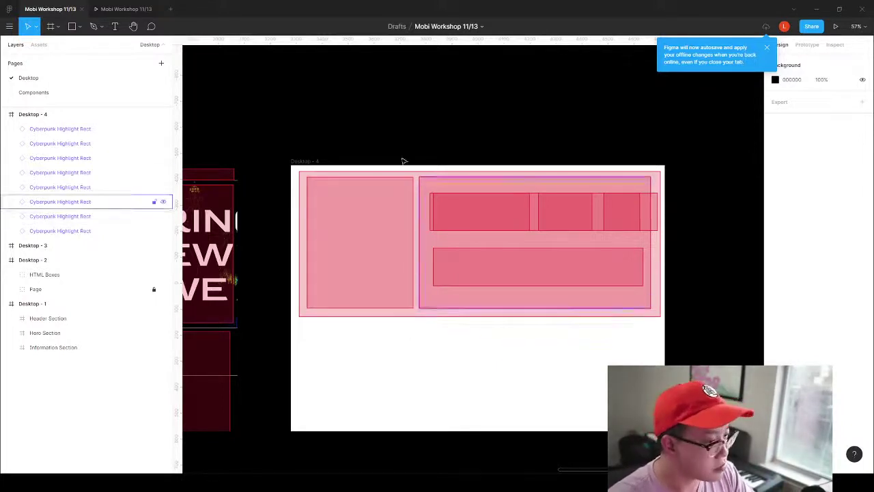
Delete all the nested boxes from the Desktop - 4 frame and select the emptied frame.
drag(297, 99, 688, 406)
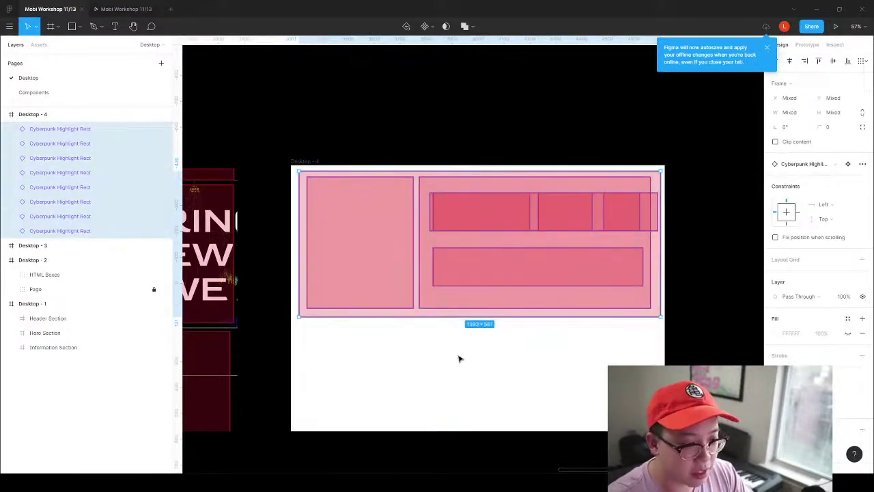
drag(358, 328, 403, 337)
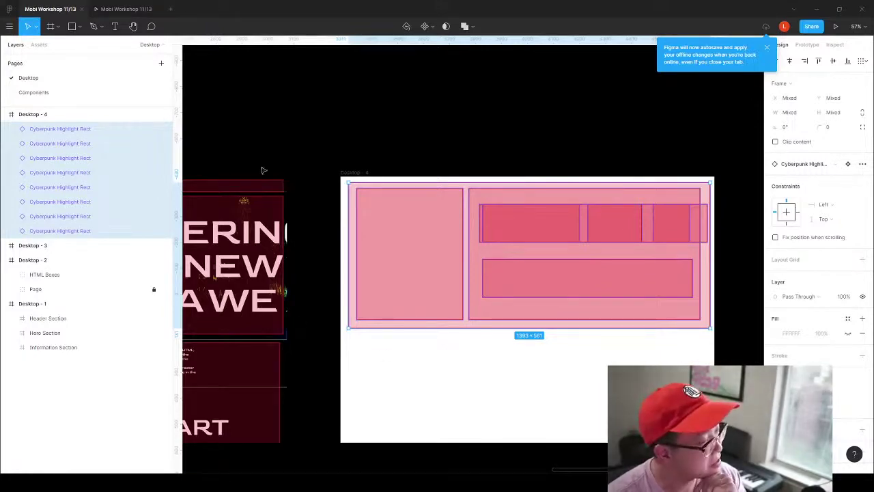
drag(264, 170, 462, 180)
drag(364, 162, 555, 135)
drag(378, 133, 524, 101)
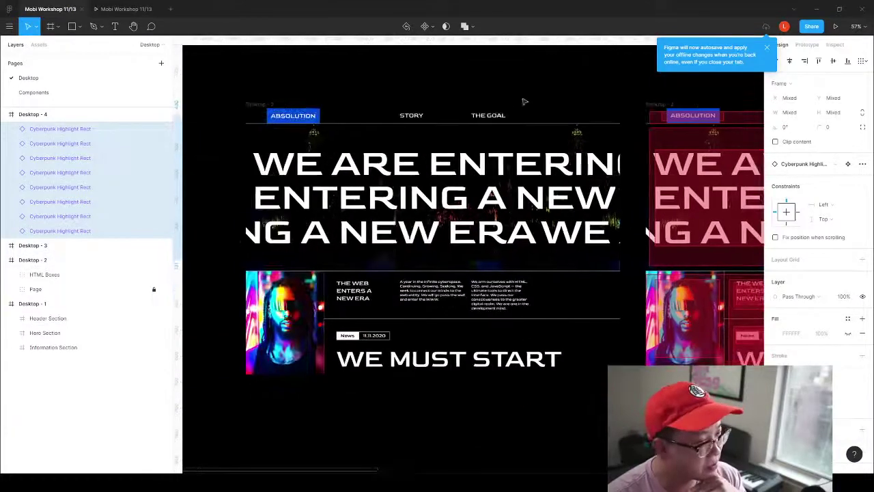
drag(419, 94, 362, 155)
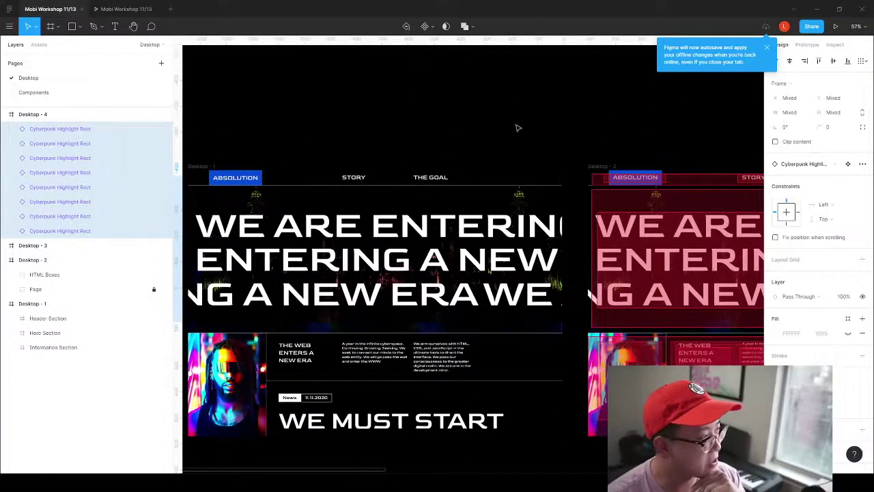
ctrl+scroll(181, 143, up, 5)
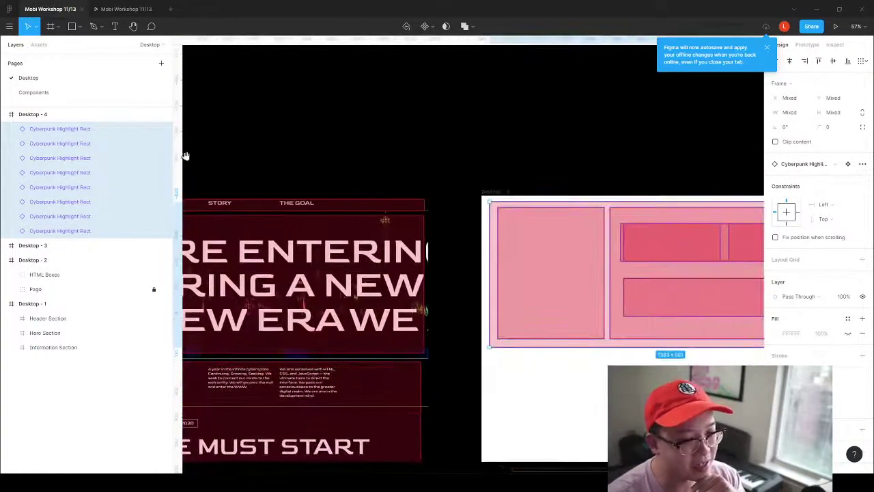
ctrl+scroll(494, 275, down, 3)
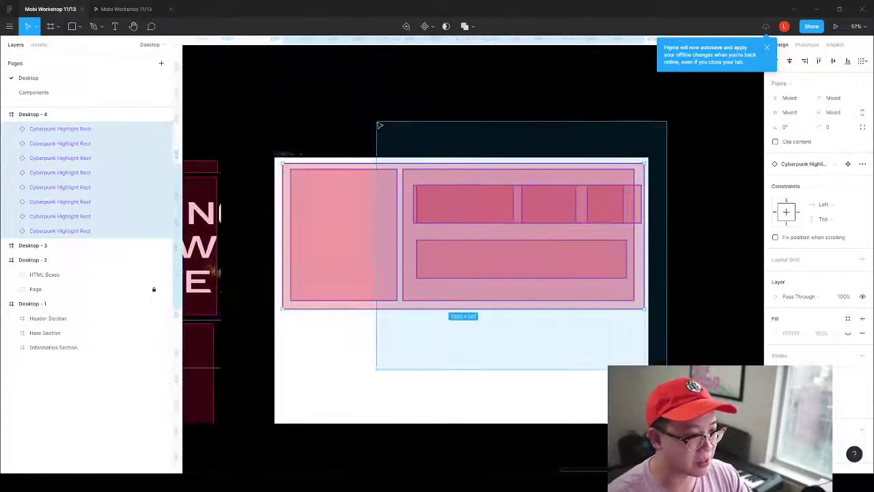
key(Delete)
click(288, 153)
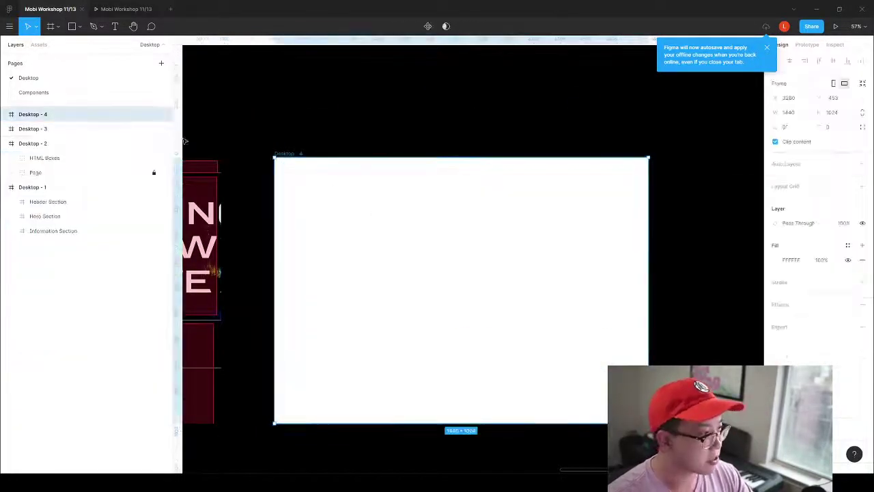
Draw a rectangle about 406 × 299 in Desktop - 4 and pull its lower-right corner point inward to about 379, 206.
click(74, 25)
drag(316, 184, 421, 262)
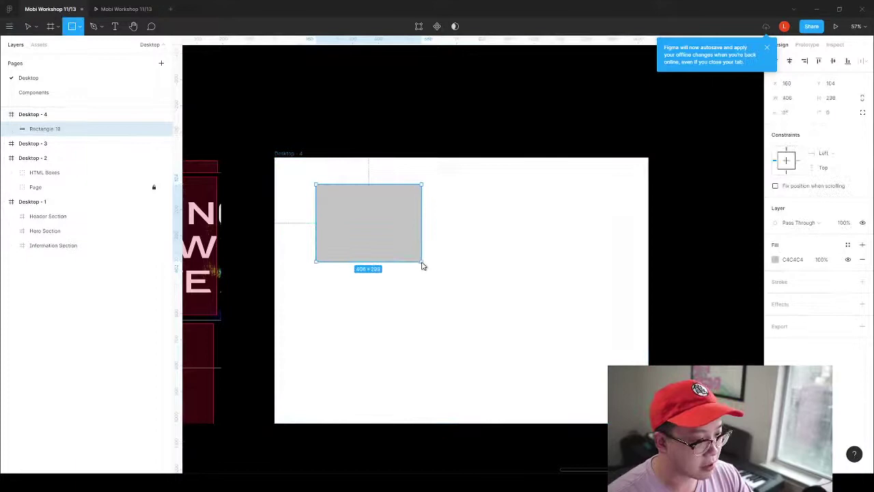
double_click(382, 202)
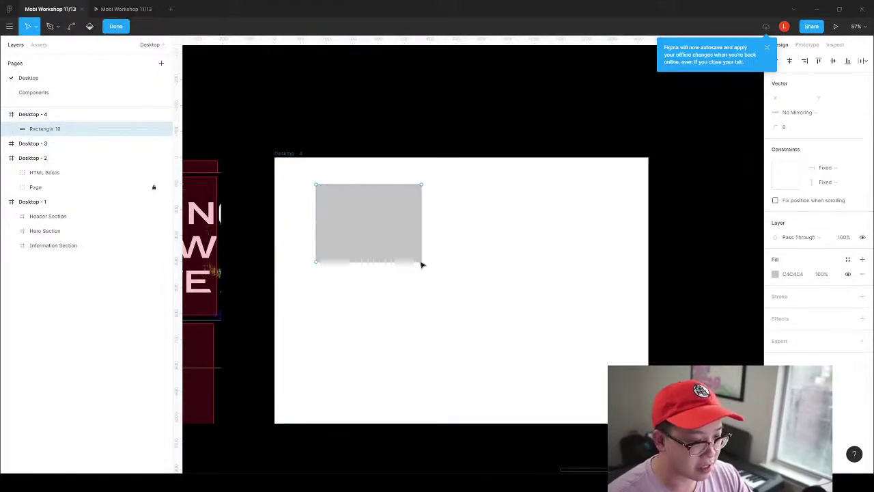
drag(421, 264, 373, 211)
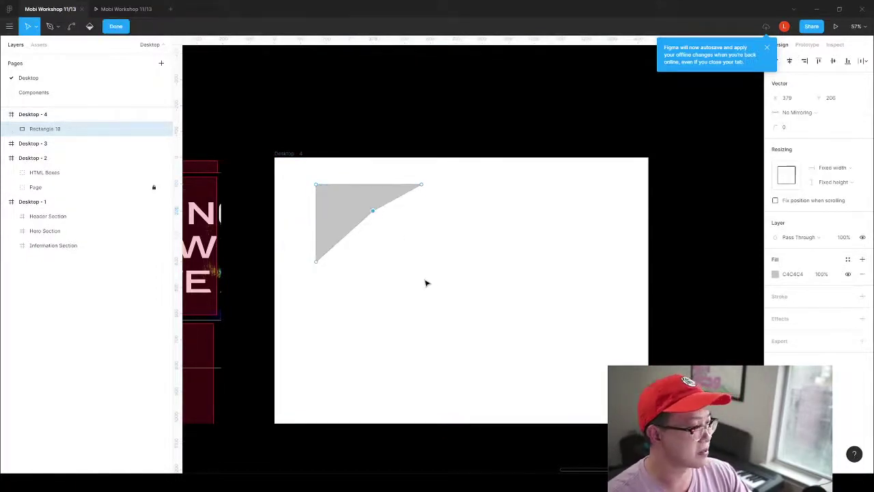
Undo the corner-point edit and the drawing of the grey rectangle.
key(ctrl)
key(ctrl+z)
key(ctrl+z)
key(ctrl+z)
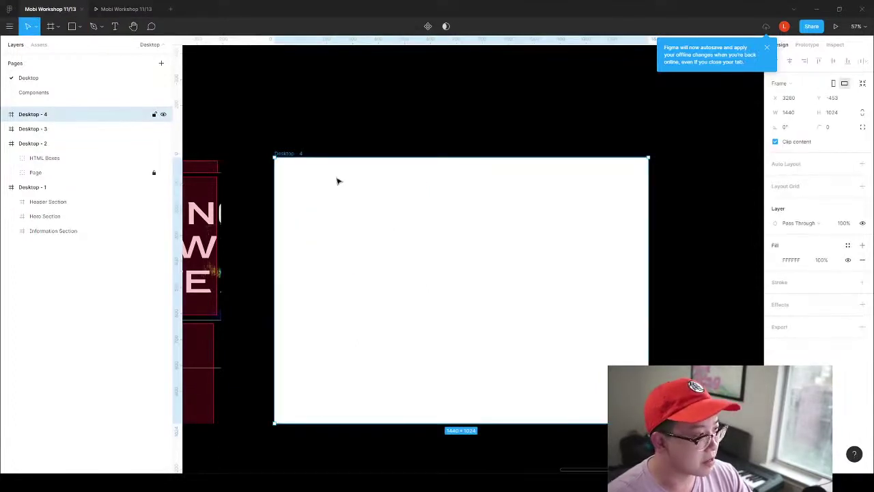
click(82, 28)
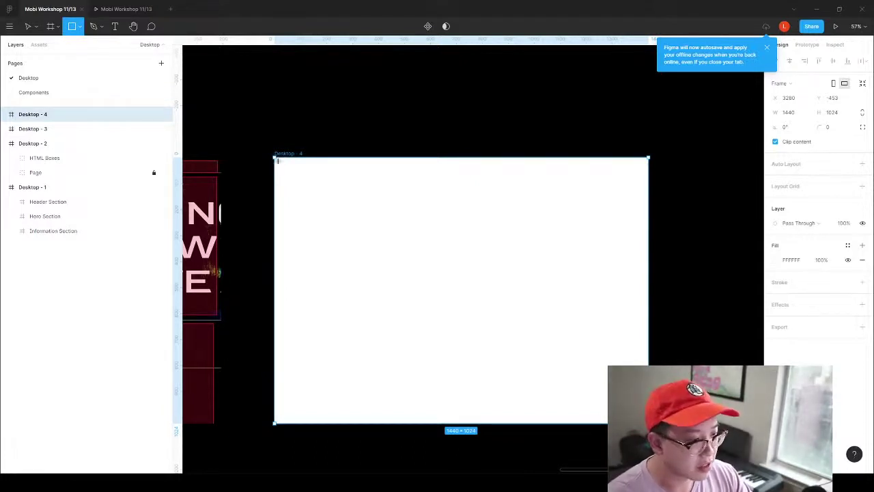
click(51, 26)
click(27, 26)
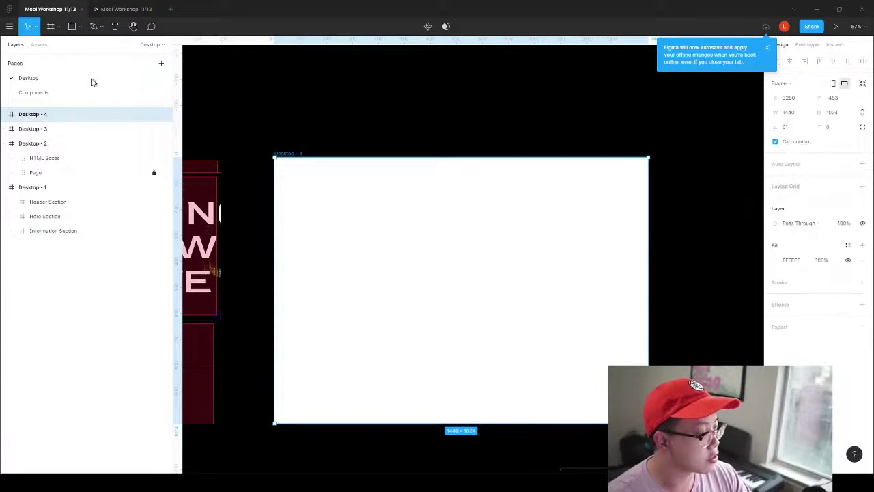
scroll(501, 140, left, 10)
scroll(330, 175, right, 8)
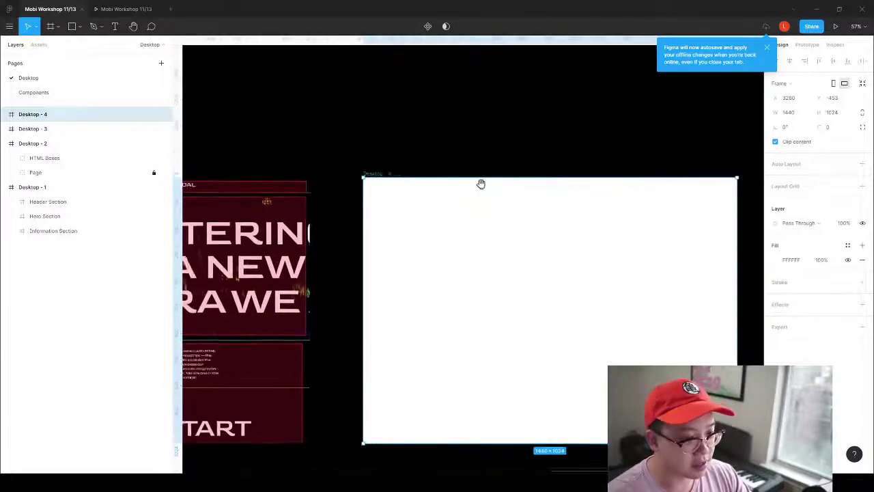
scroll(480, 183, right, 3)
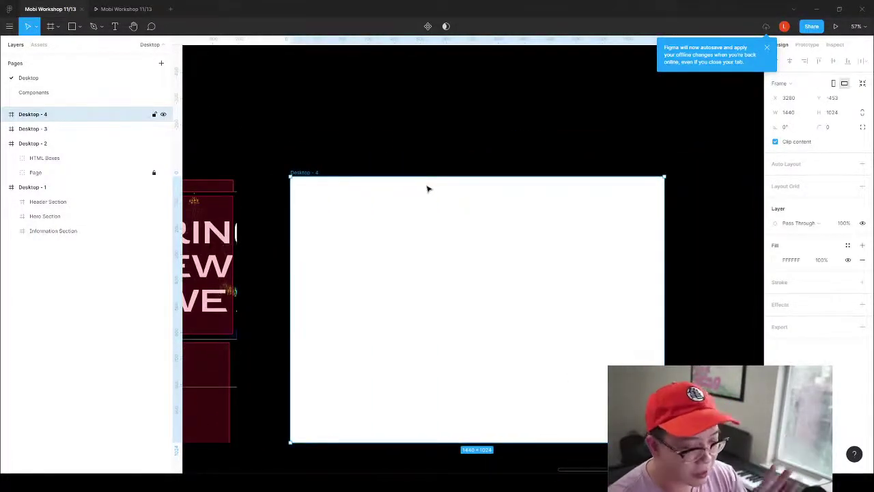
Draw a frame about 510 × 280 near the upper left of Desktop - 4 and a grey rectangle about 307 × 426 beside it.
click(50, 26)
drag(316, 181, 448, 254)
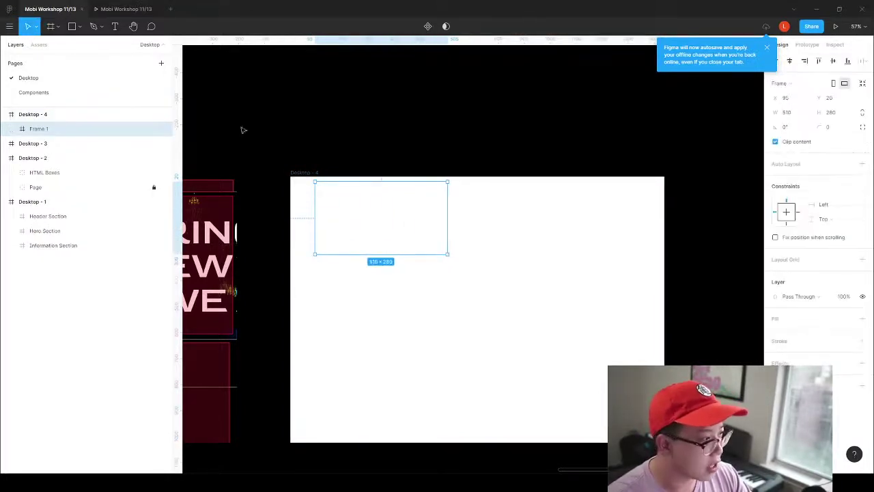
click(72, 26)
drag(501, 231, 581, 340)
Add a text box about 330 × 306 below the empty frame, reading "asd" and "fds" on two lines.
click(115, 26)
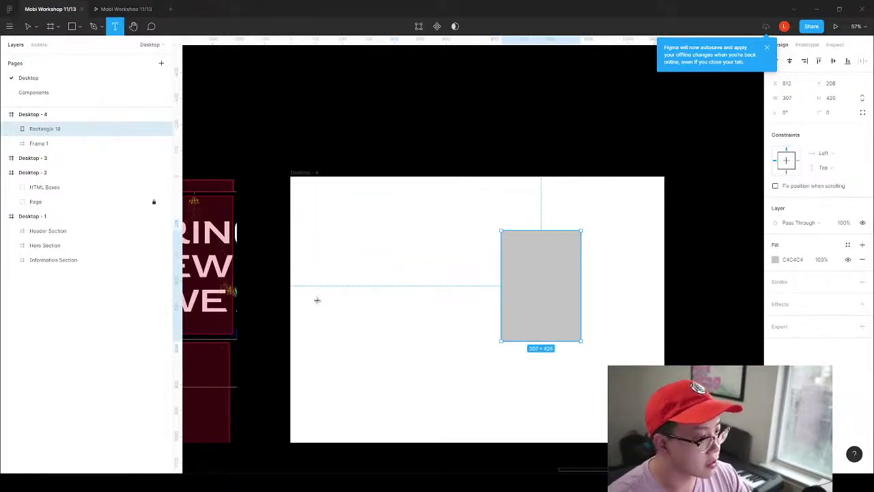
drag(329, 309, 415, 388)
text(asd)
key(Return)
text(fds)
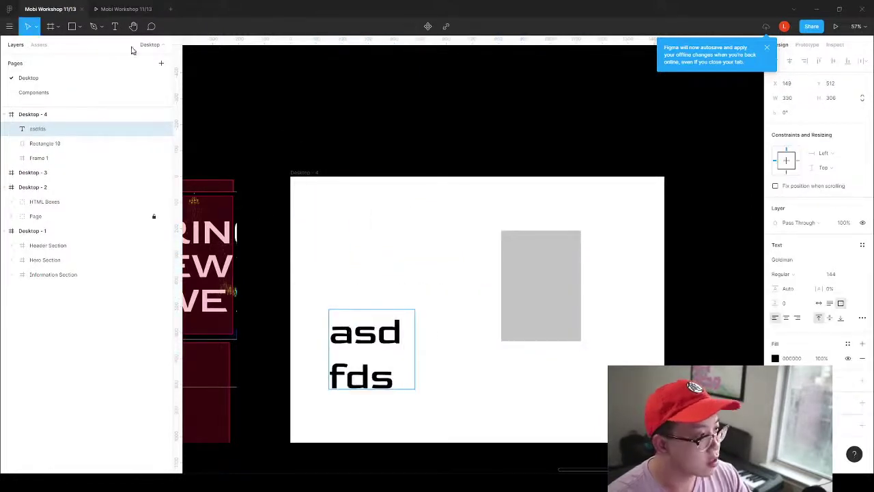
key(Escape)
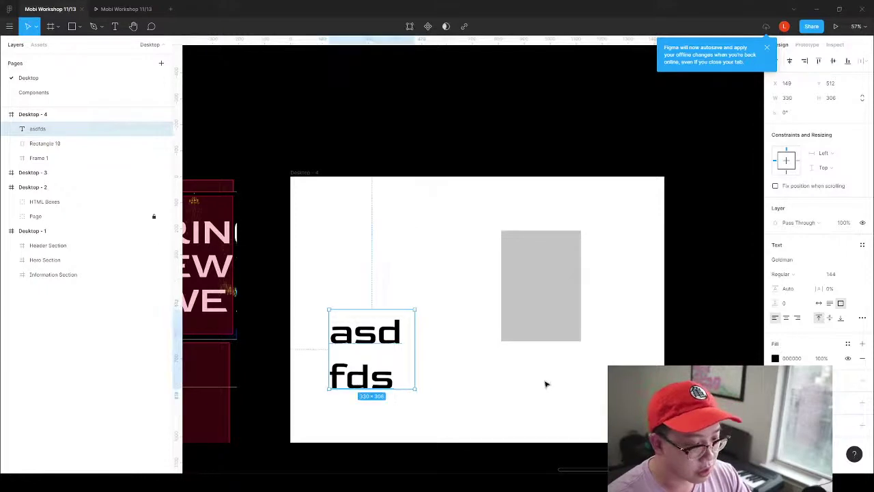
Delete the frame, rectangle and text box from Desktop - 4.
drag(607, 397, 301, 198)
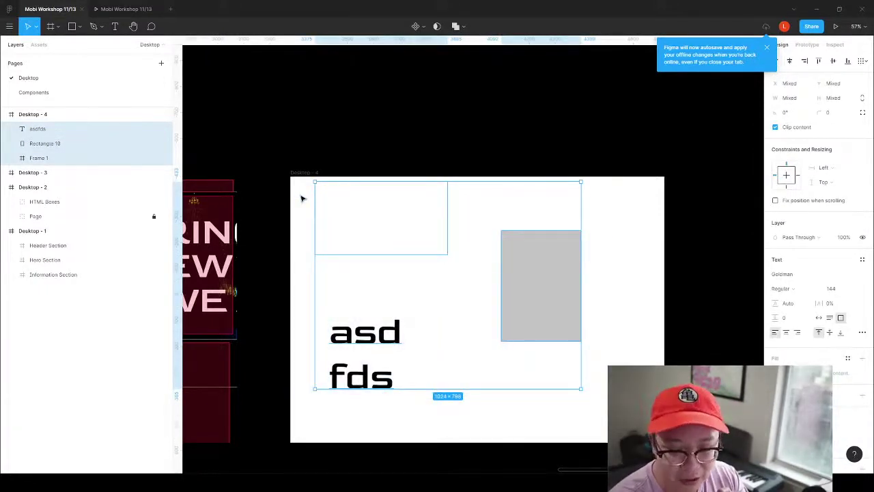
key(Delete)
Draw a rectangle about 491 × 361 in the upper-left part of Desktop - 4 and dismiss the offline autosave notice.
key(r)
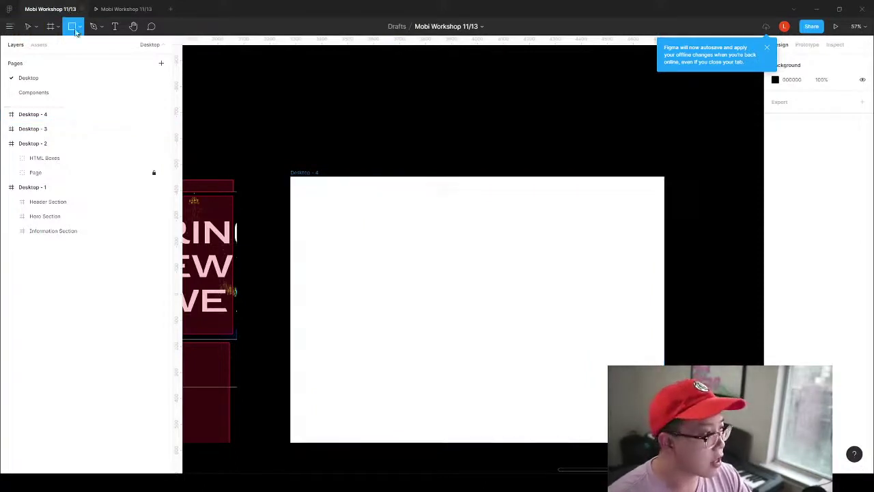
drag(334, 203, 464, 301)
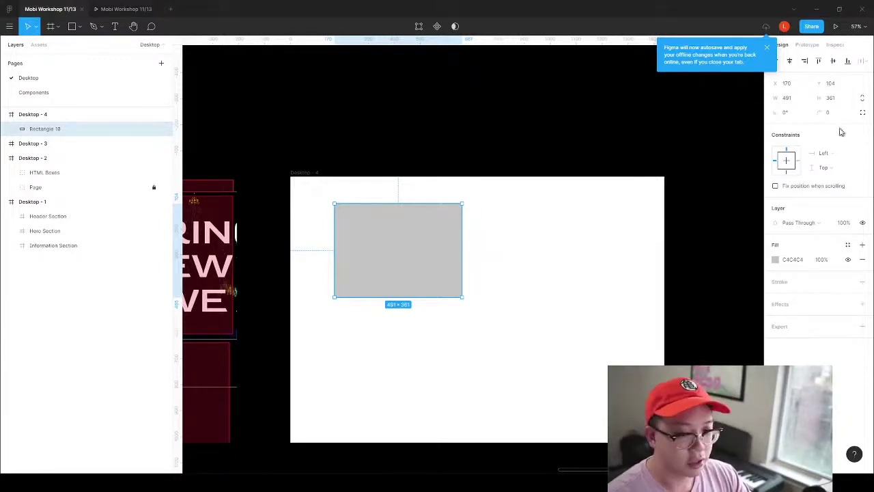
click(767, 47)
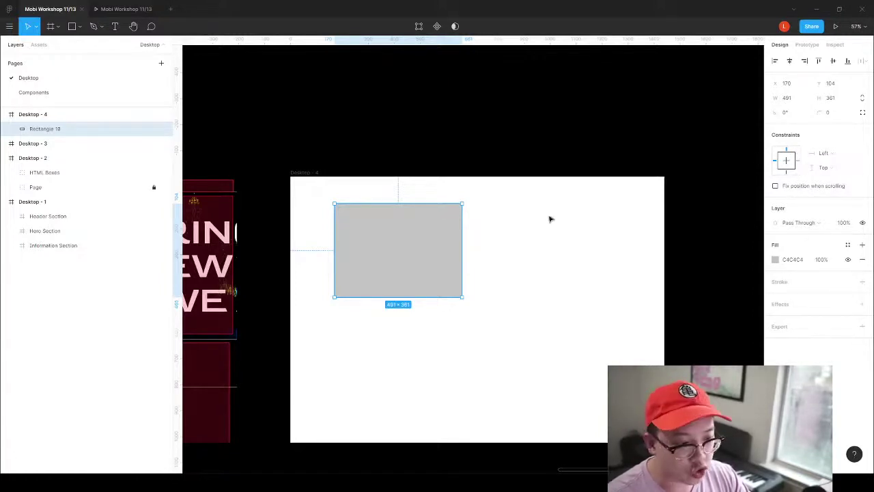
Set the grey rectangle's vertical constraint to Bottom.
click(491, 182)
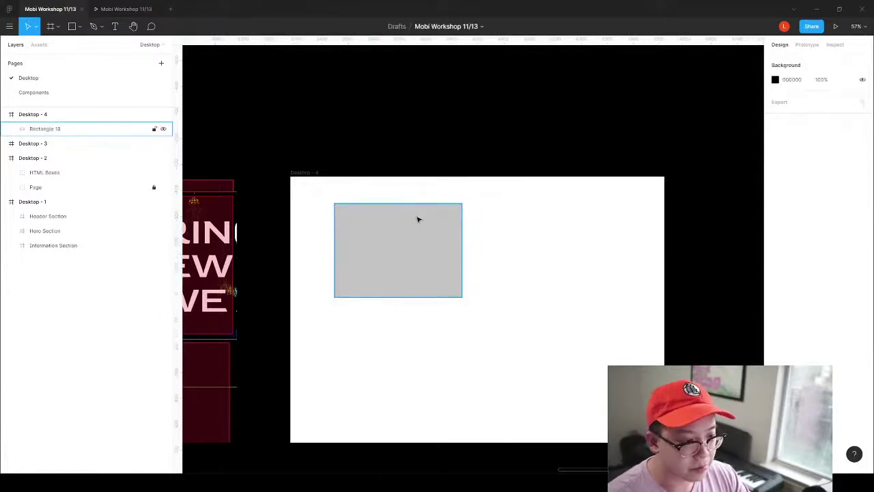
click(417, 218)
click(328, 178)
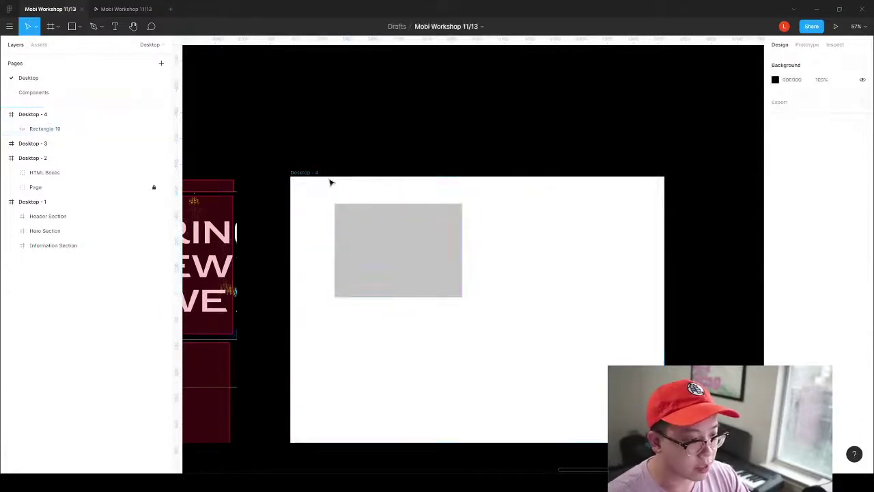
click(318, 175)
drag(318, 176, 376, 176)
click(377, 248)
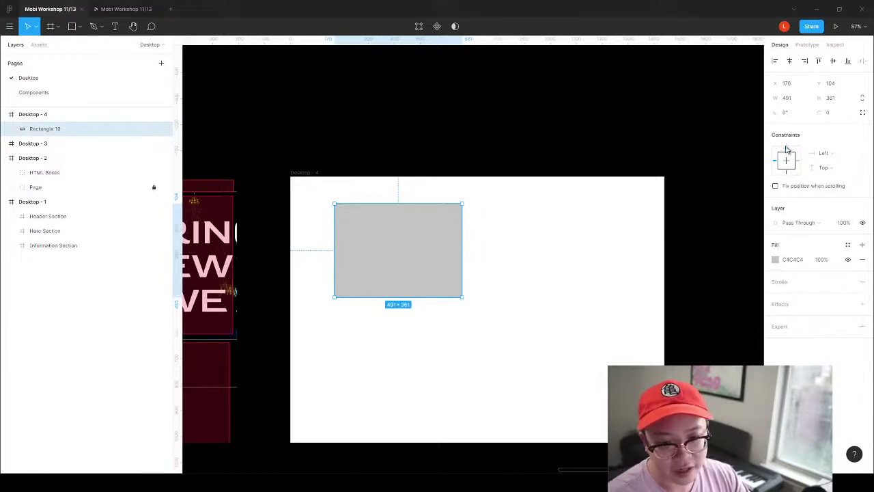
click(787, 172)
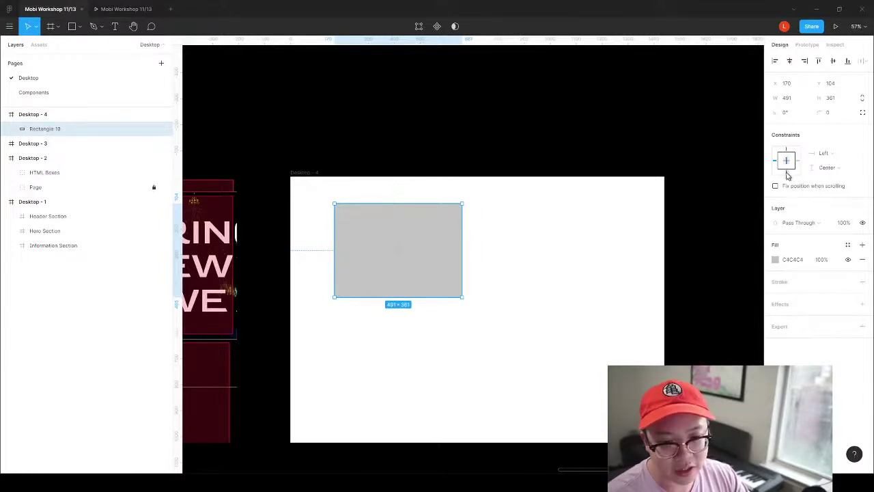
Resize Desktop - 4 from its bottom edge to test the rectangle's constraint, and undo the resize.
click(327, 181)
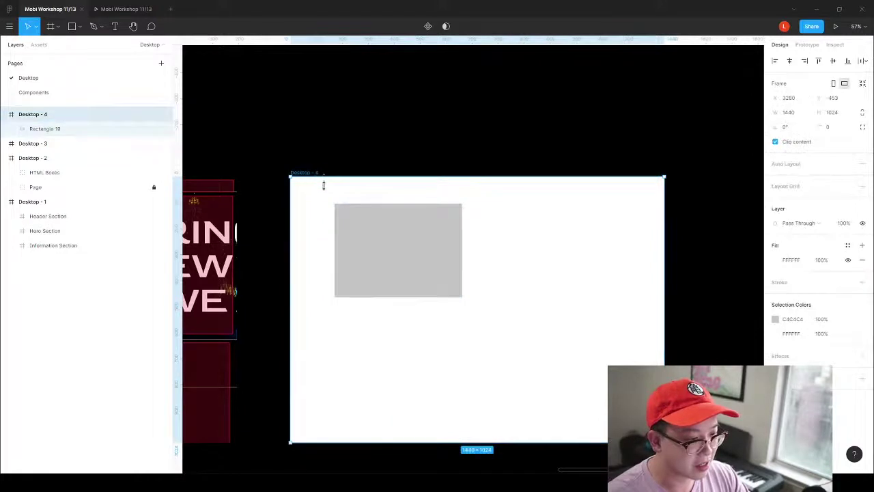
drag(324, 185, 353, 178)
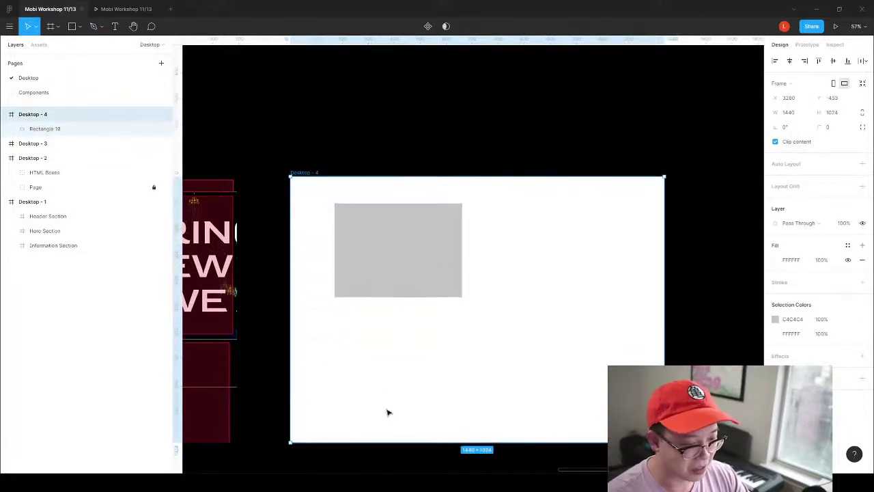
drag(384, 443, 394, 376)
key(ctrl+z)
key(ctrl+z)
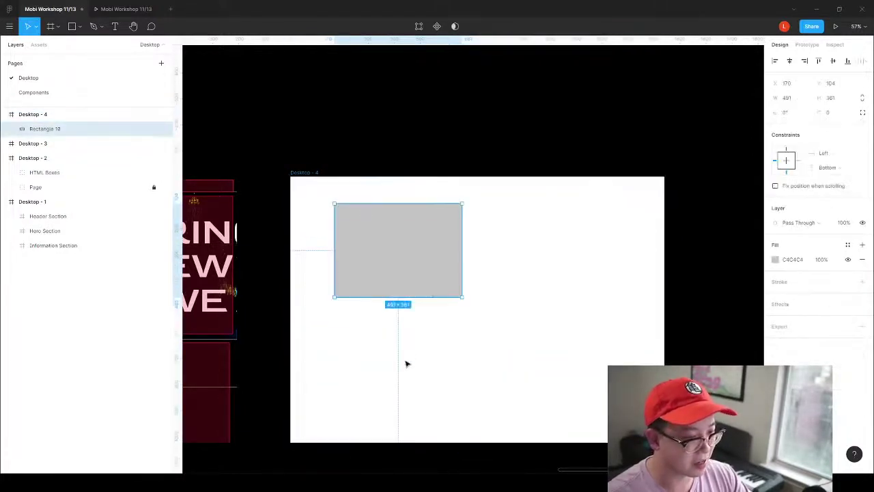
click(441, 103)
click(409, 250)
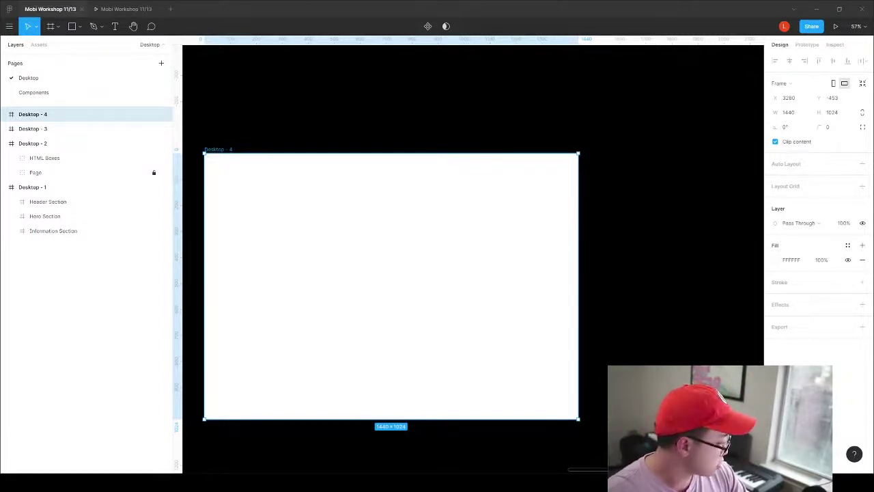
Switch to the Edge browser and search the web for "figma ninja" in a new tab.
key(alt+Tab)
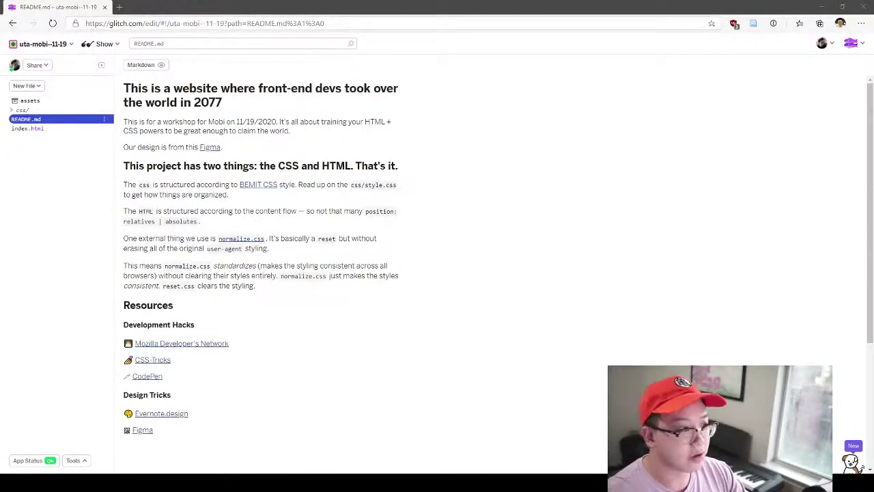
key(ctrl+t)
text(figma in)
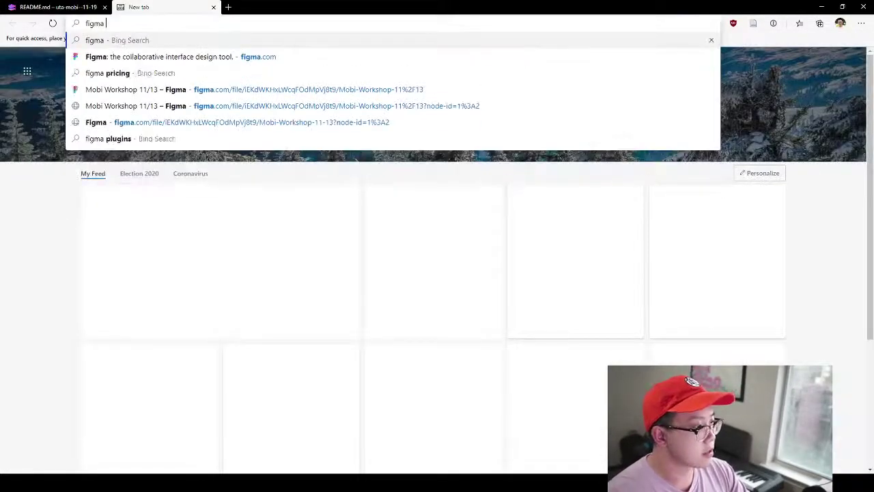
key(Return)
Search the web for "designcode io design systems" in another new tab.
key(ctrl+t)
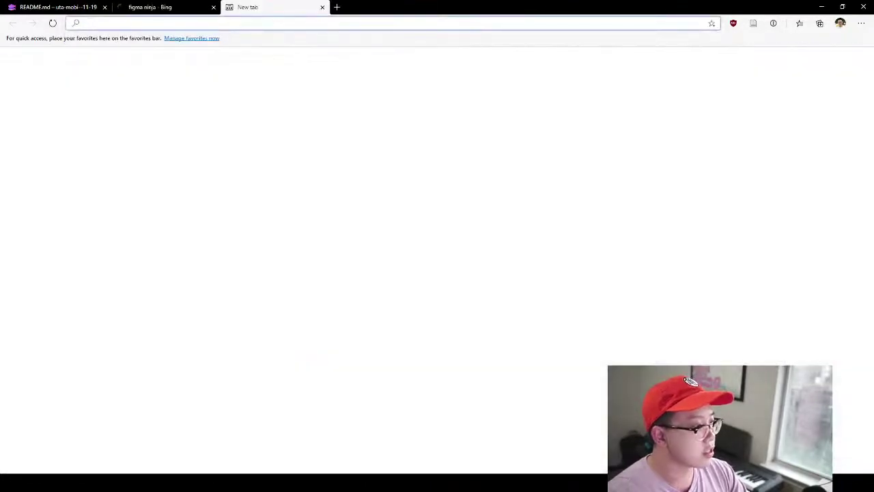
text(designcode.i)
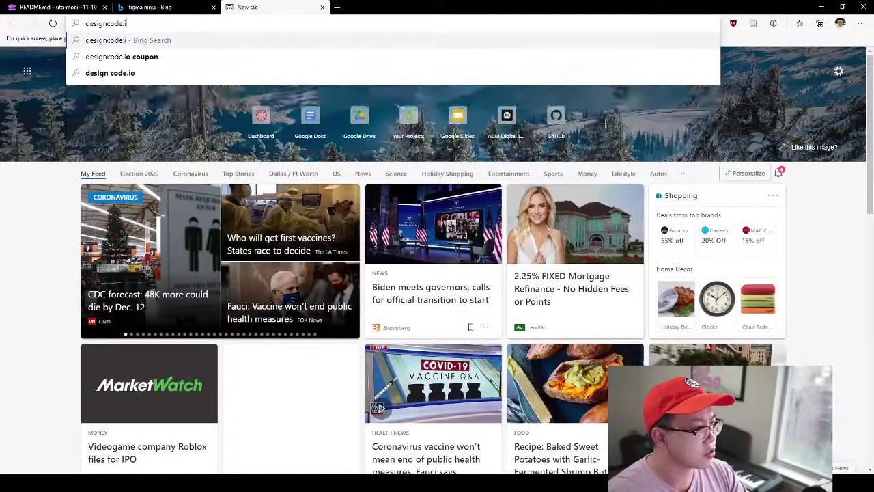
key(BackSpace)
key(BackSpace)
text(io desi)
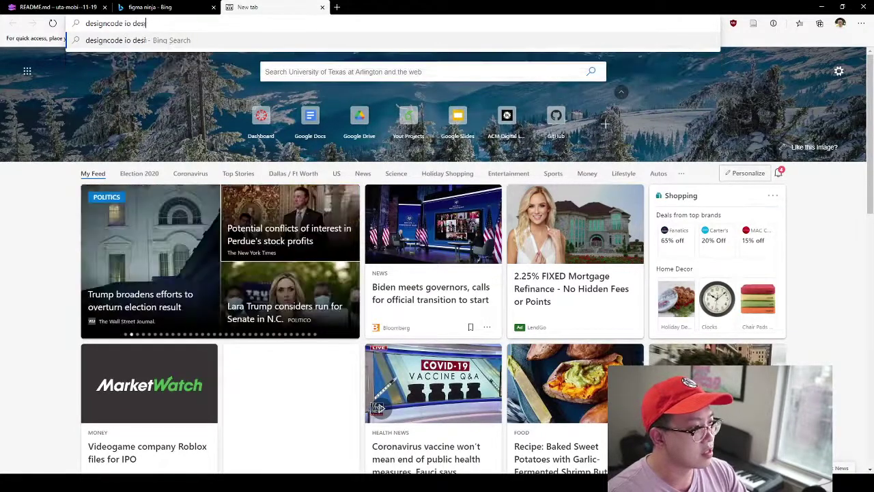
text(gn systems)
key(Return)
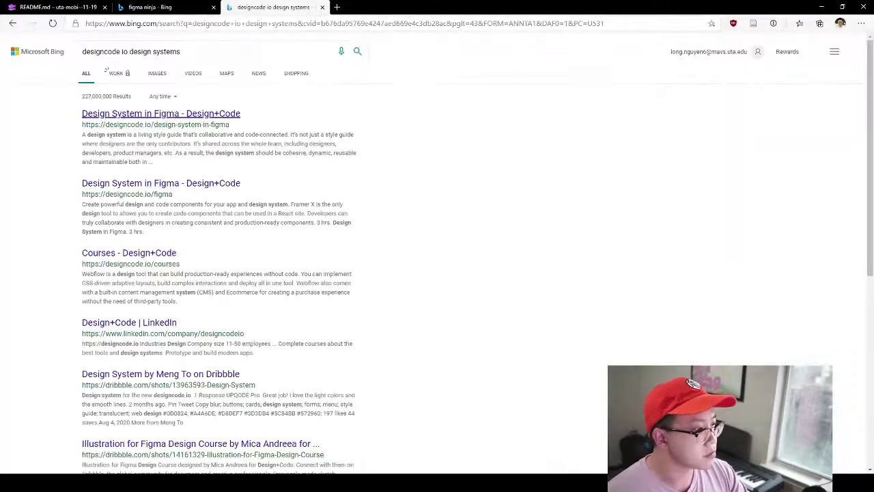
Open the designcode.io Design System in Figma result and the Figma Ninja - Chapter #1 Community file from the two searches.
click(160, 114)
key(ctrl+shift+Tab)
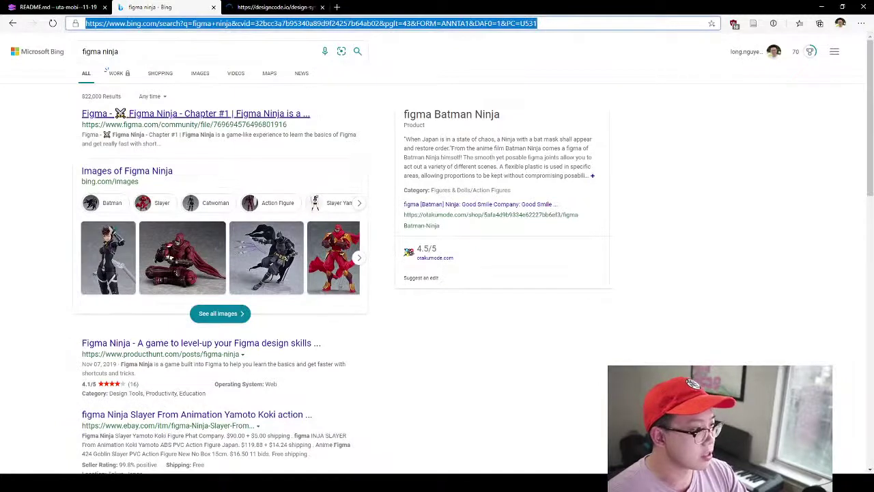
click(199, 114)
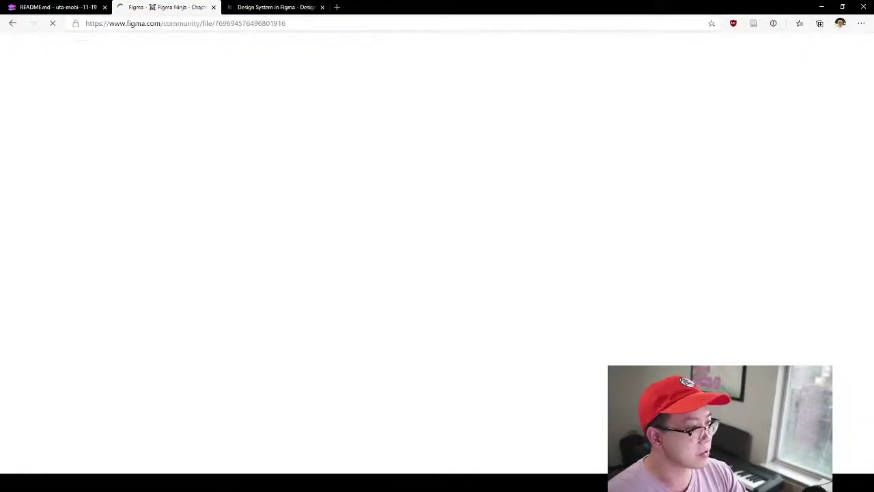
key(ctrl+l)
key(BackSpace)
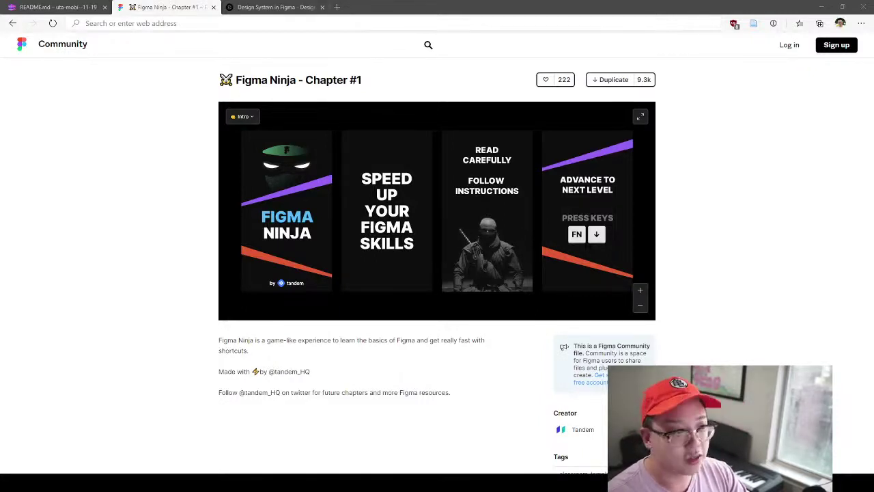
Skim the Design System in Figma guide through its Figma Styles section and return to the Figma Ninja page.
key(ctrl+Tab)
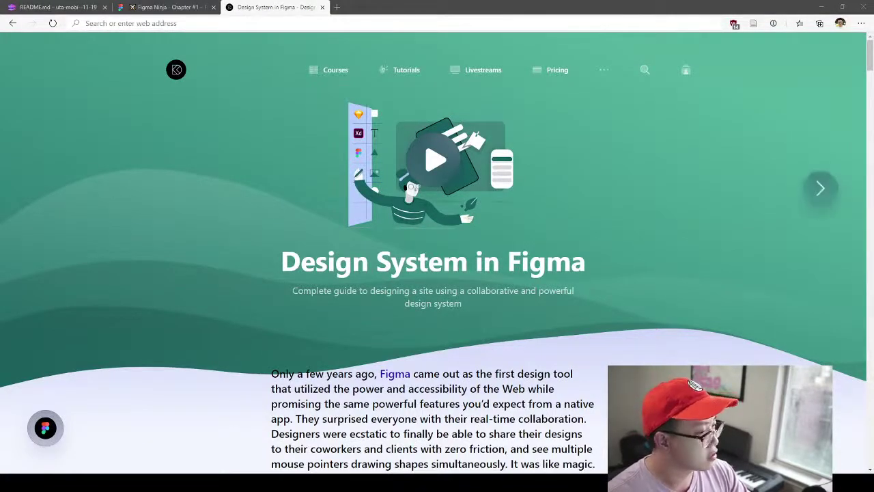
scroll(820, 193, down, 20)
scroll(433, 253, down, 15)
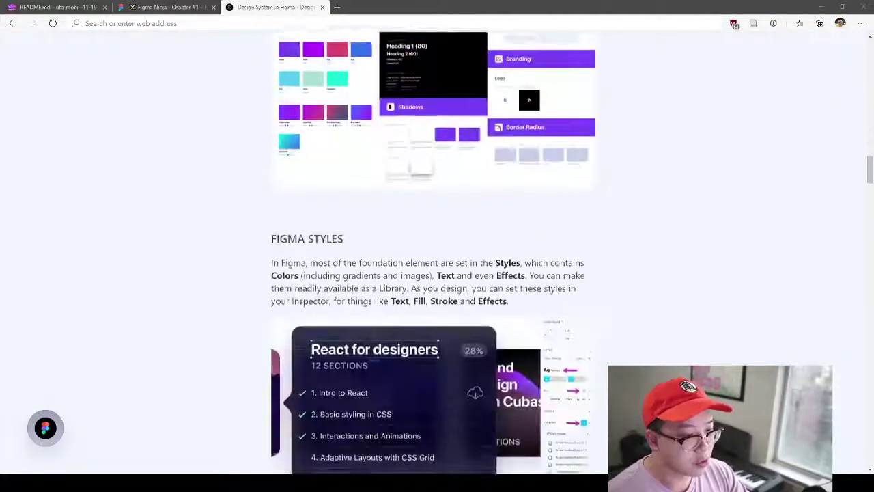
scroll(433, 253, up, 5)
scroll(433, 253, up, 20)
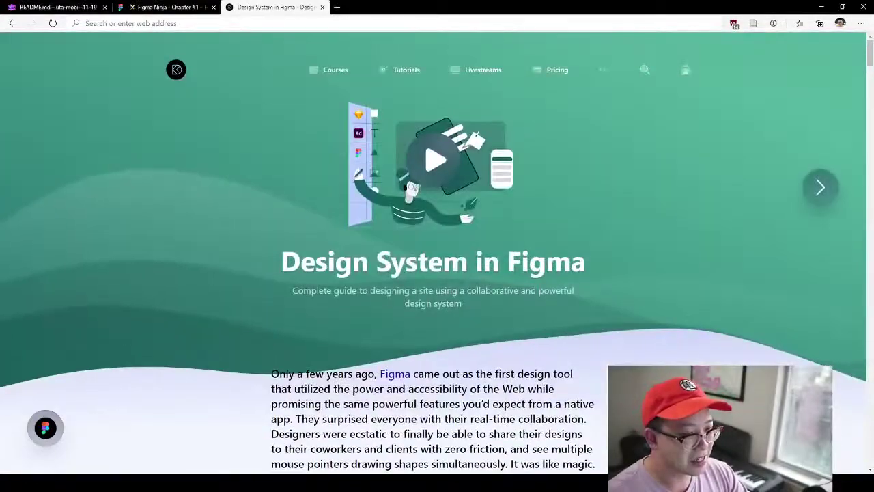
key(ctrl+shift+Tab)
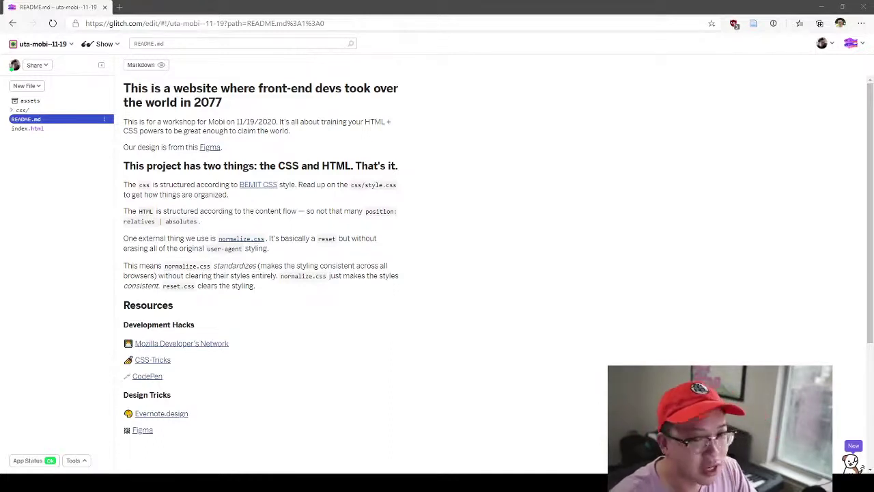
Search the web for "mozilla developer network" in a new tab and open the MDN Web Docs home page.
key(alt+Tab)
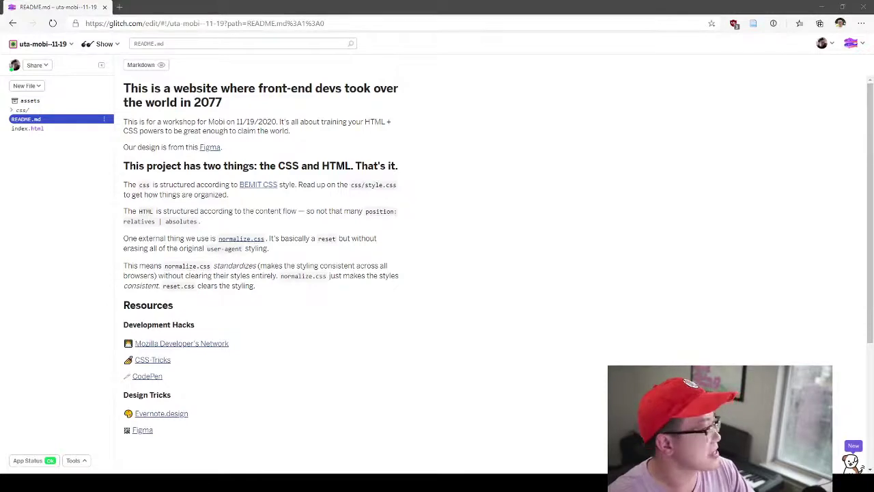
key(ctrl+t)
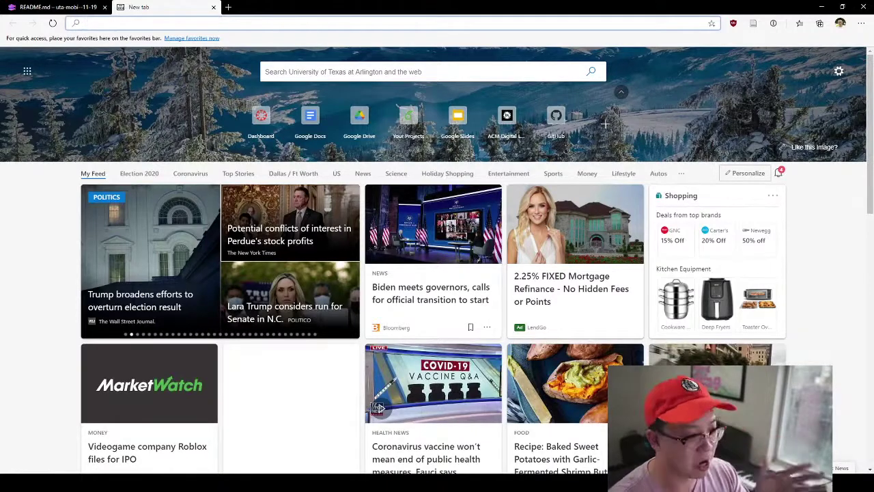
text(mozilla d)
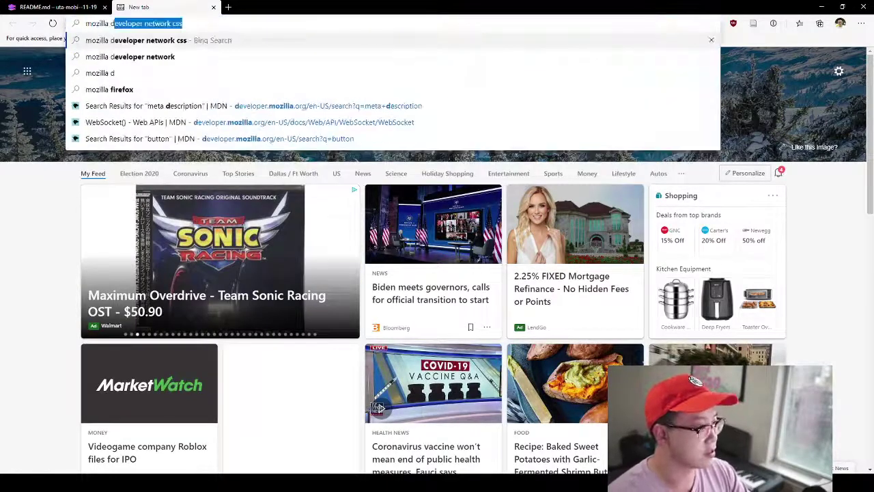
text(eveloper network)
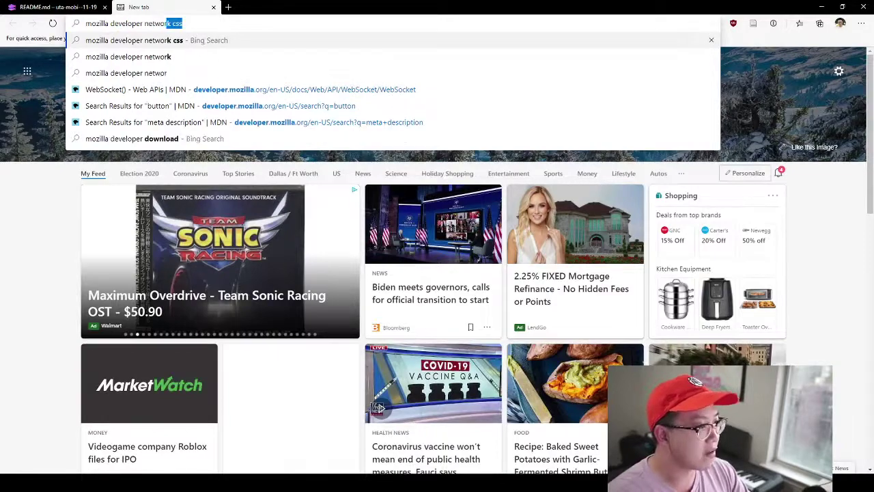
key(Delete)
key(Return)
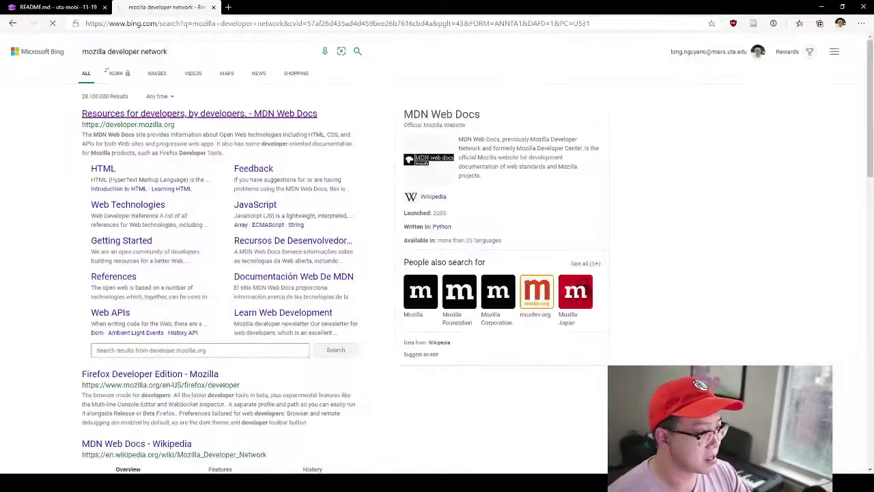
click(156, 115)
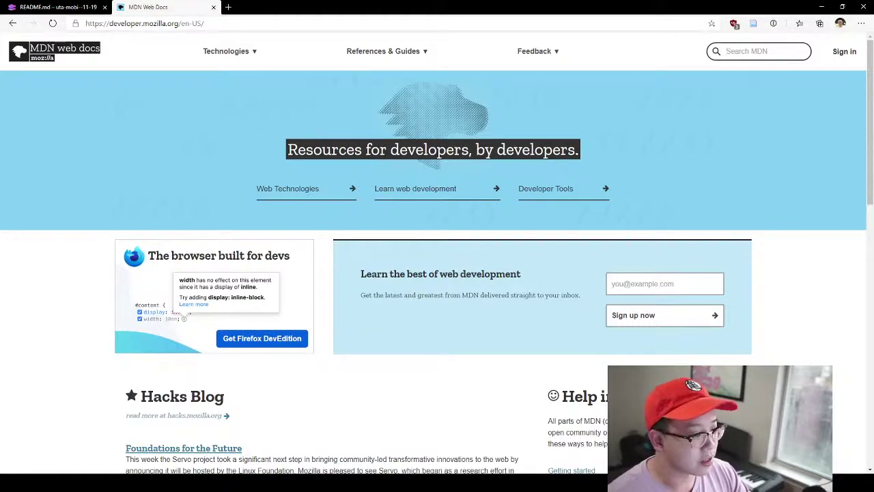
Search MDN for "css", open the CSS glossary article and skim it through its Learn more section.
text(css)
key(Return)
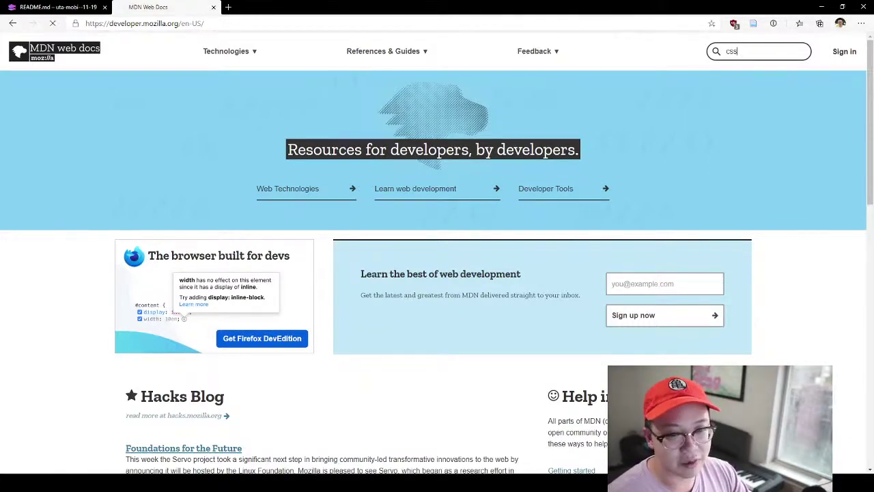
click(168, 164)
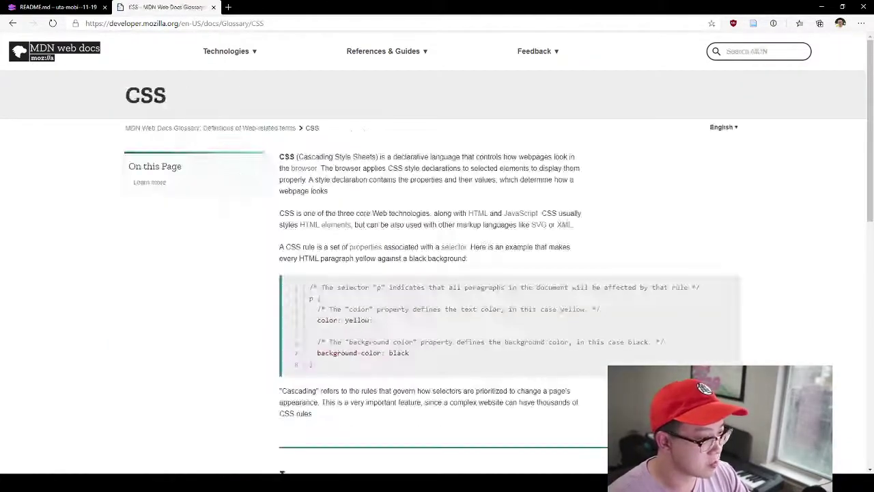
scroll(282, 472, down, 8)
scroll(282, 473, up, 5)
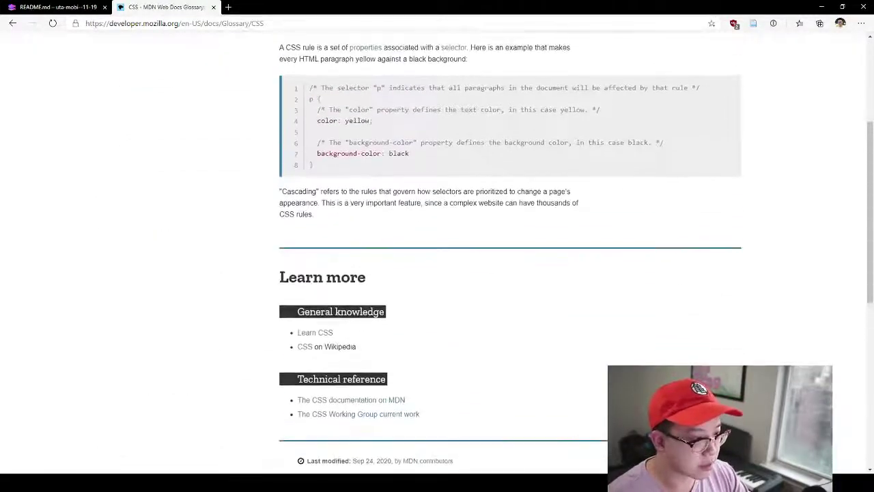
scroll(281, 472, up, 3)
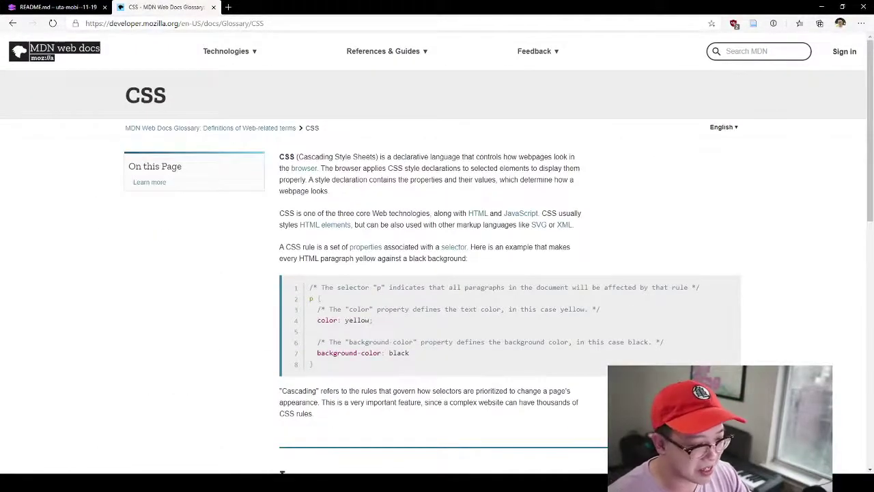
scroll(281, 473, down, 4)
scroll(282, 472, up, 4)
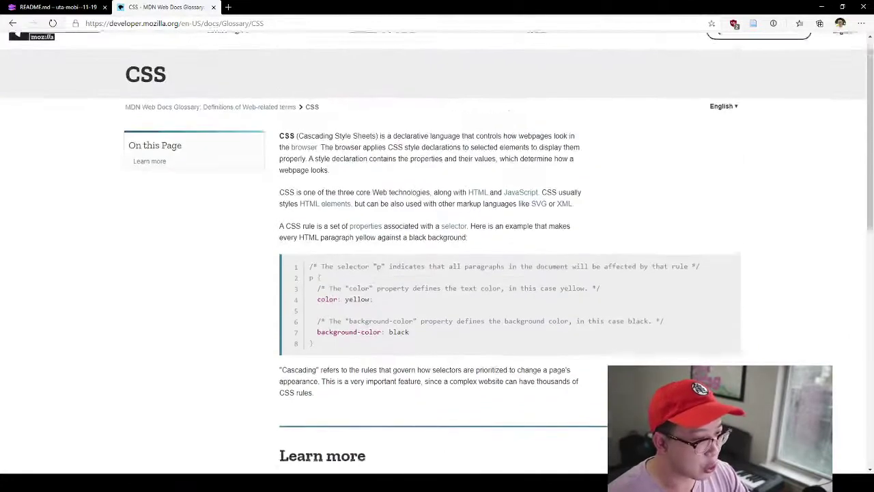
scroll(281, 473, up, 1)
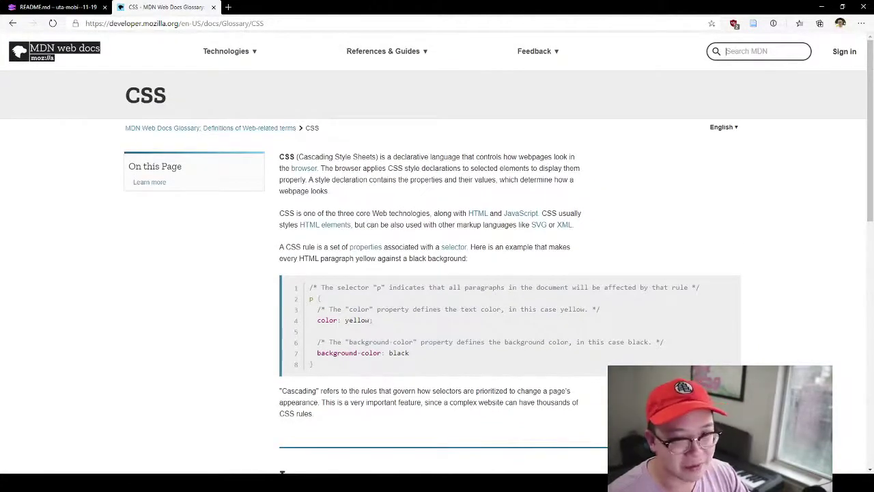
Search MDN for "css" again and open the CSS3 article from the results.
text(css)
key(Return)
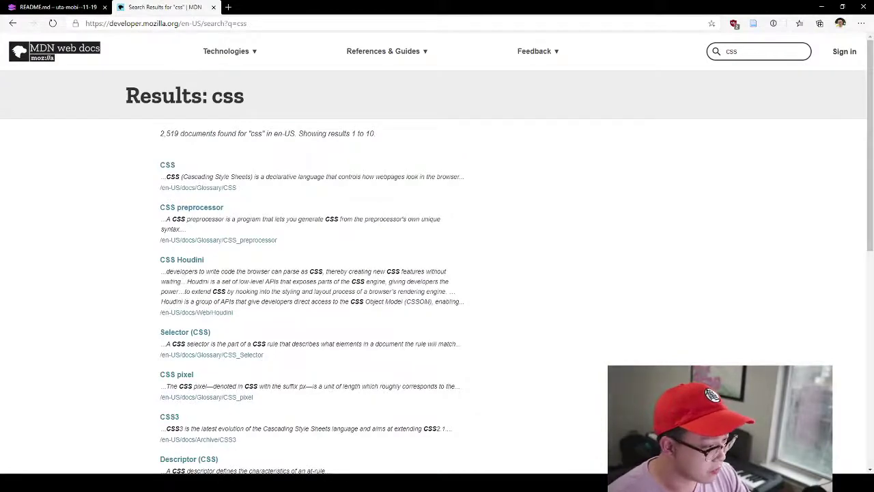
scroll(170, 350, down, 1)
click(170, 351)
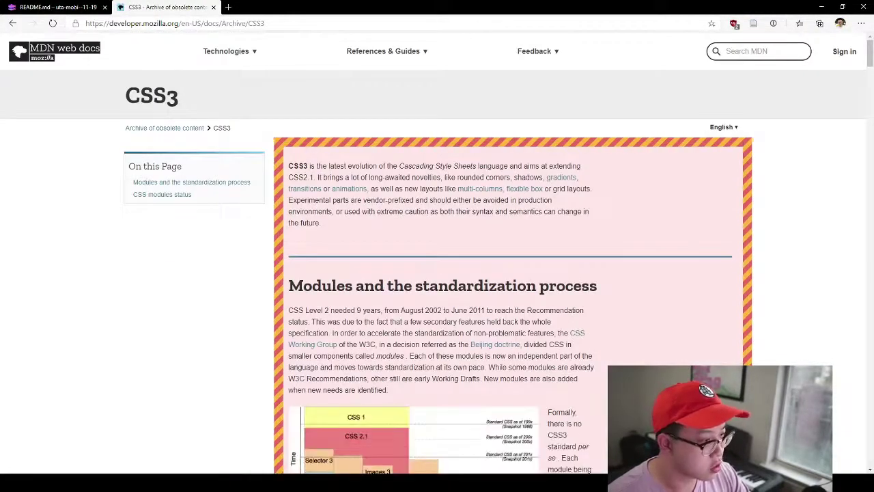
Open MDN's main CSS technology page and go to its Tutorials and Reference sections.
mouse_move(231, 51)
click(213, 104)
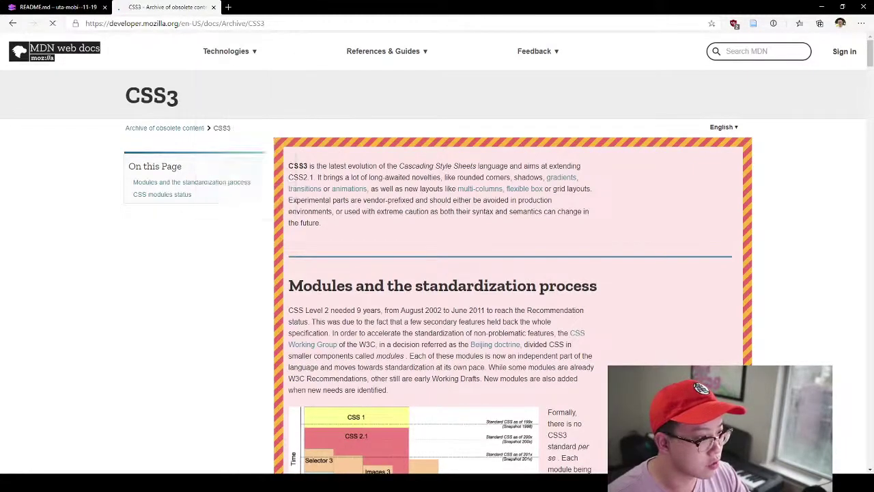
scroll(437, 260, down, 4)
scroll(437, 260, down, 4)
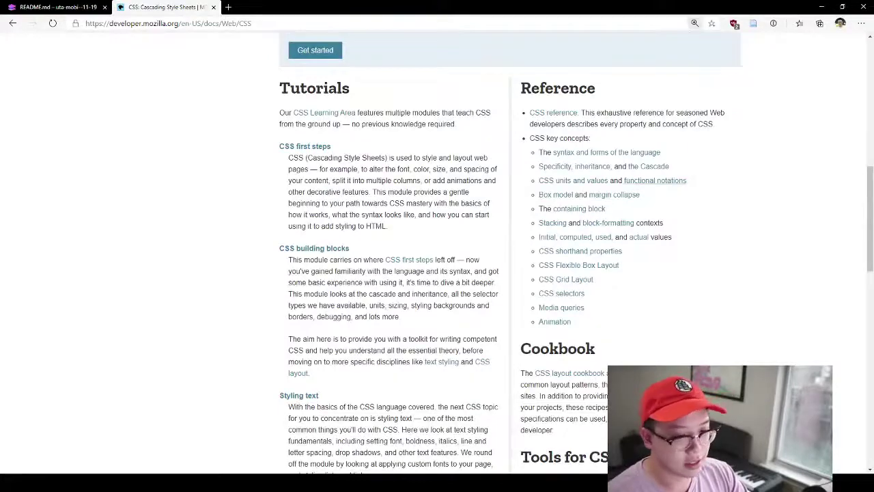
Enlarge the CSS page for easier reading, bring up its Reference section and clear the text selection.
key(ctrl+plus)
key(ctrl+plus)
key(ctrl+plus)
key(ctrl+plus)
key(ctrl+plus)
key(ctrl+plus)
key(ctrl+minus)
key(ctrl+minus)
key(ctrl+minus)
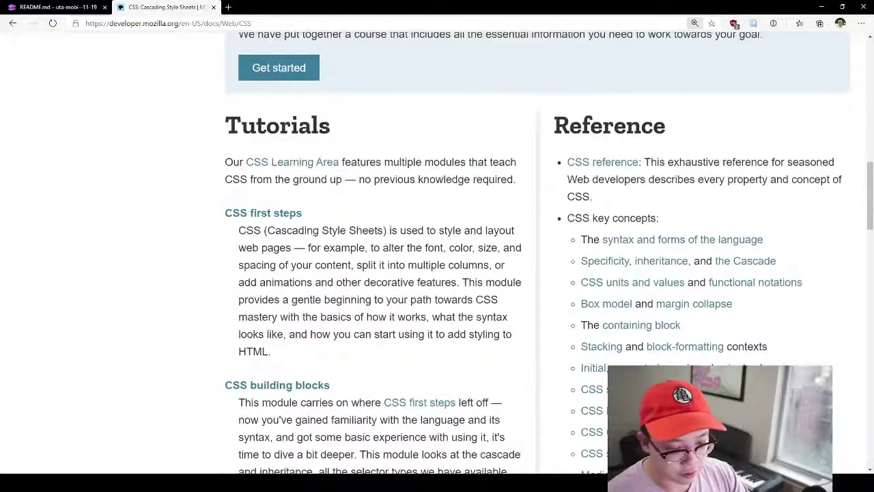
drag(513, 471, 847, 470)
key(ctrl+minus)
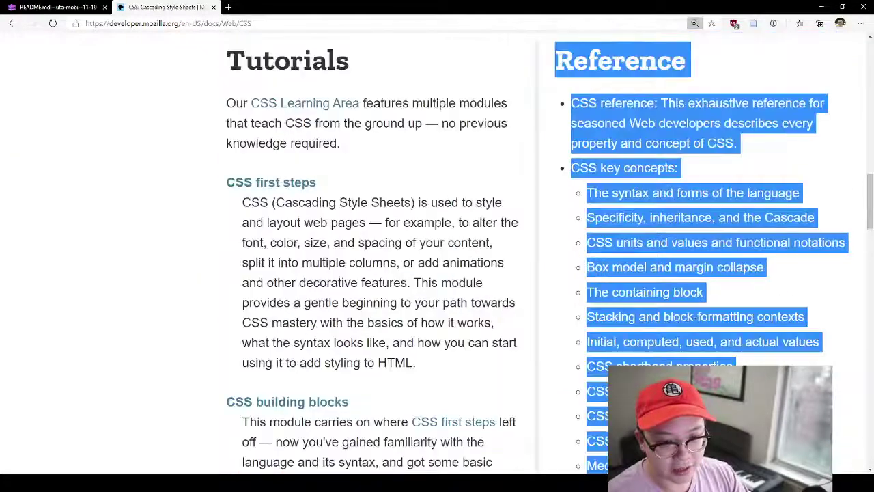
key(ctrl+plus)
key(ctrl+plus)
scroll(321, 260, down, 20)
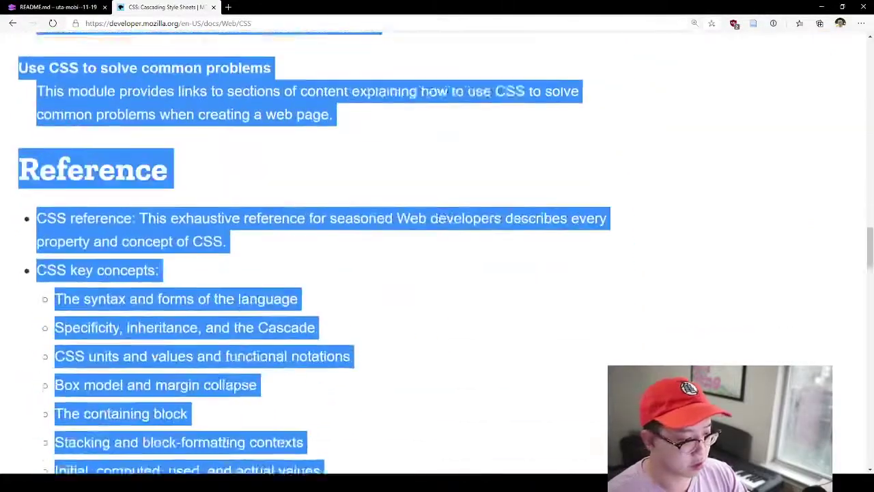
click(410, 273)
Examine the CSS key concepts listed under Reference, from language syntax to shorthand properties.
scroll(321, 260, down, 3)
scroll(192, 168, up, 5)
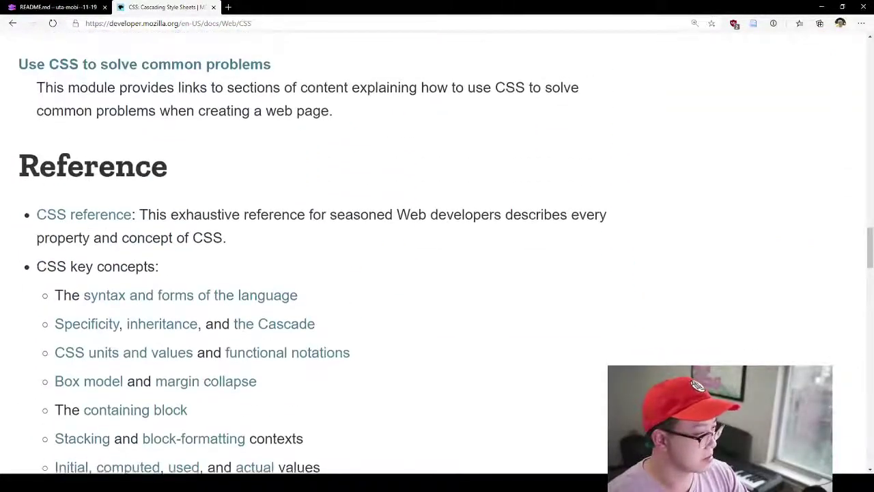
scroll(192, 168, down, 2)
scroll(191, 164, up, 1)
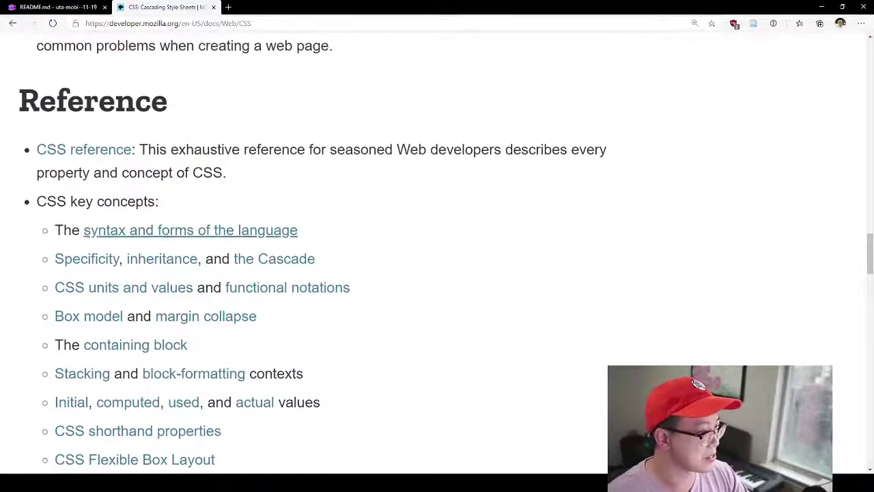
scroll(198, 219, up, 1)
scroll(198, 219, down, 2)
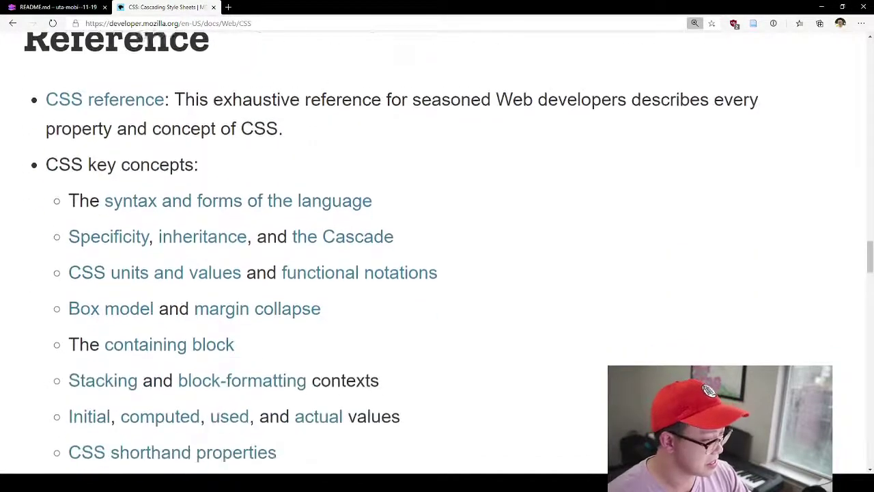